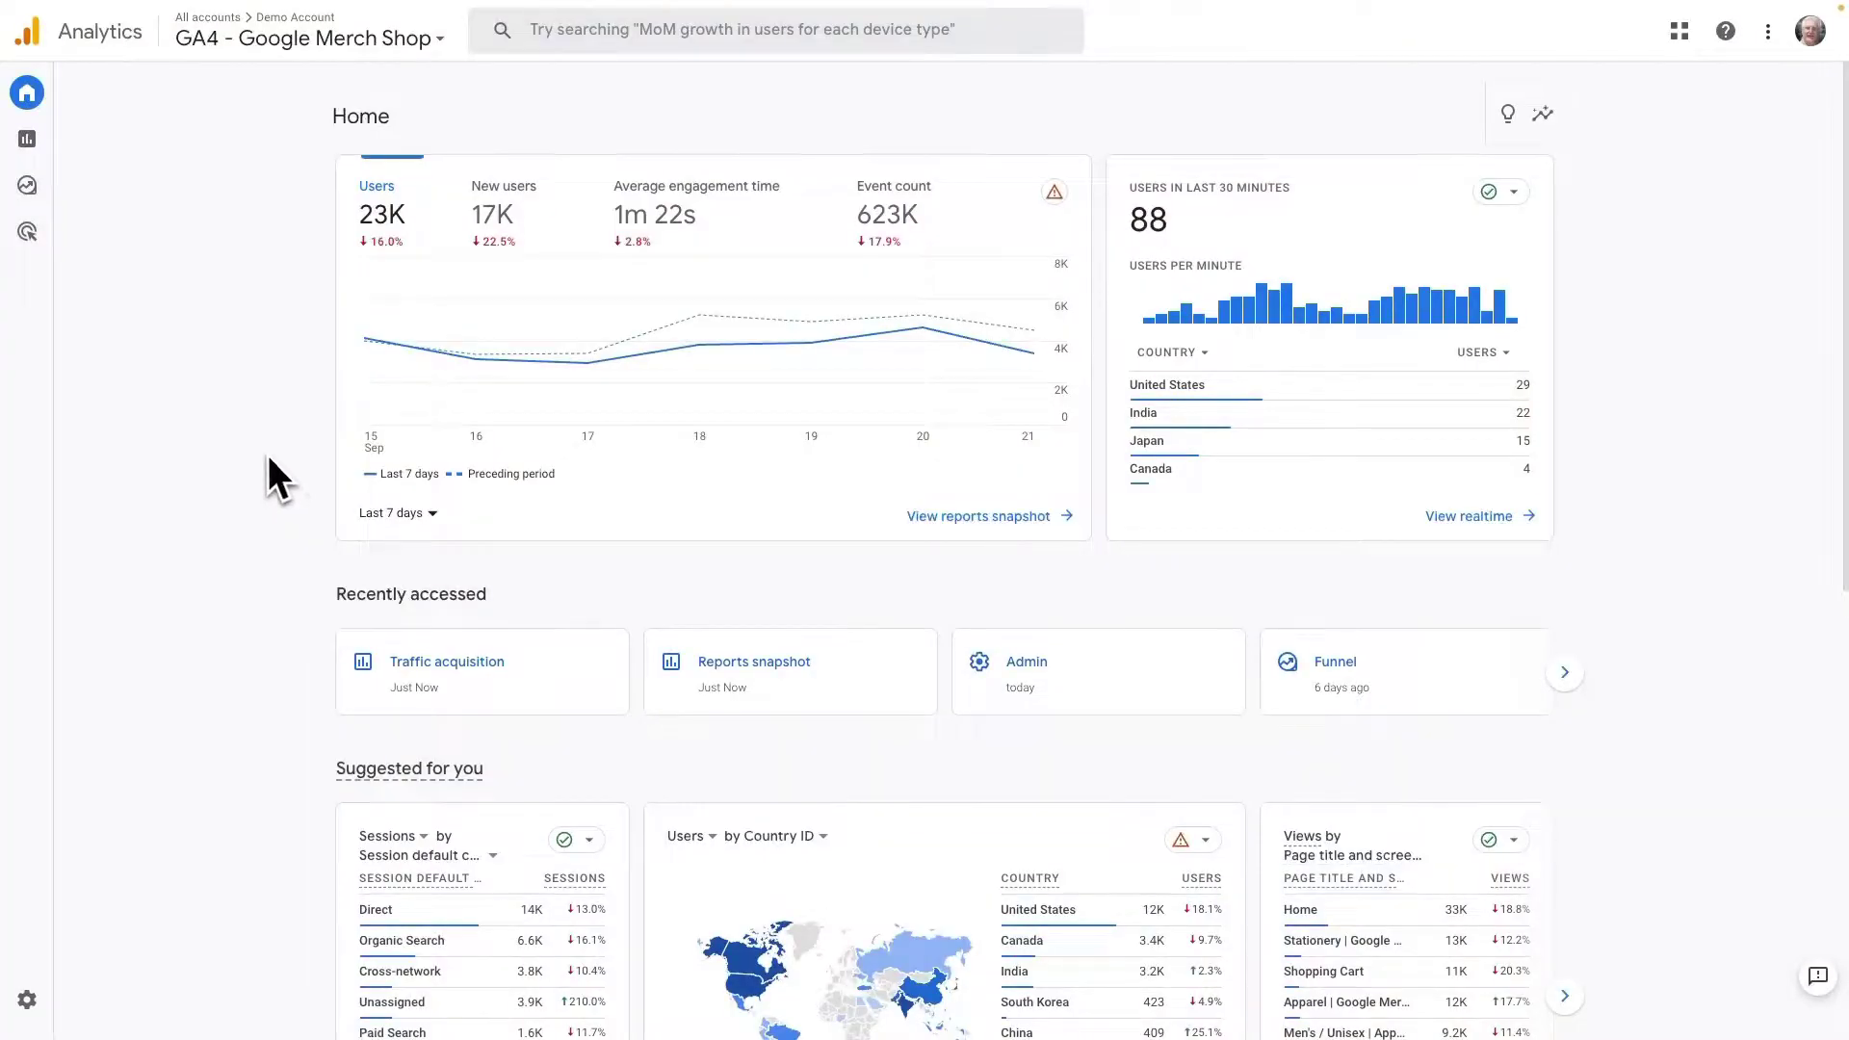
Step: Open Life cycle > Acquisition > Traffic acquisition and show the table's secondary dimension categories
left_click(33, 142)
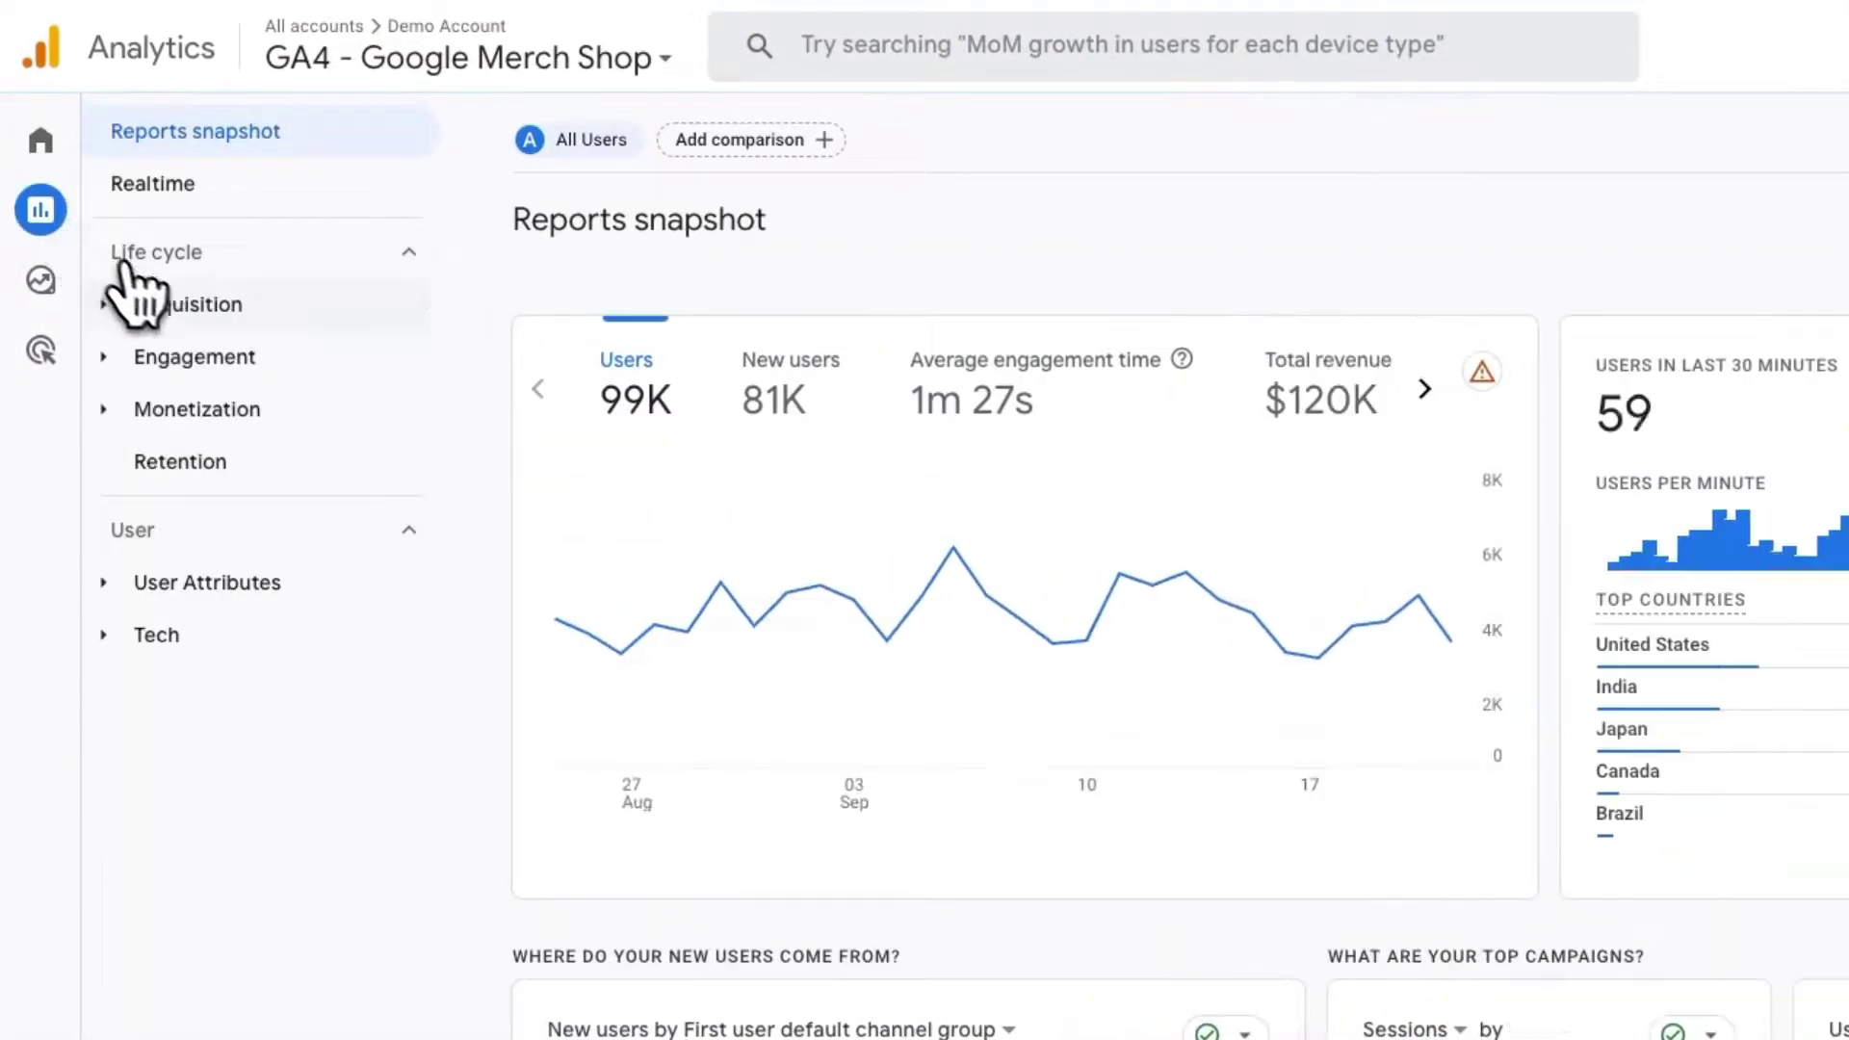
left_click(173, 318)
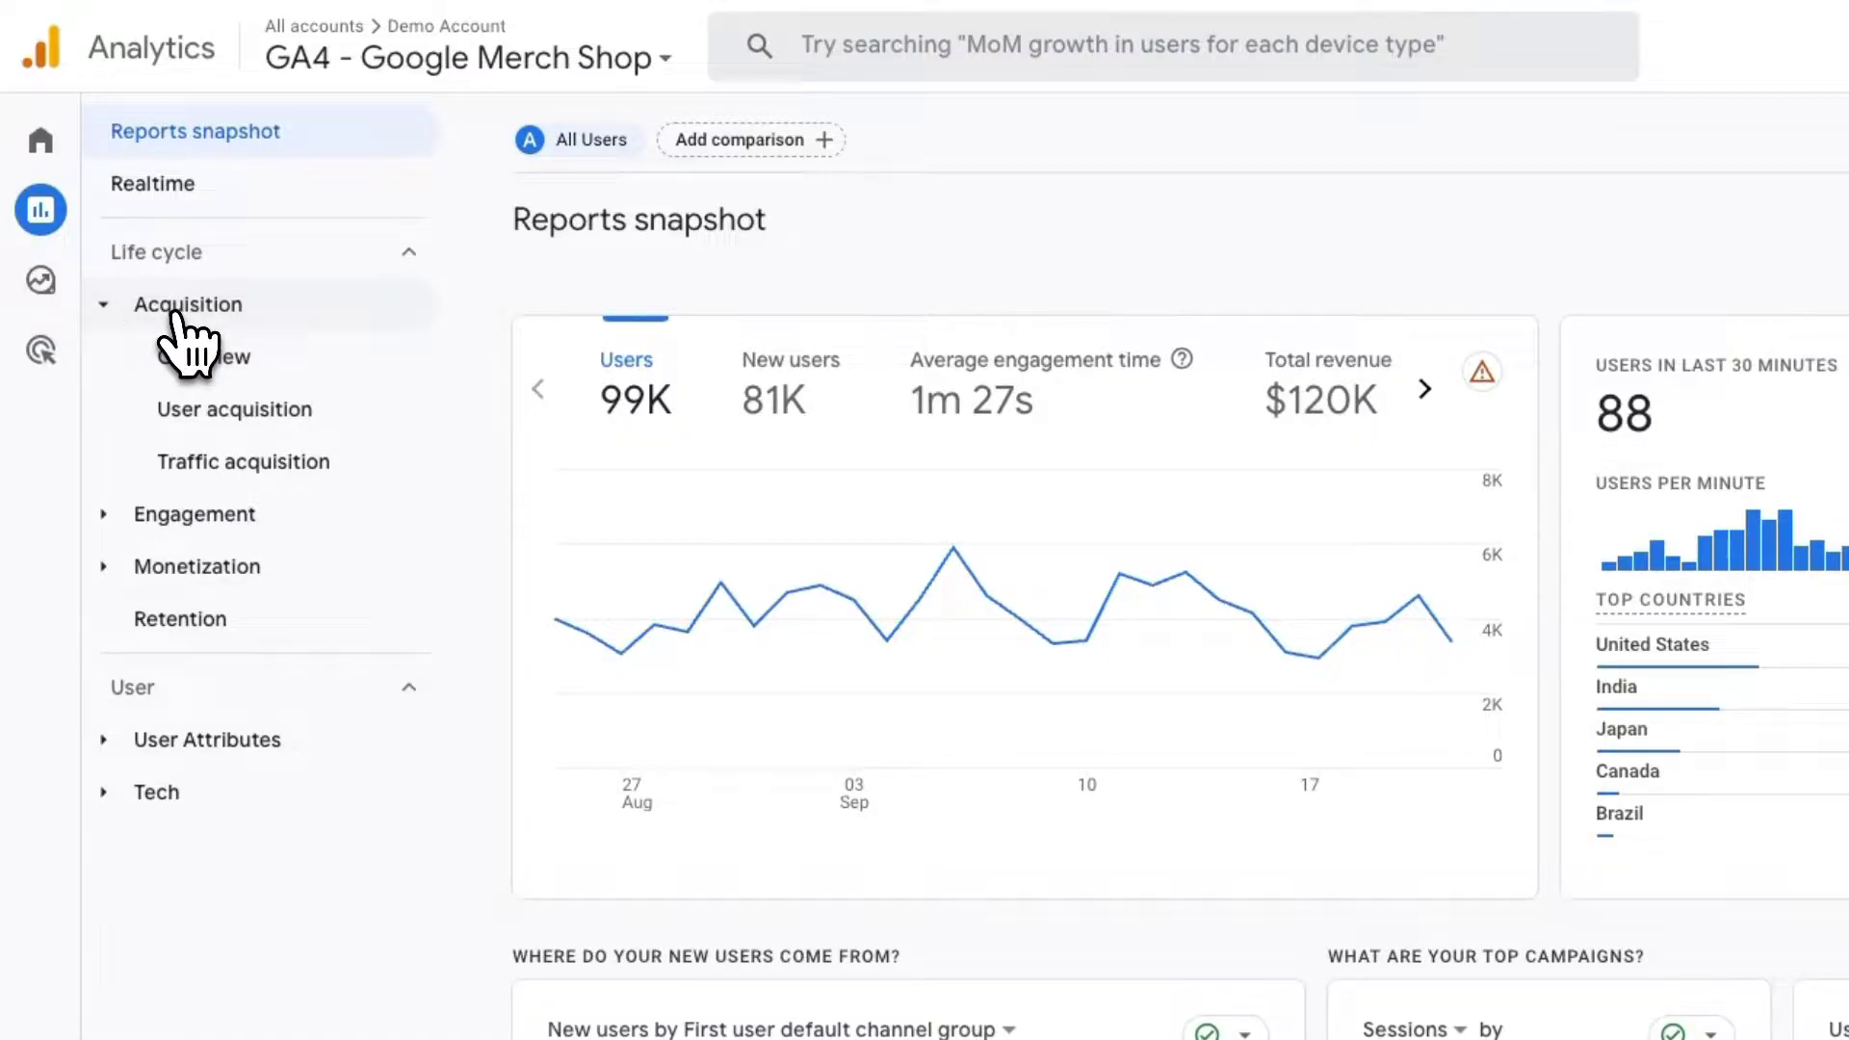
left_click(213, 460)
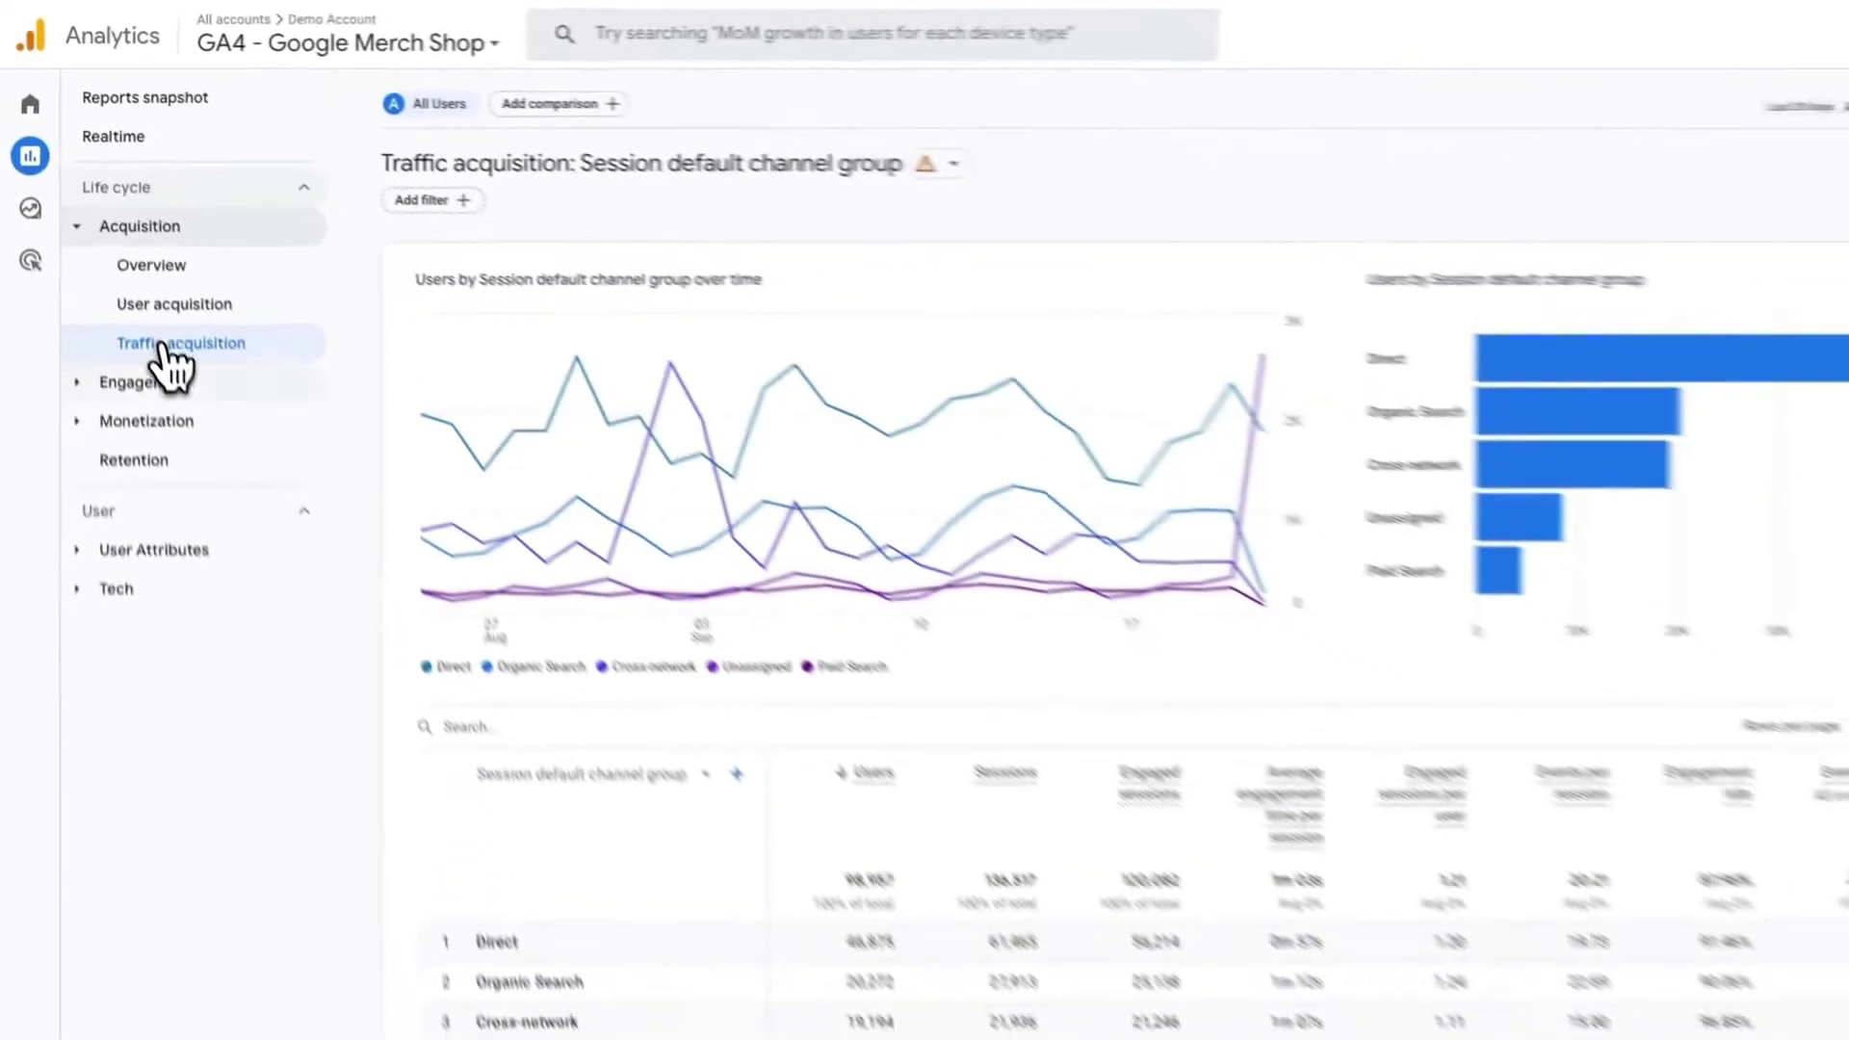
scroll(323, 702, "down", 2)
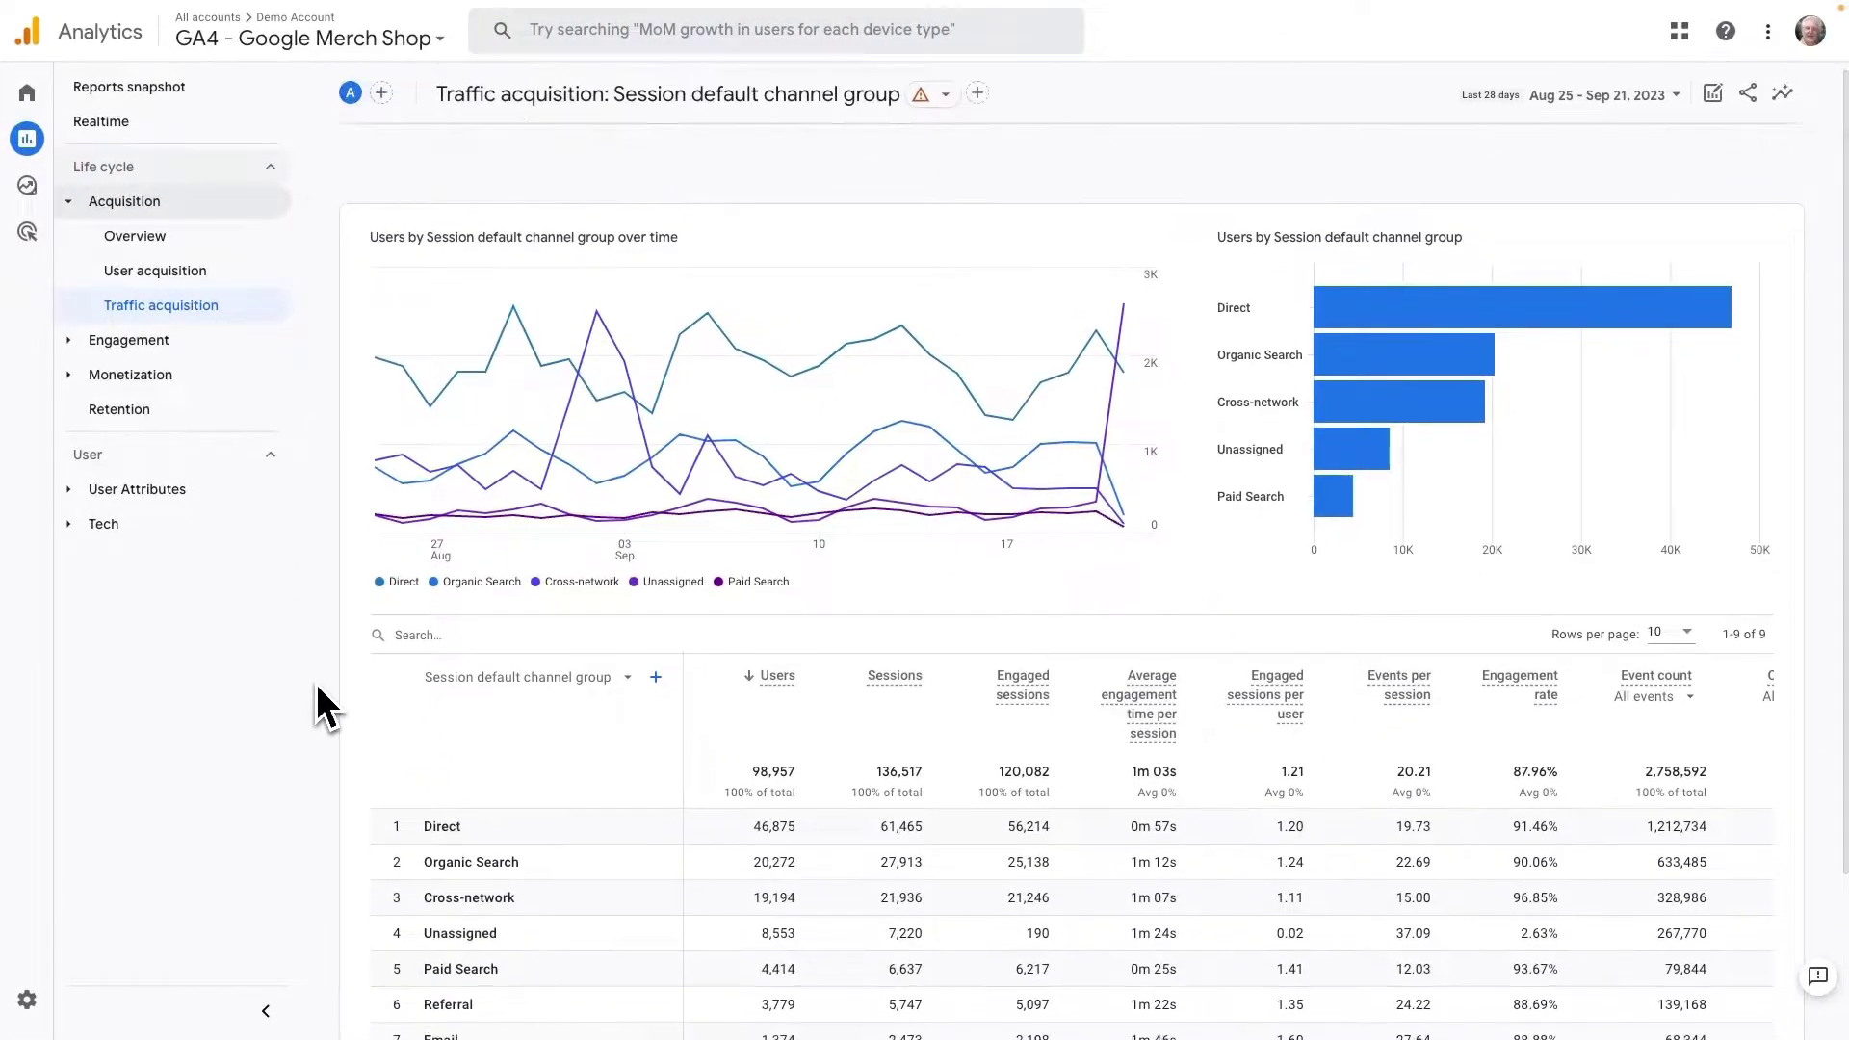
scroll(323, 703, "down", 3)
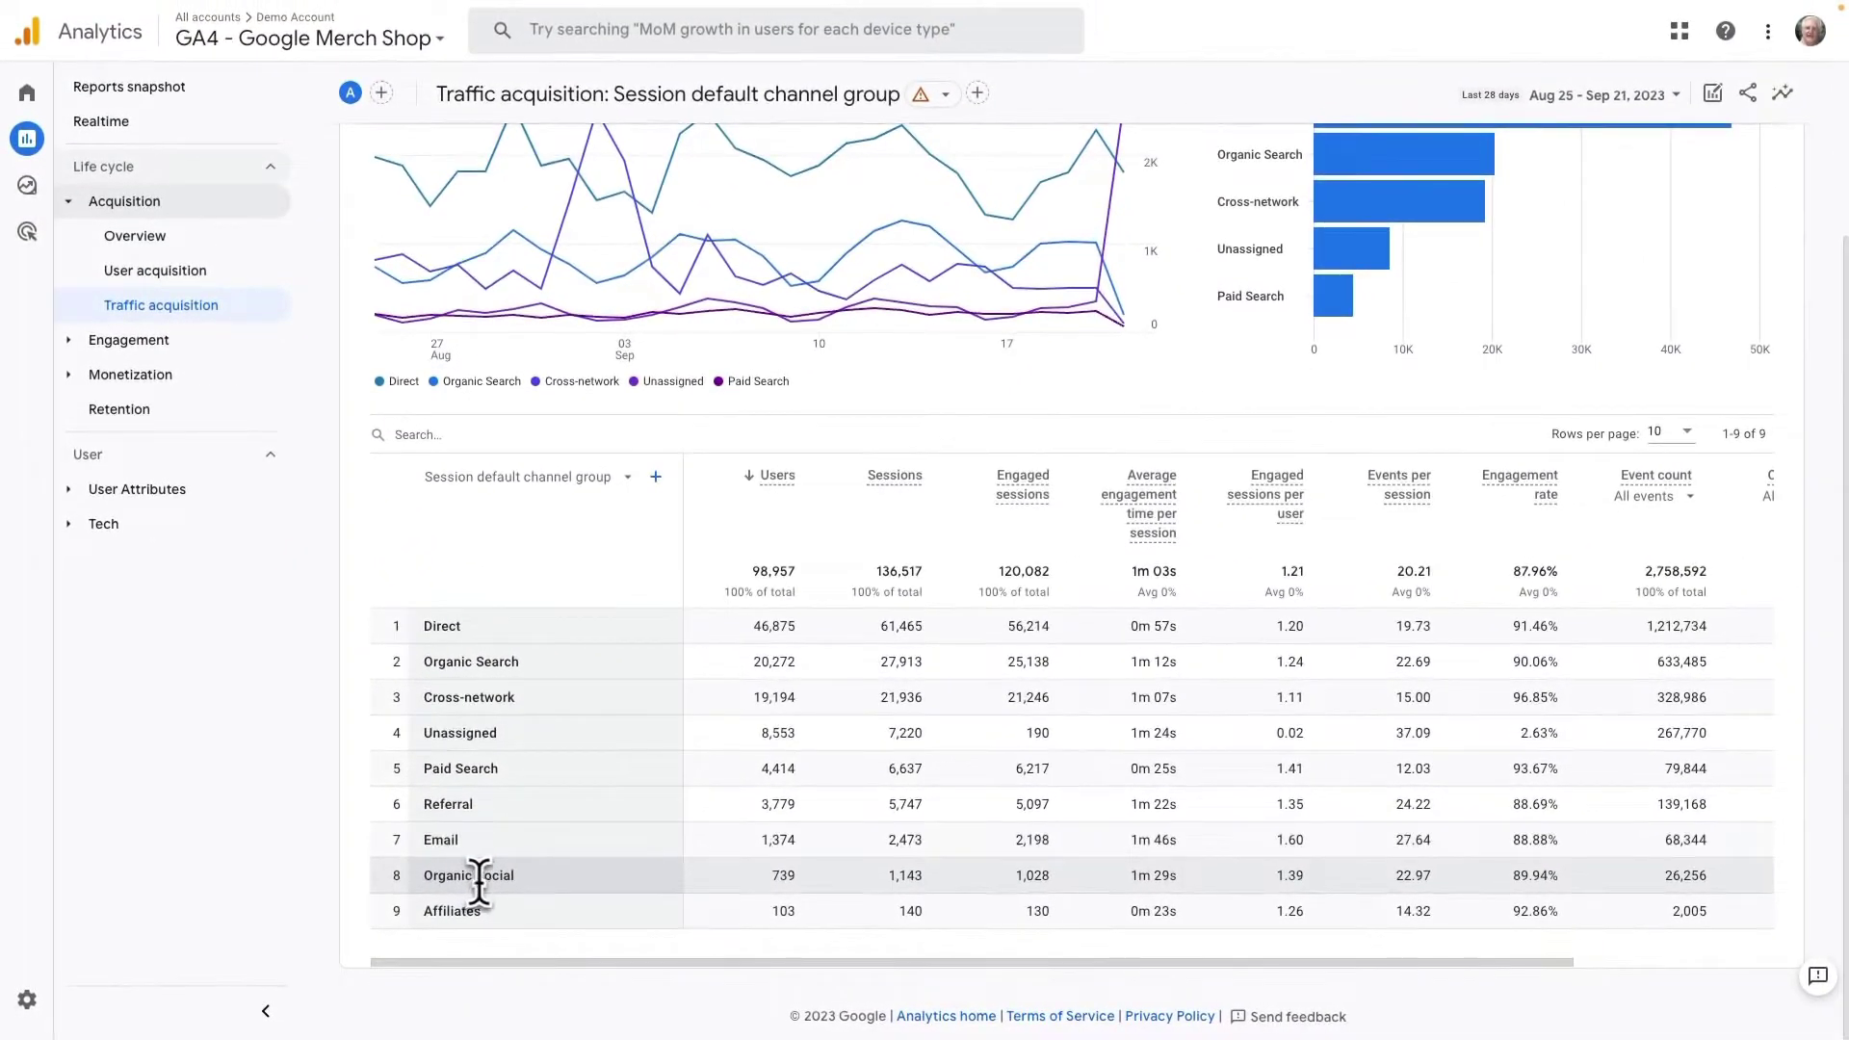
left_click_drag(990, 960, 1198, 960)
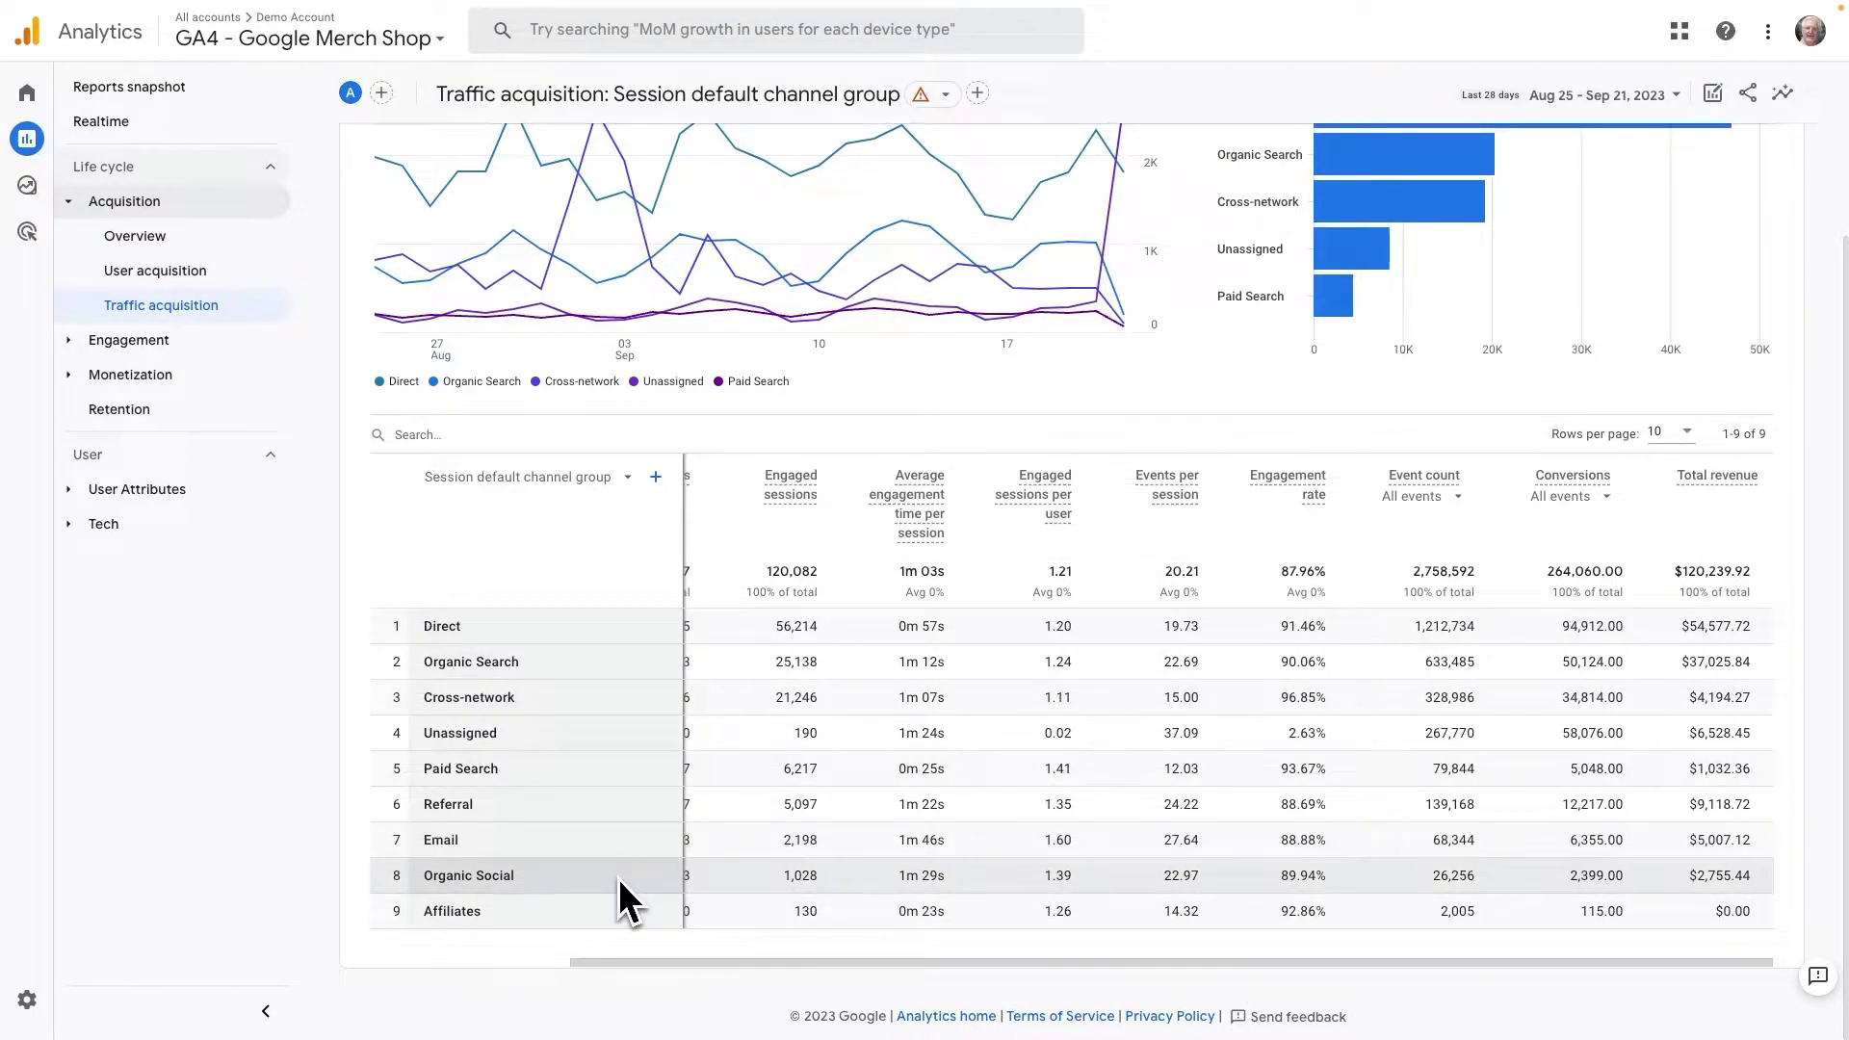
left_click(716, 408)
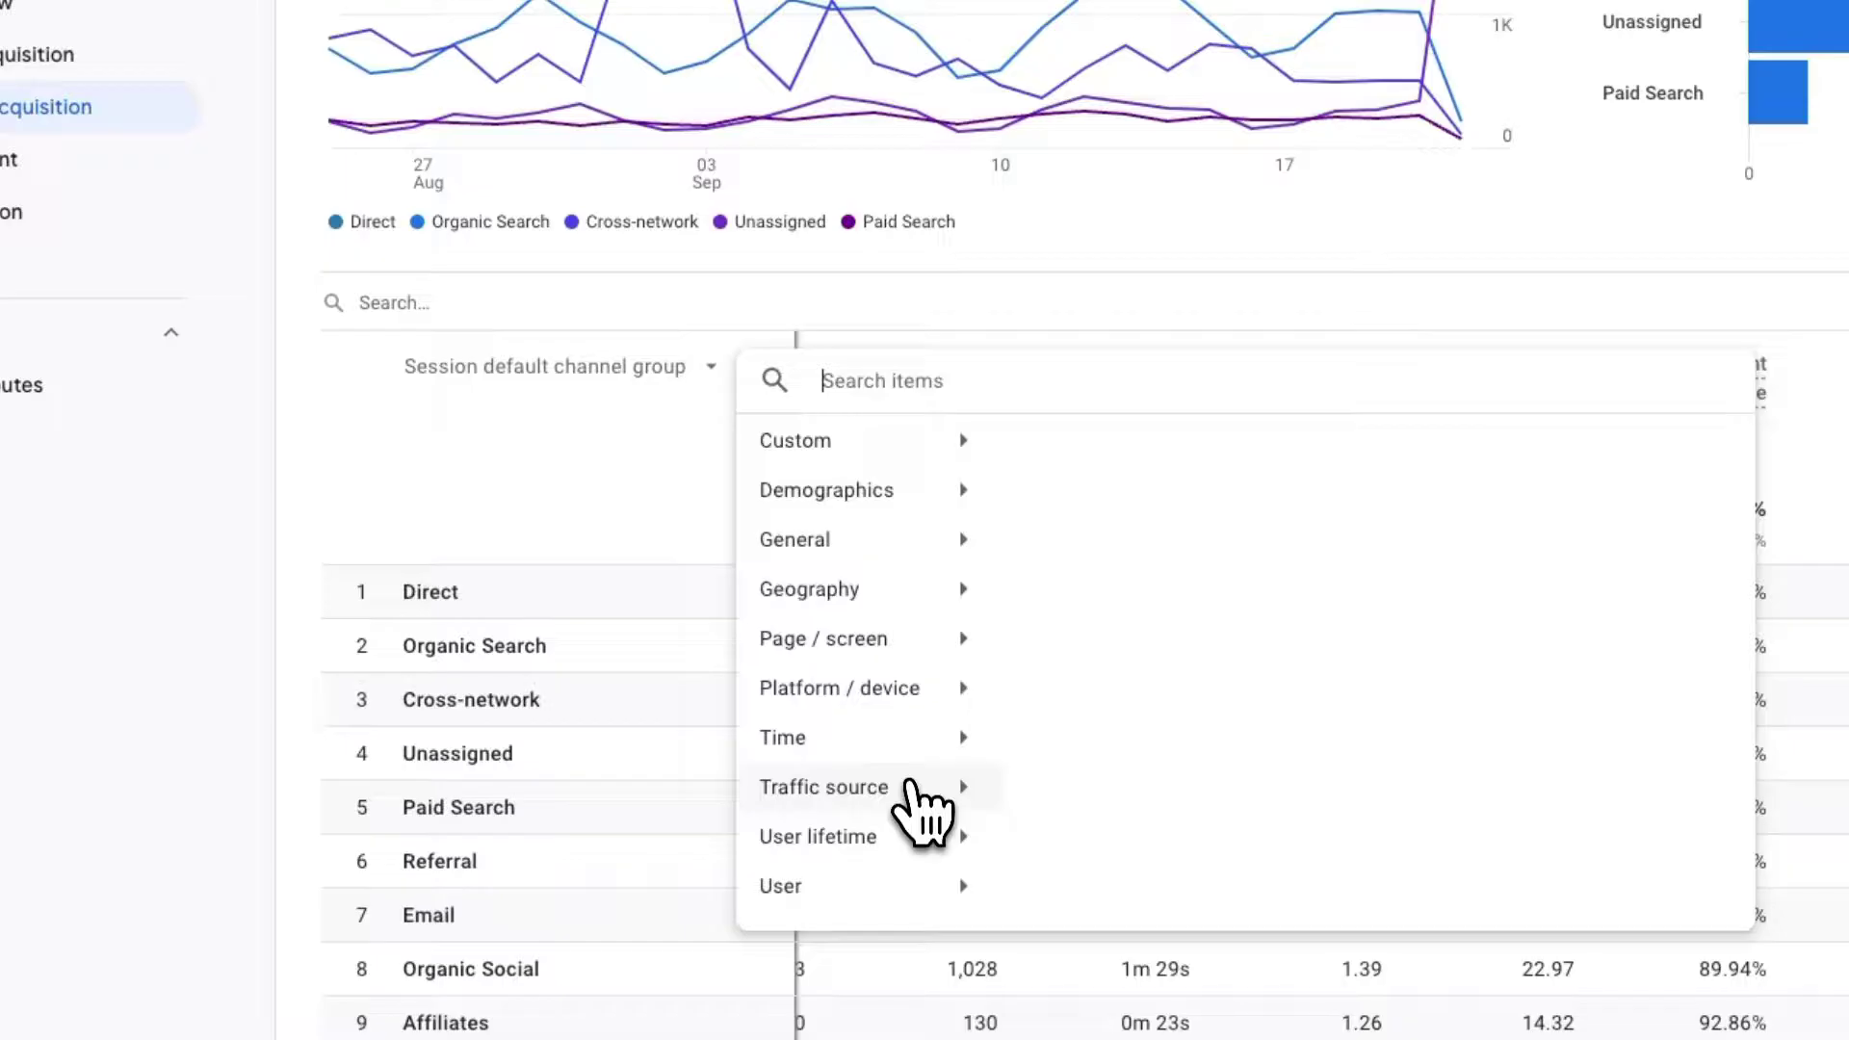
Step: Add Traffic source > Session source as the table's secondary dimension
left_click(909, 790)
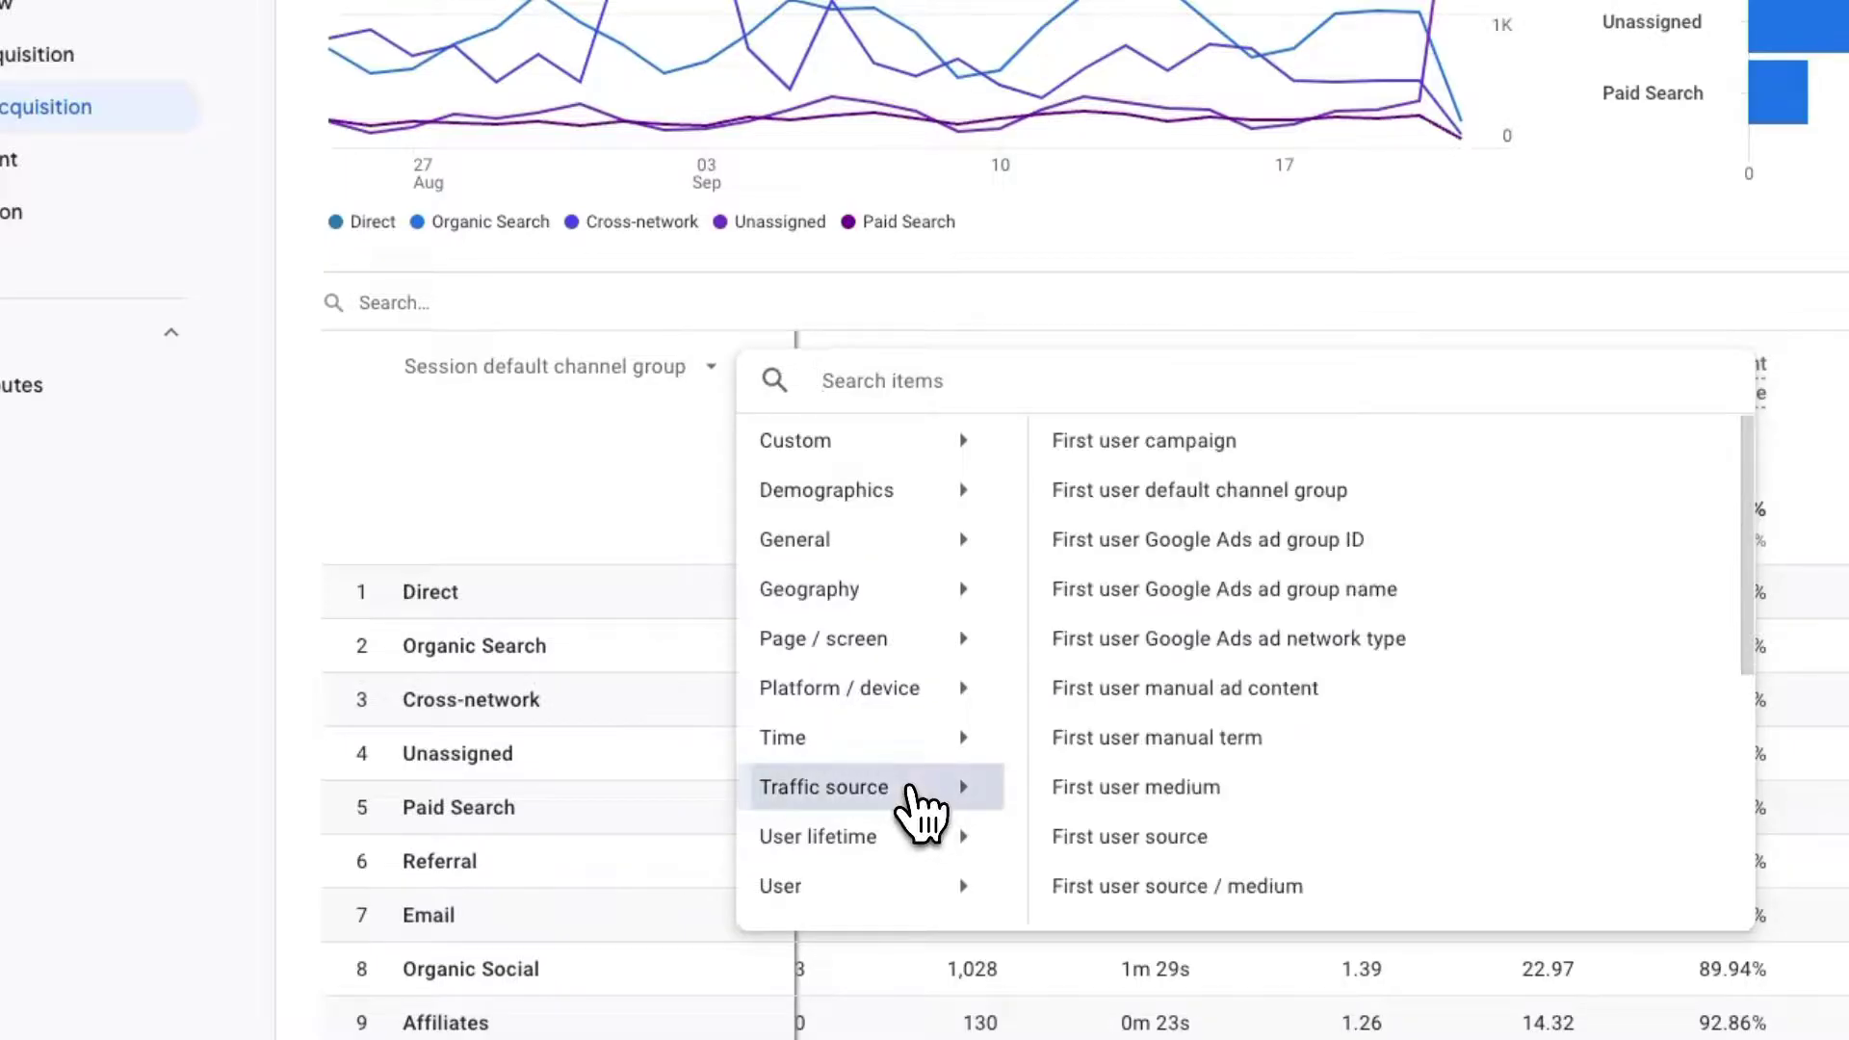
scroll(1146, 799, "down", 3)
scroll(1145, 799, "down", 2)
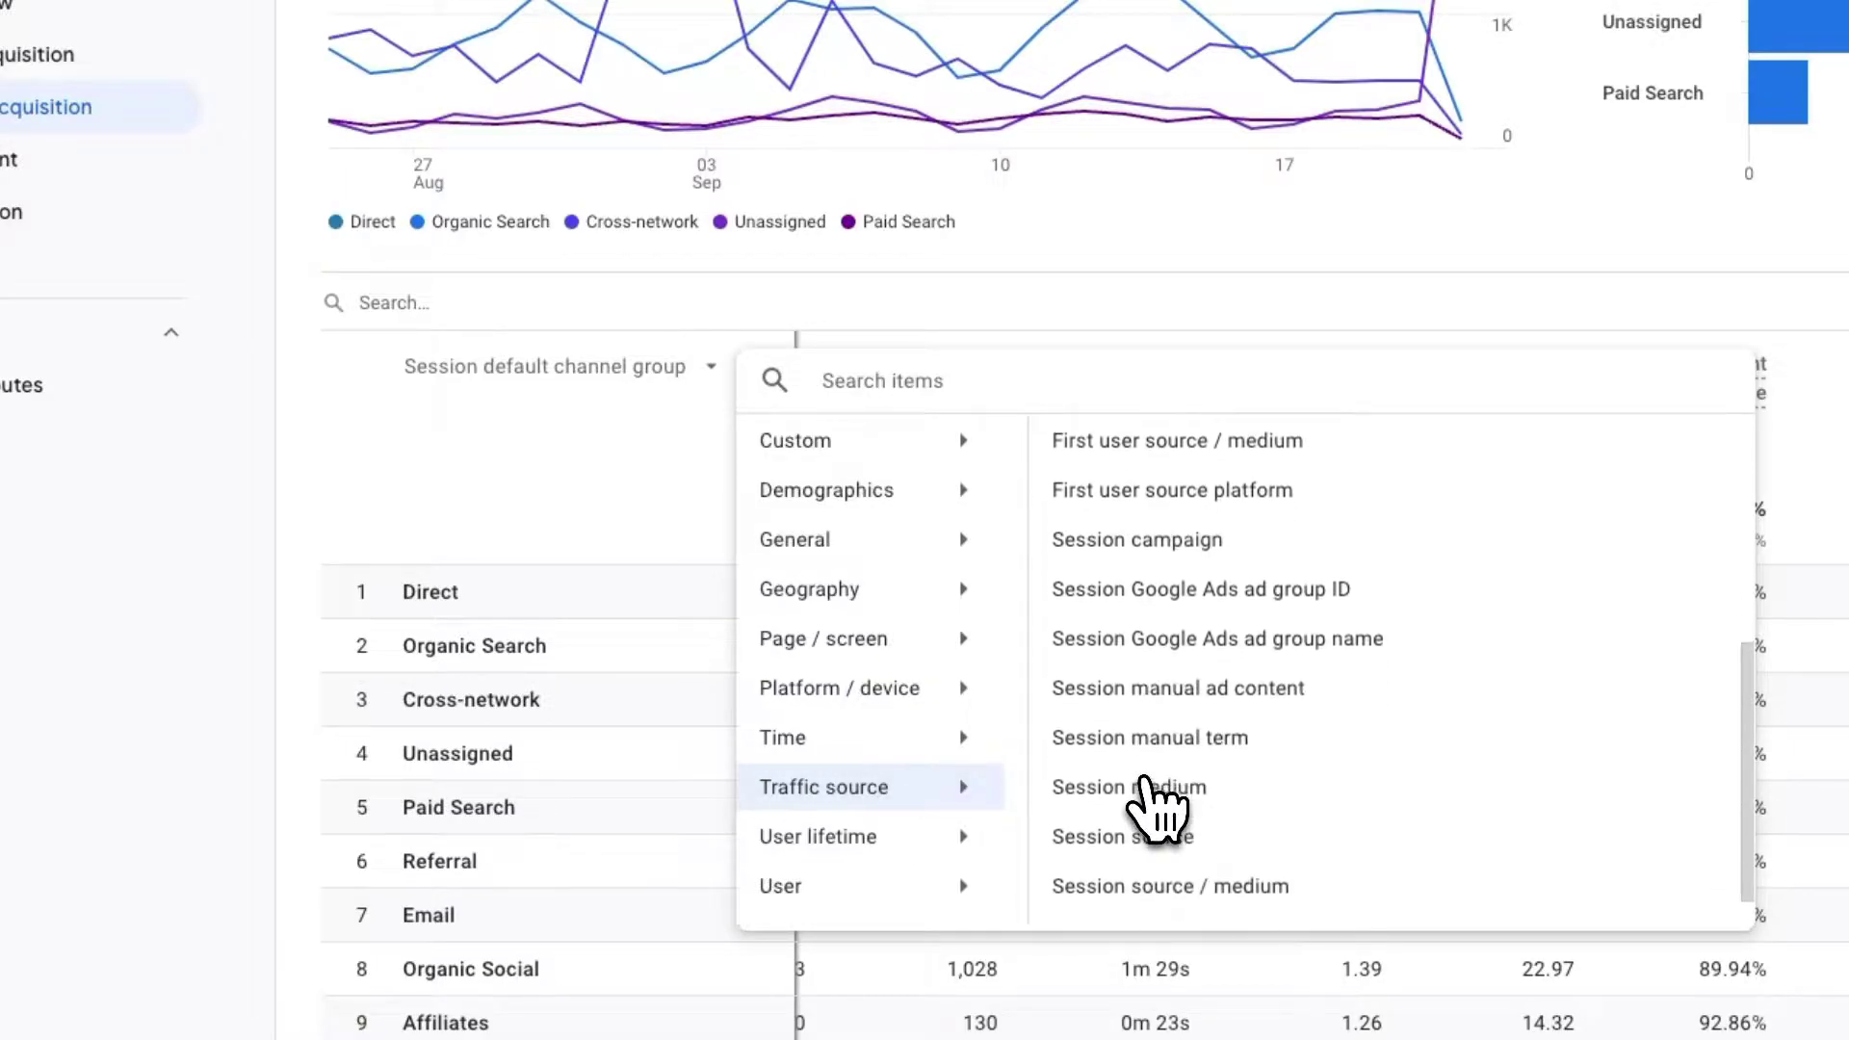
left_click(1147, 832)
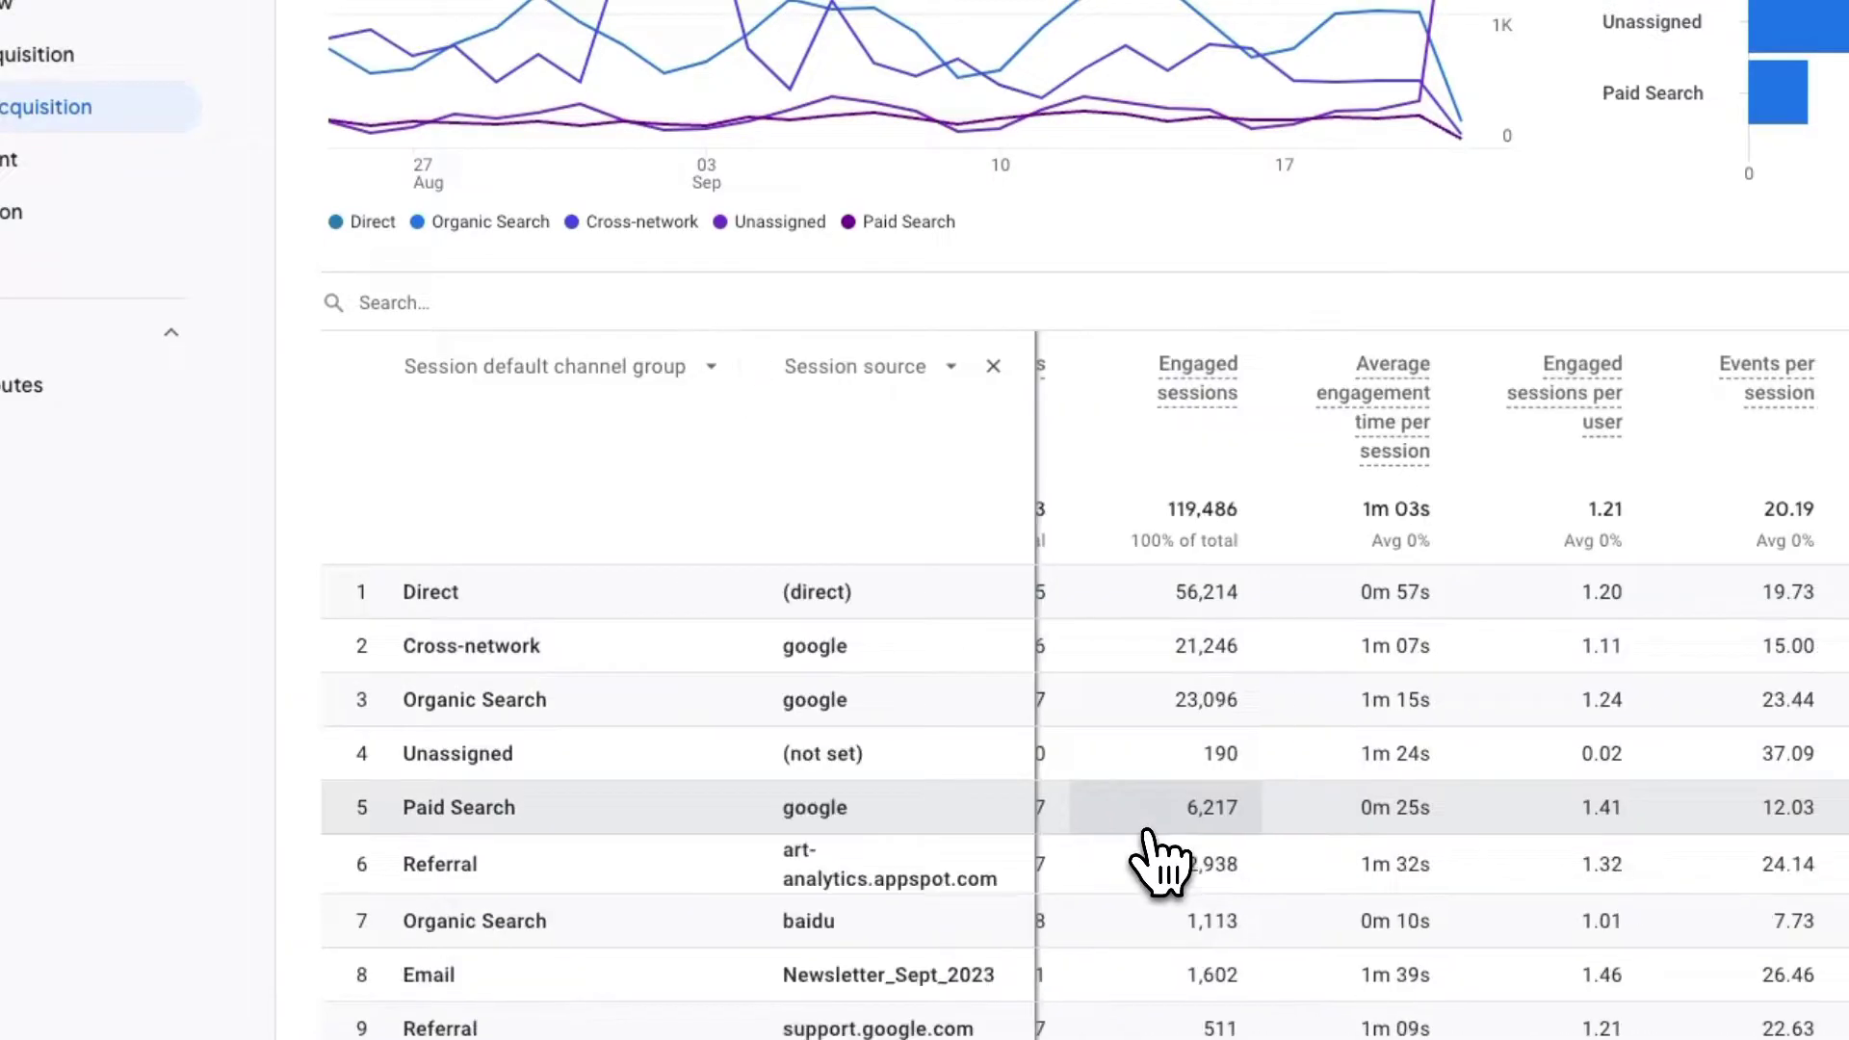
Step: Filter the traffic table rows by searching 'Face' to show the facebook sources
left_click(479, 301)
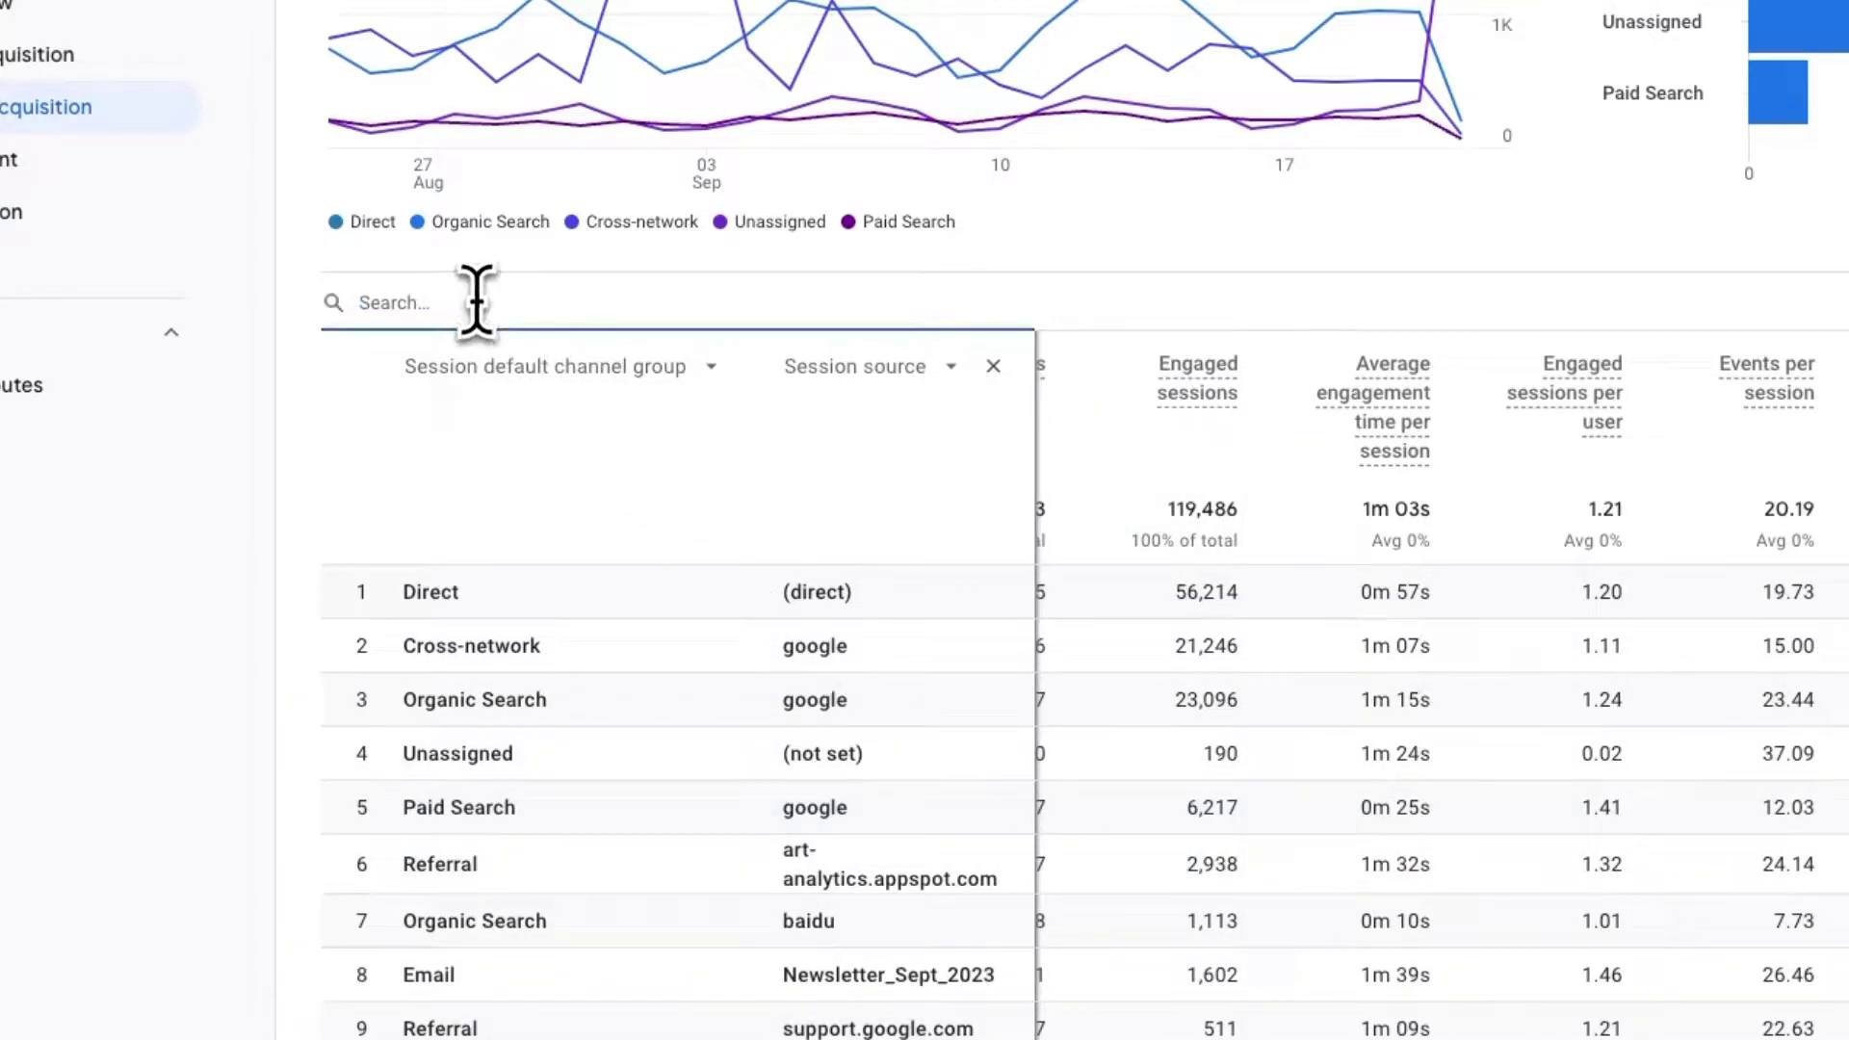
type("Facebook")
key("Return")
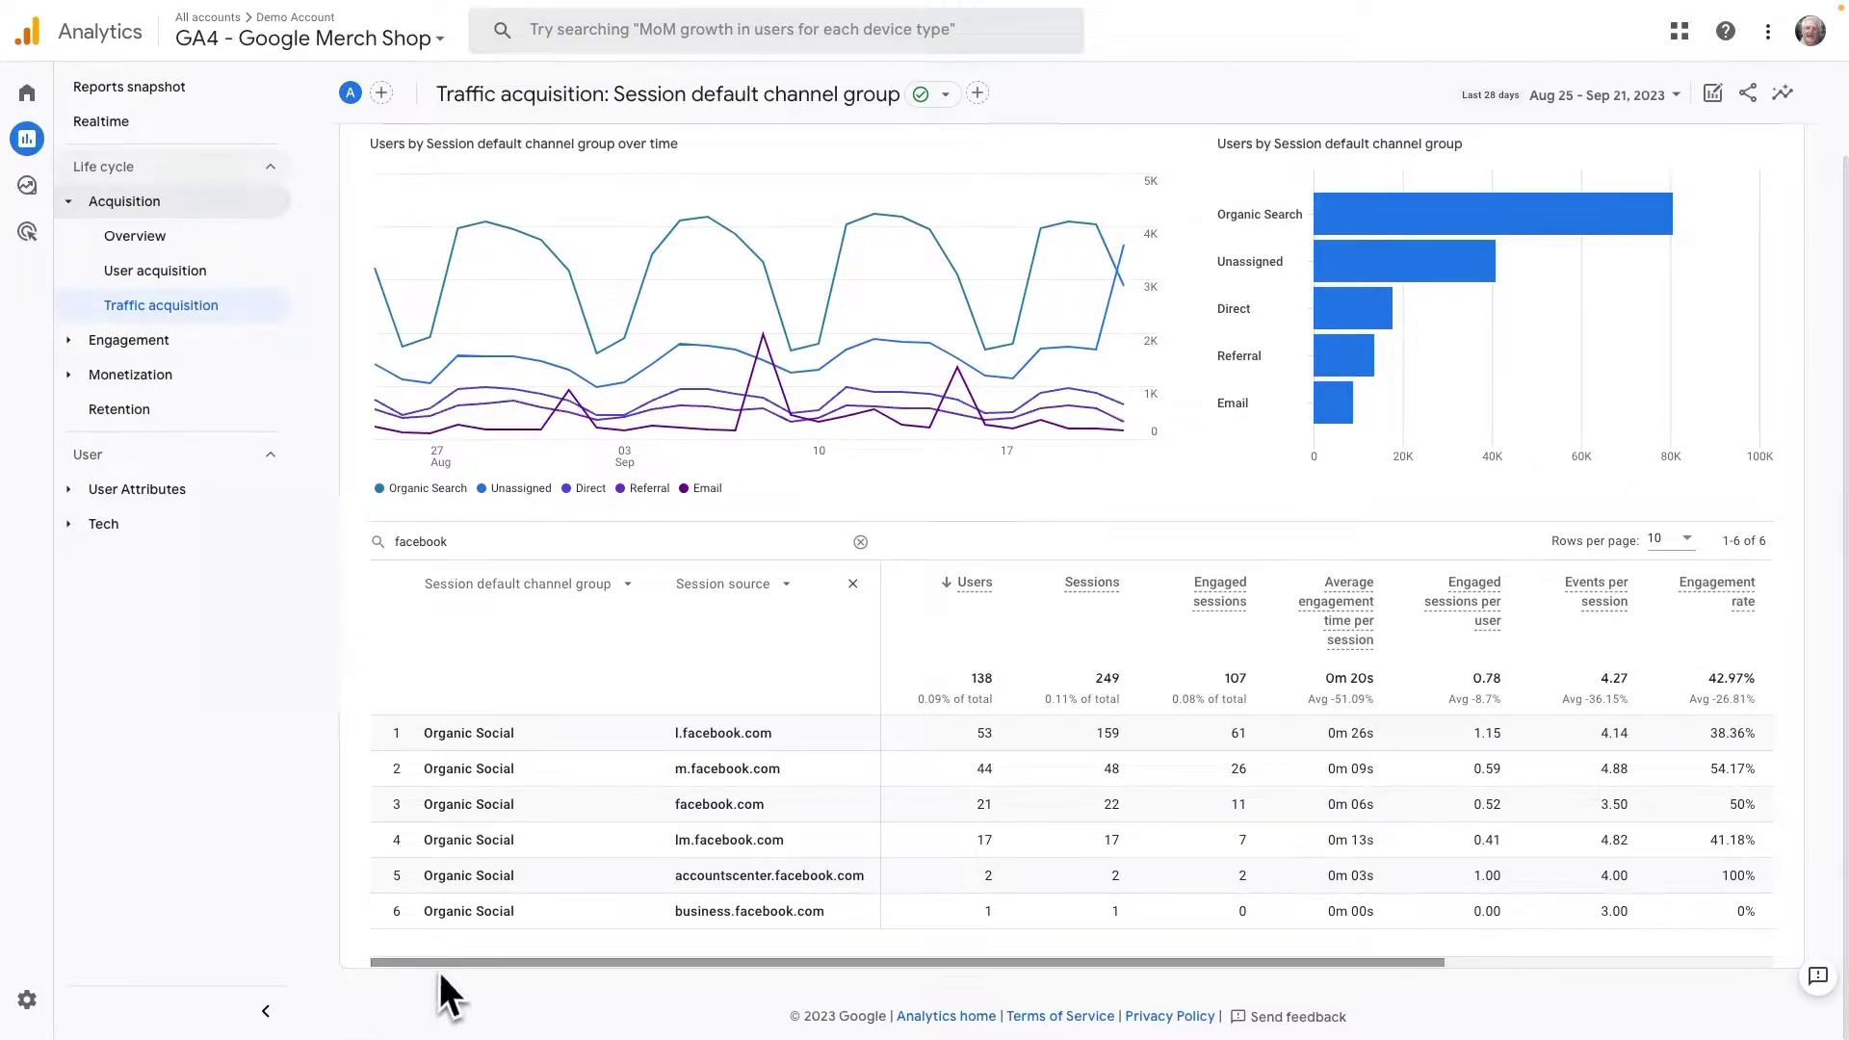
left_click_drag(438, 966, 361, 973)
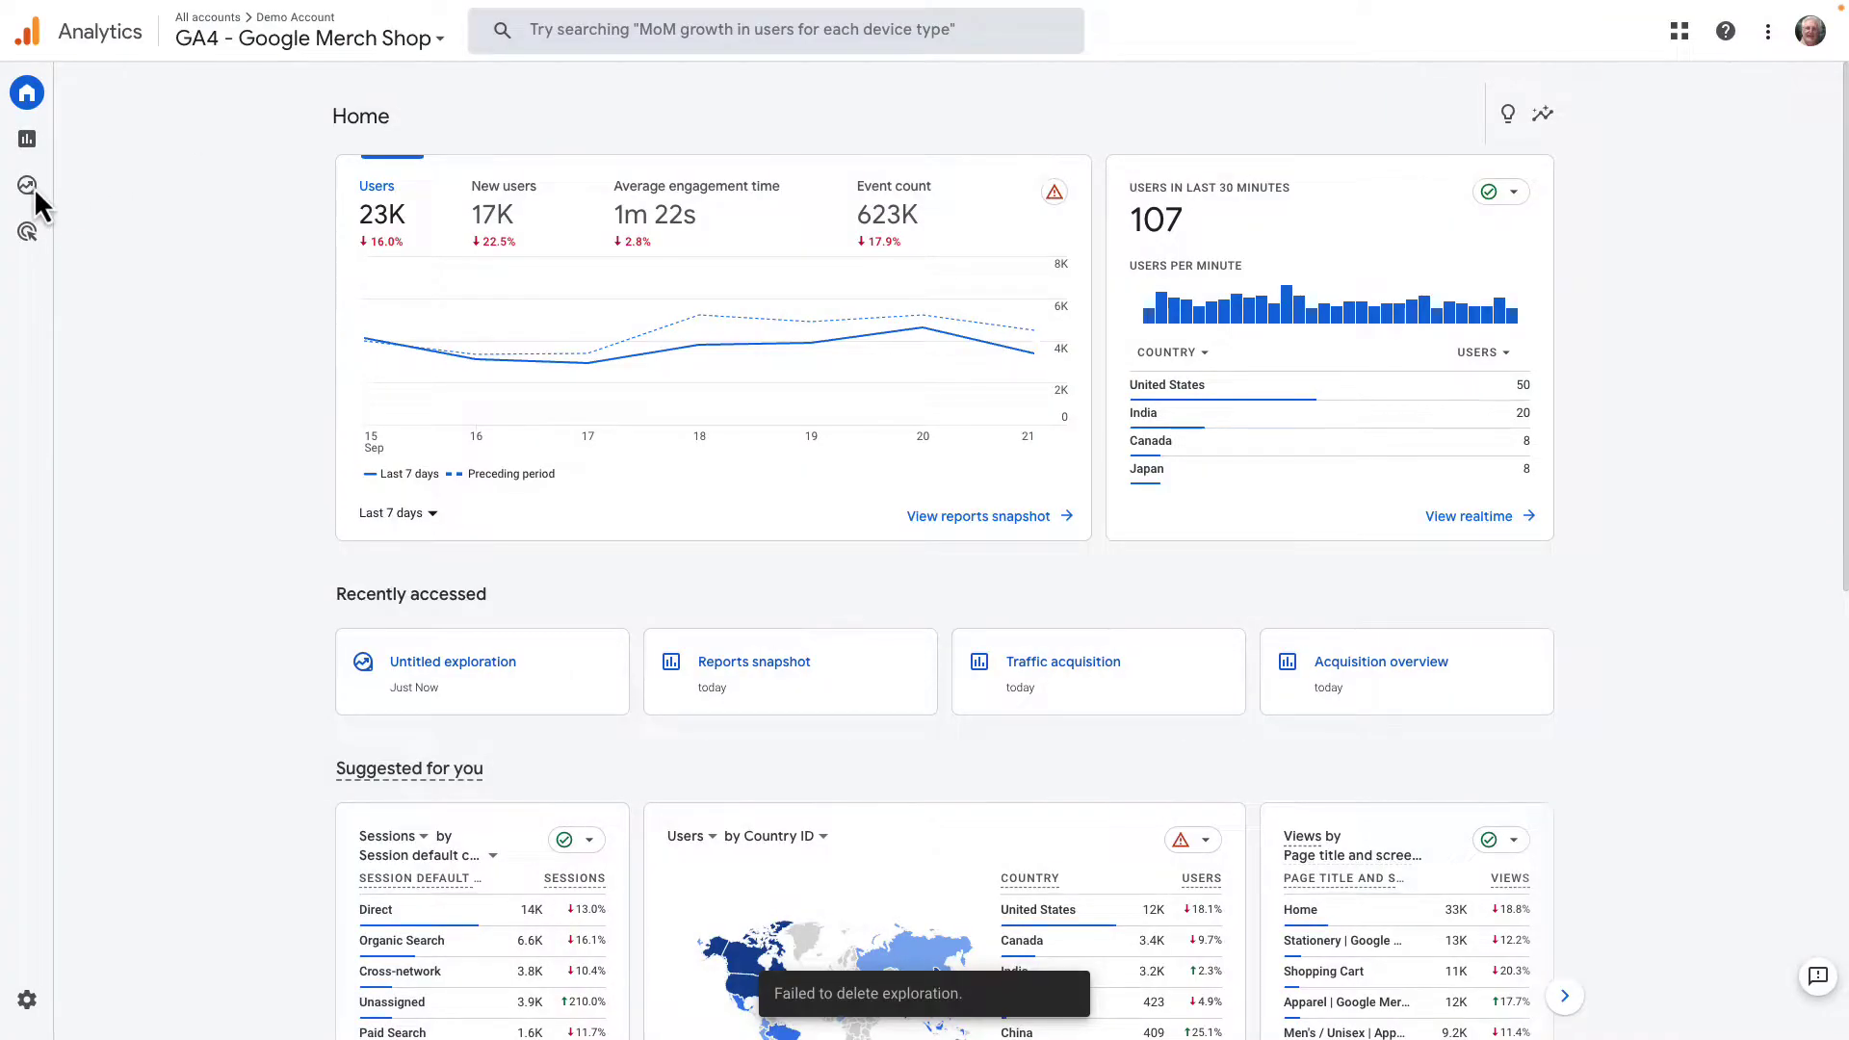
Step: Create a blank exploration and rename it 'Facebook Traffic Explorer'
left_click(29, 185)
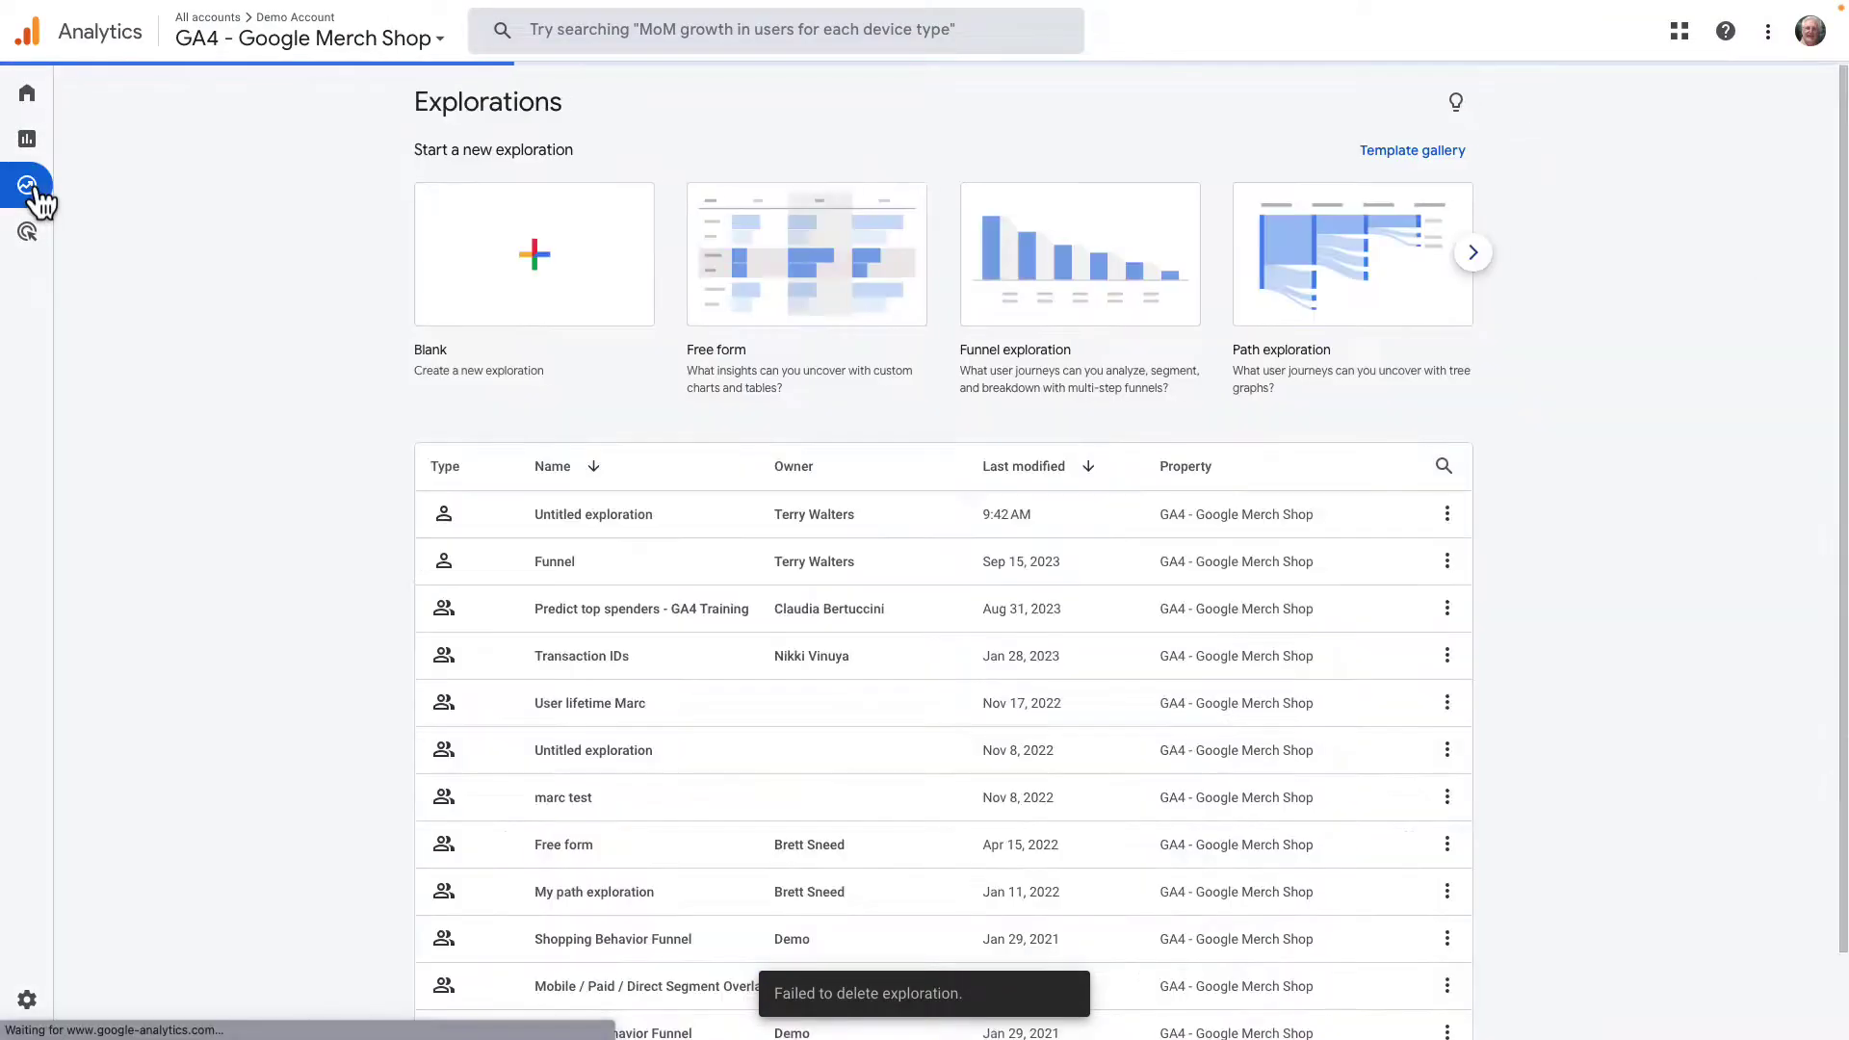
left_click(520, 270)
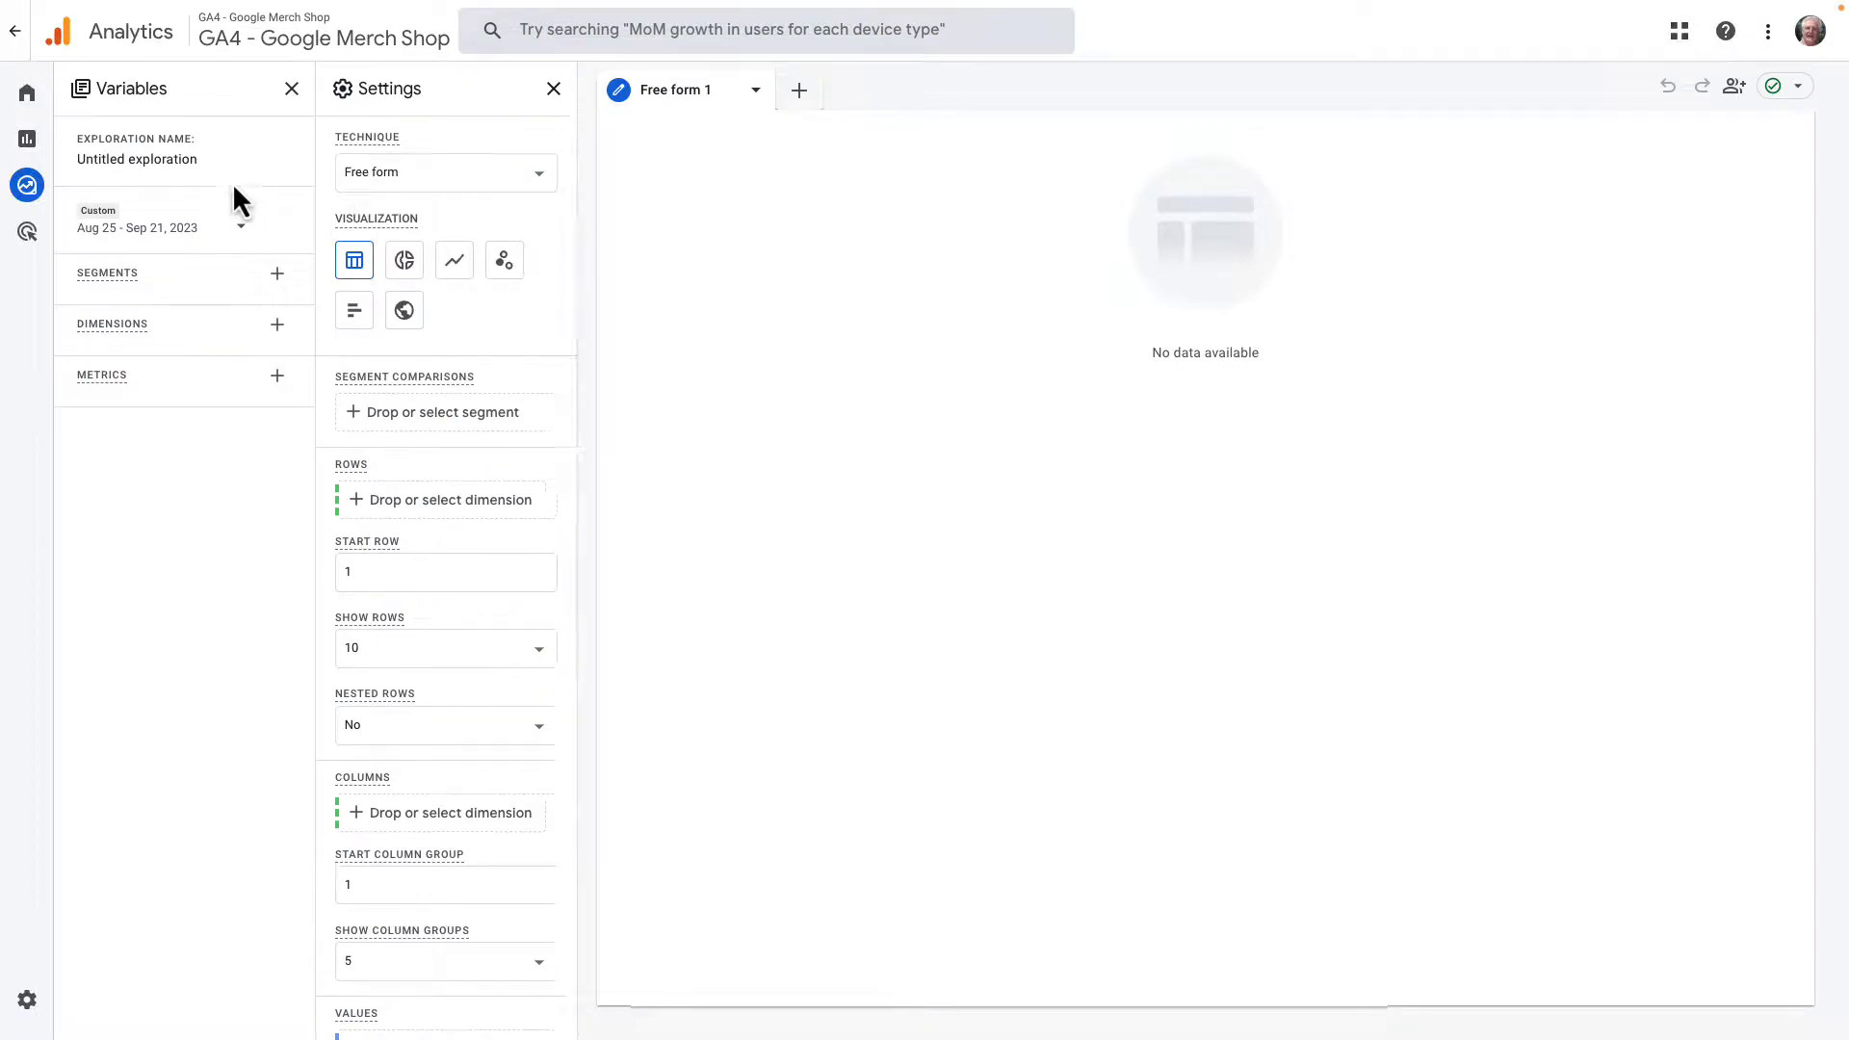
left_click_drag(197, 159, 62, 159)
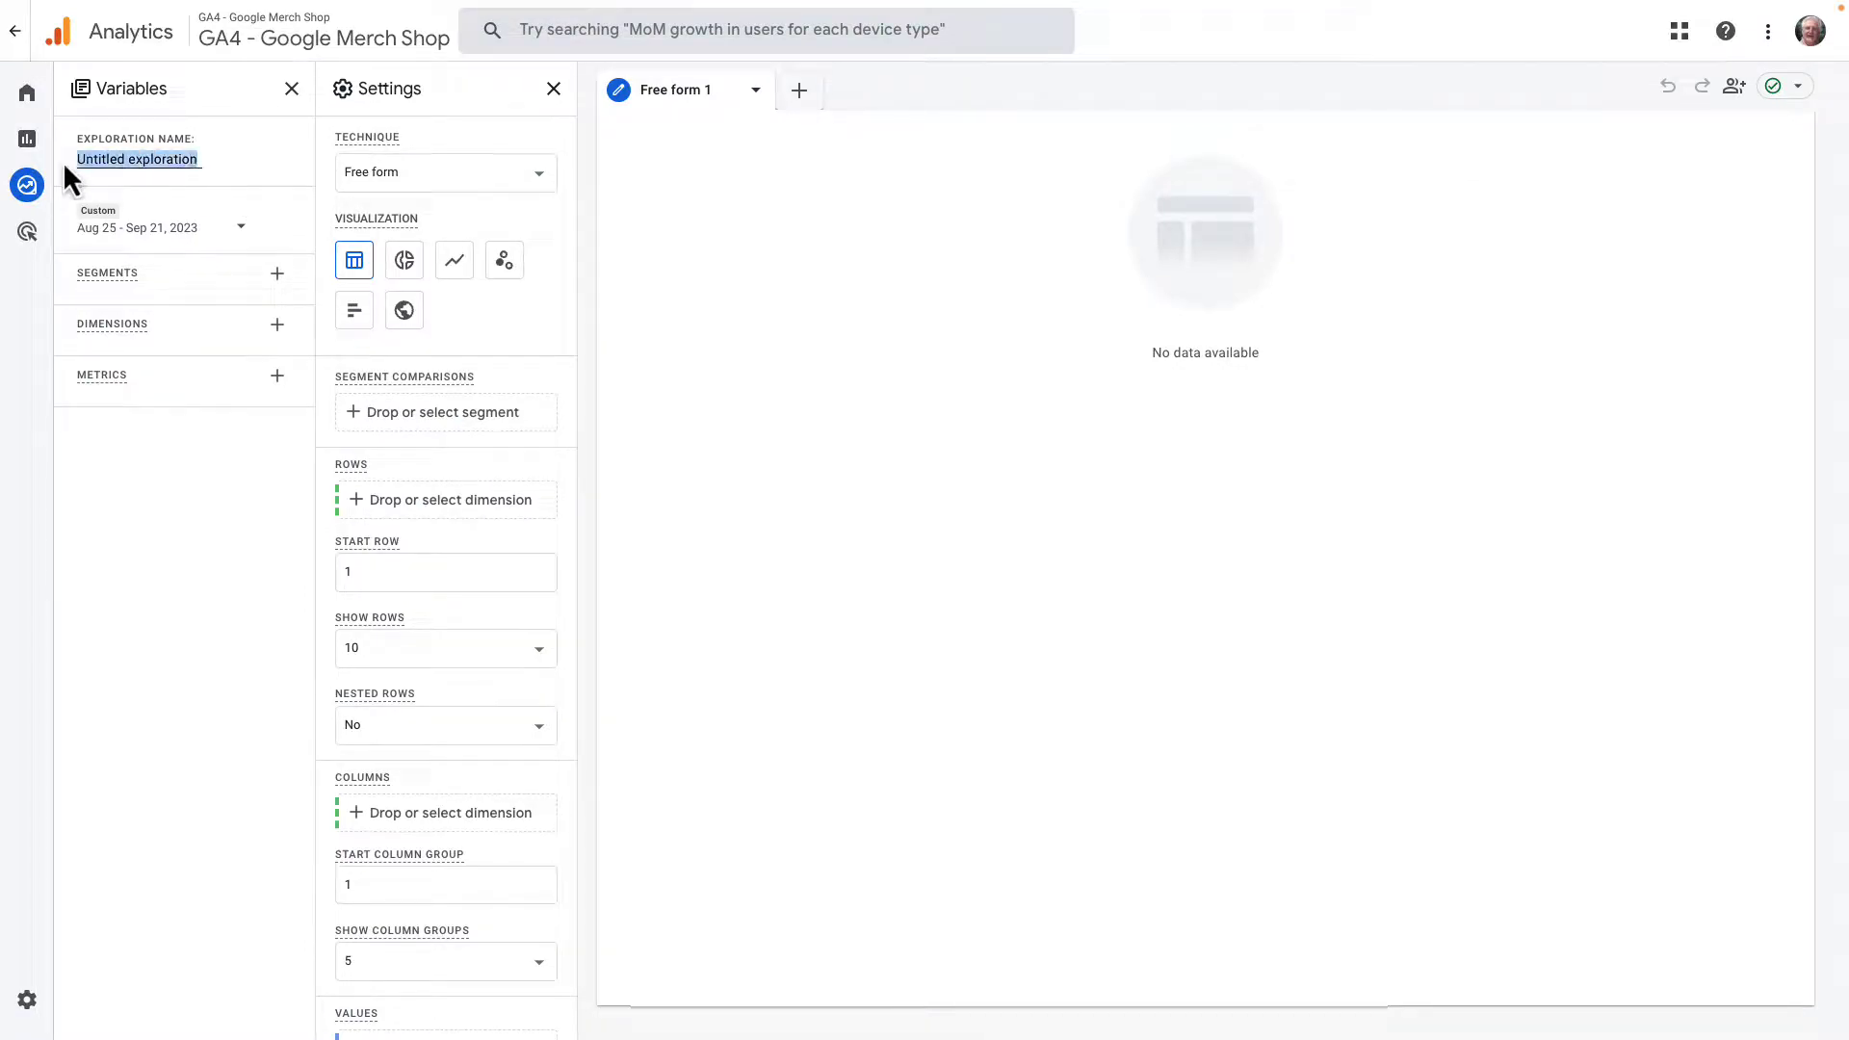
type("Facebook Traffic Explorer")
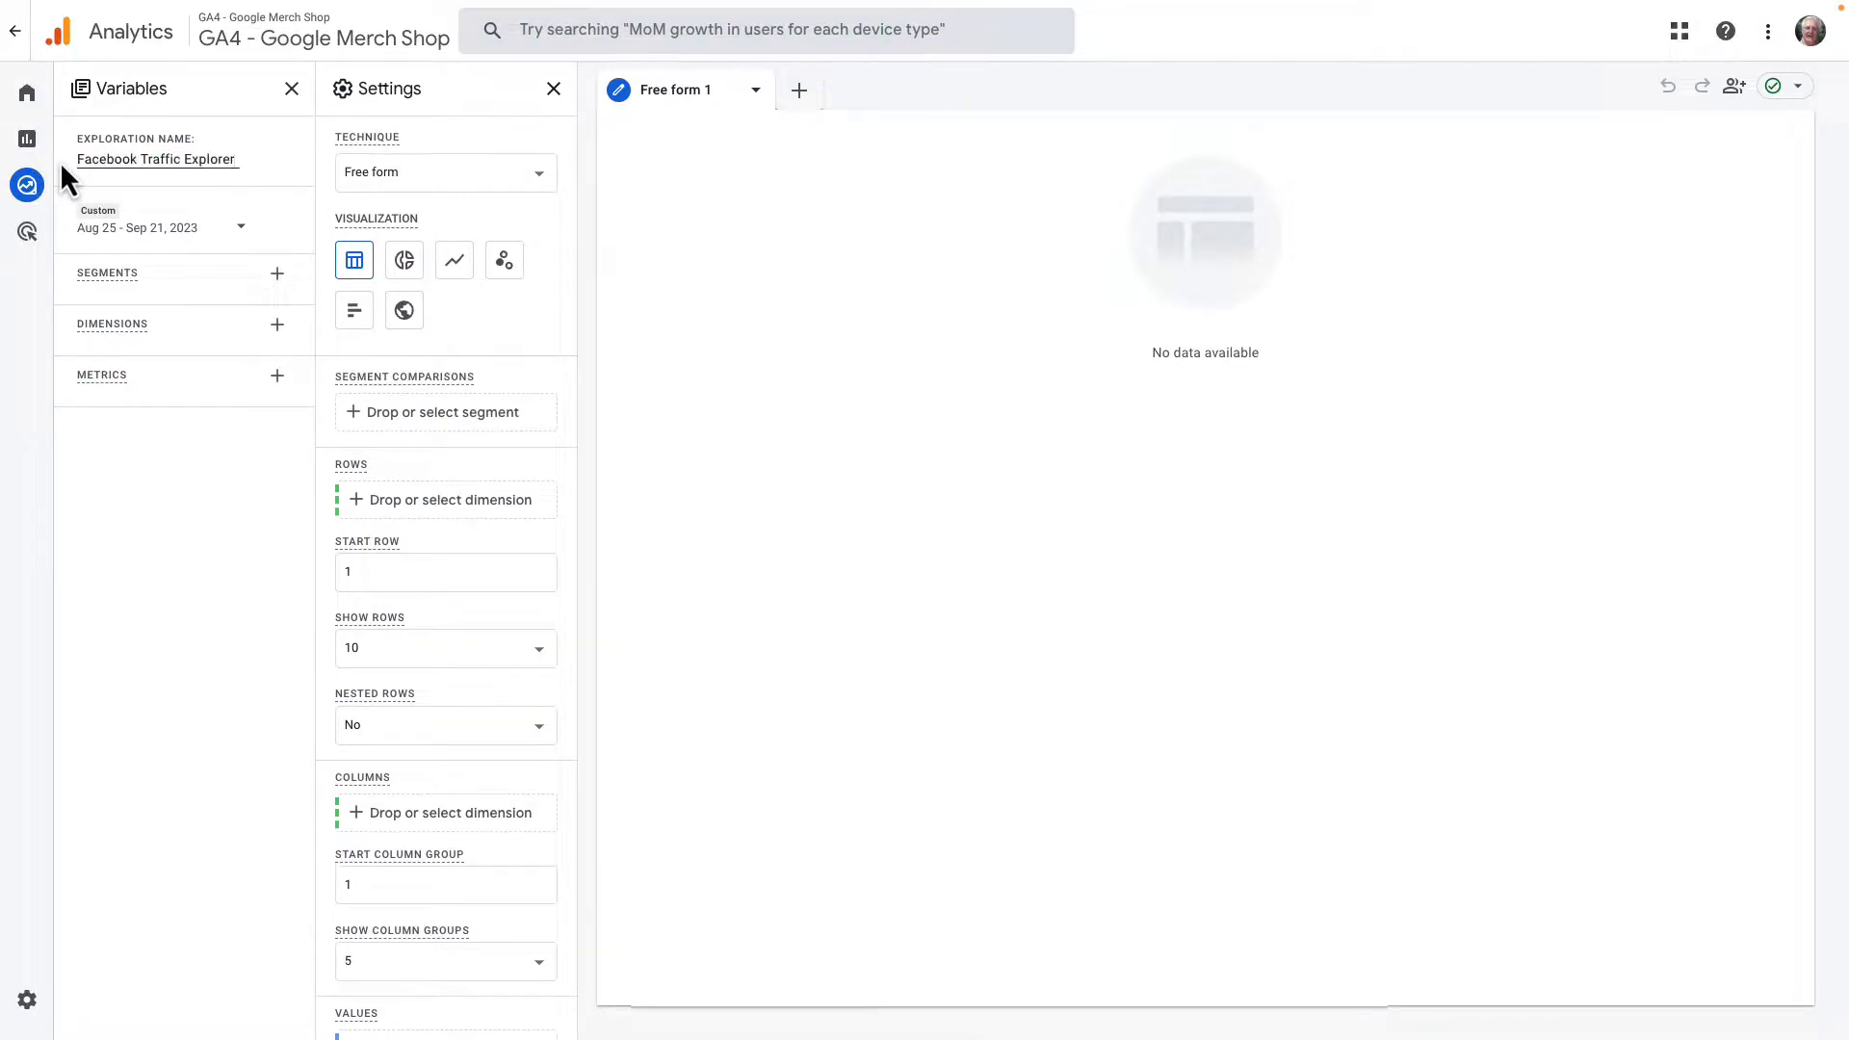
left_click(159, 435)
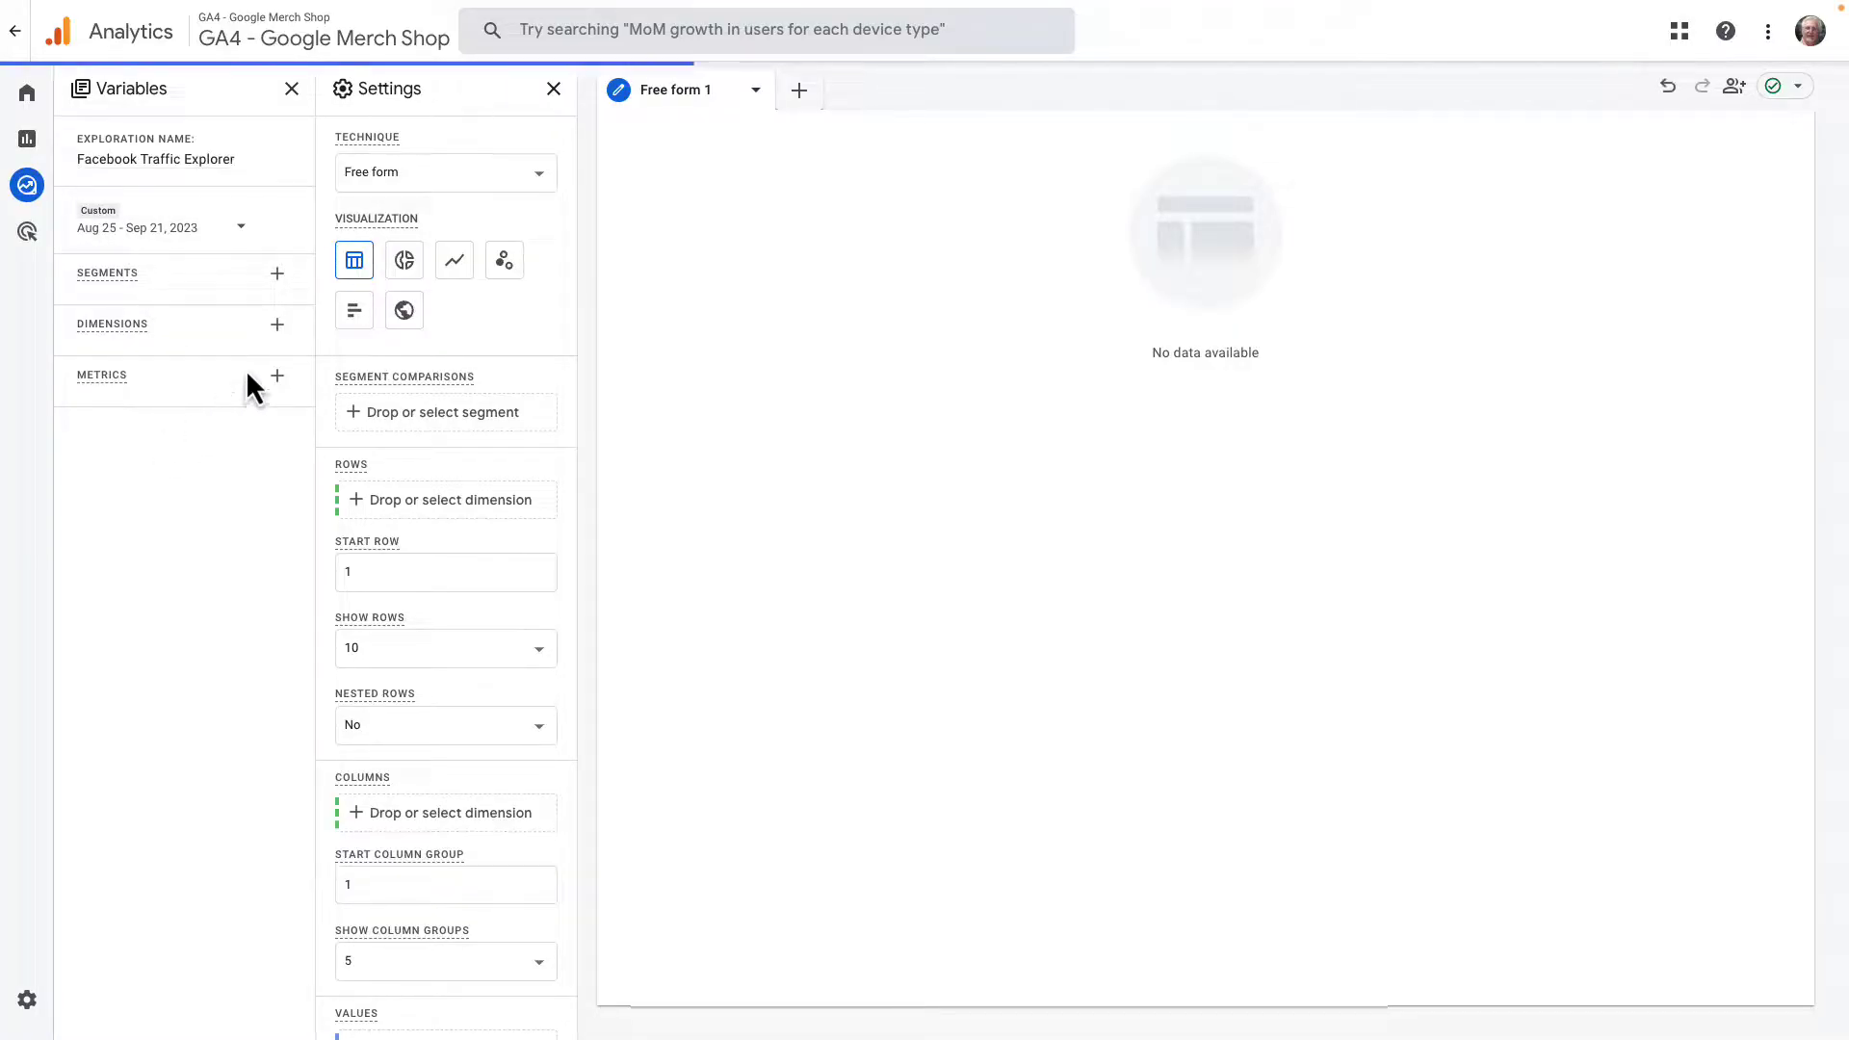
left_click(276, 325)
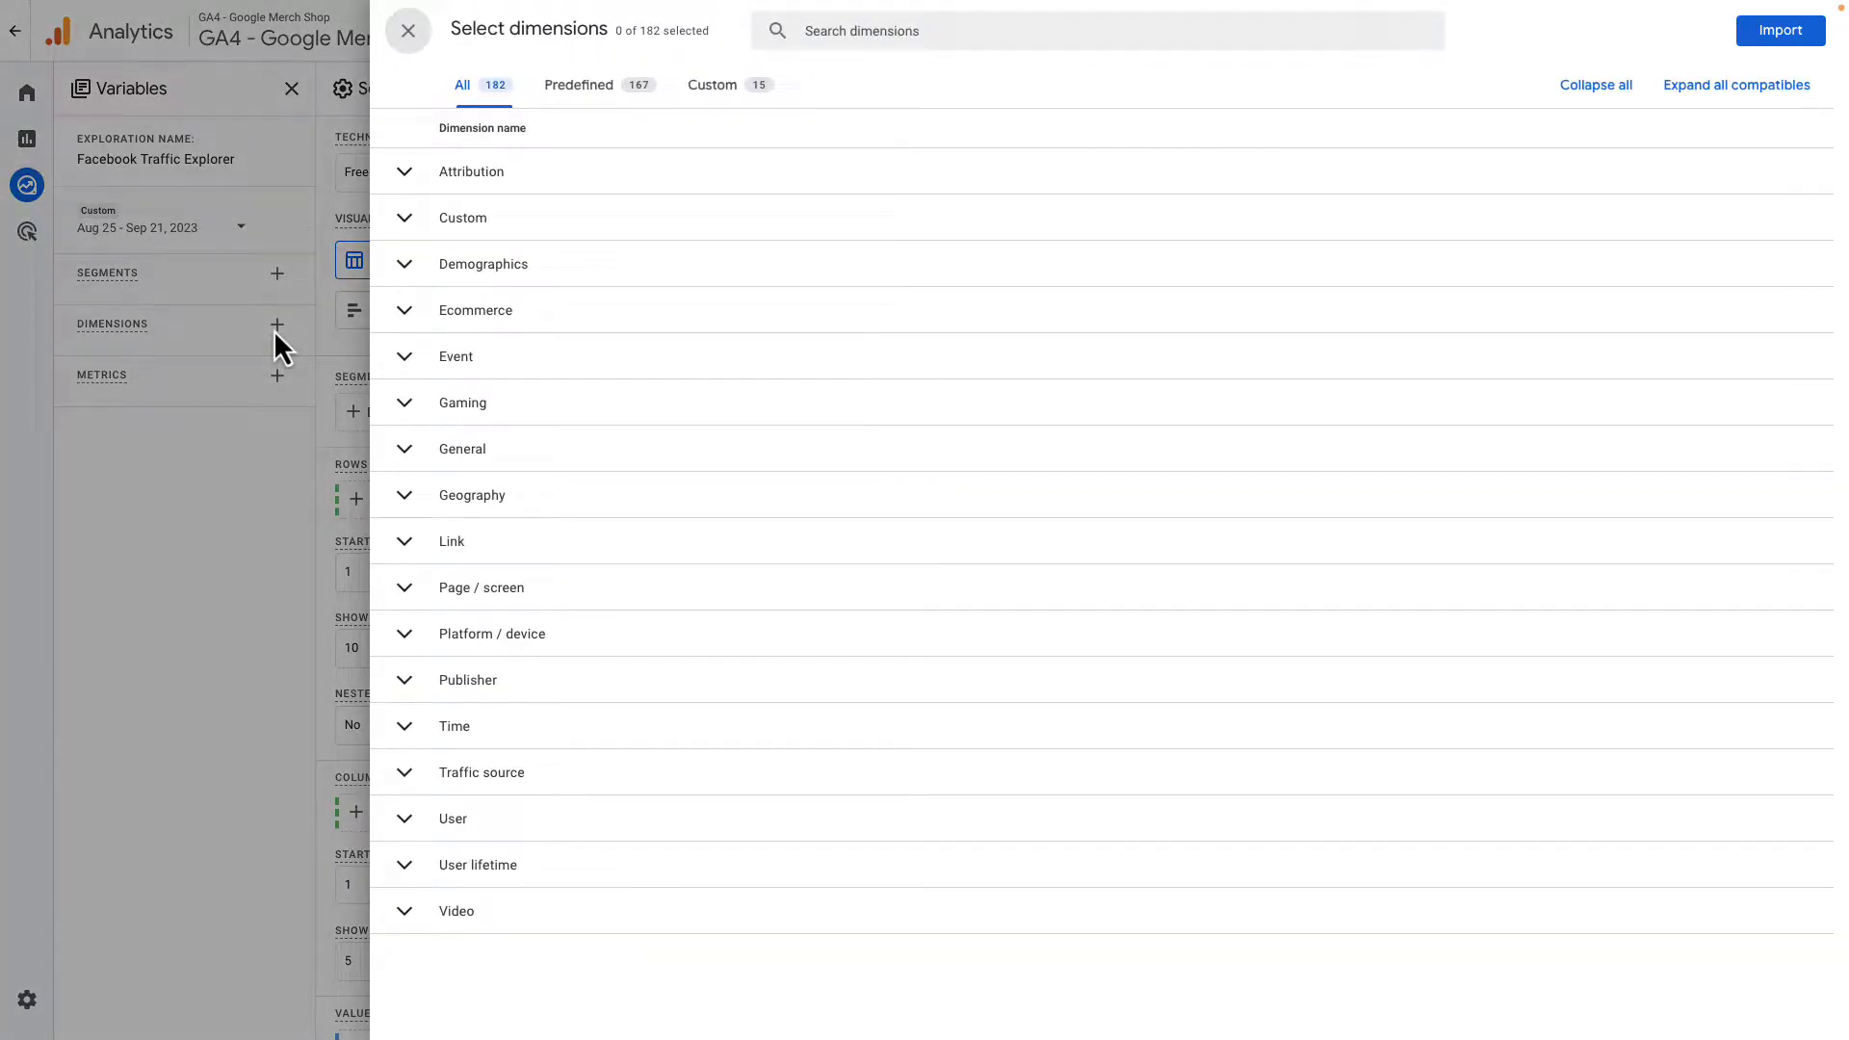
Step: Import Session source and Landing page + query string as exploration dimensions
left_click(830, 31)
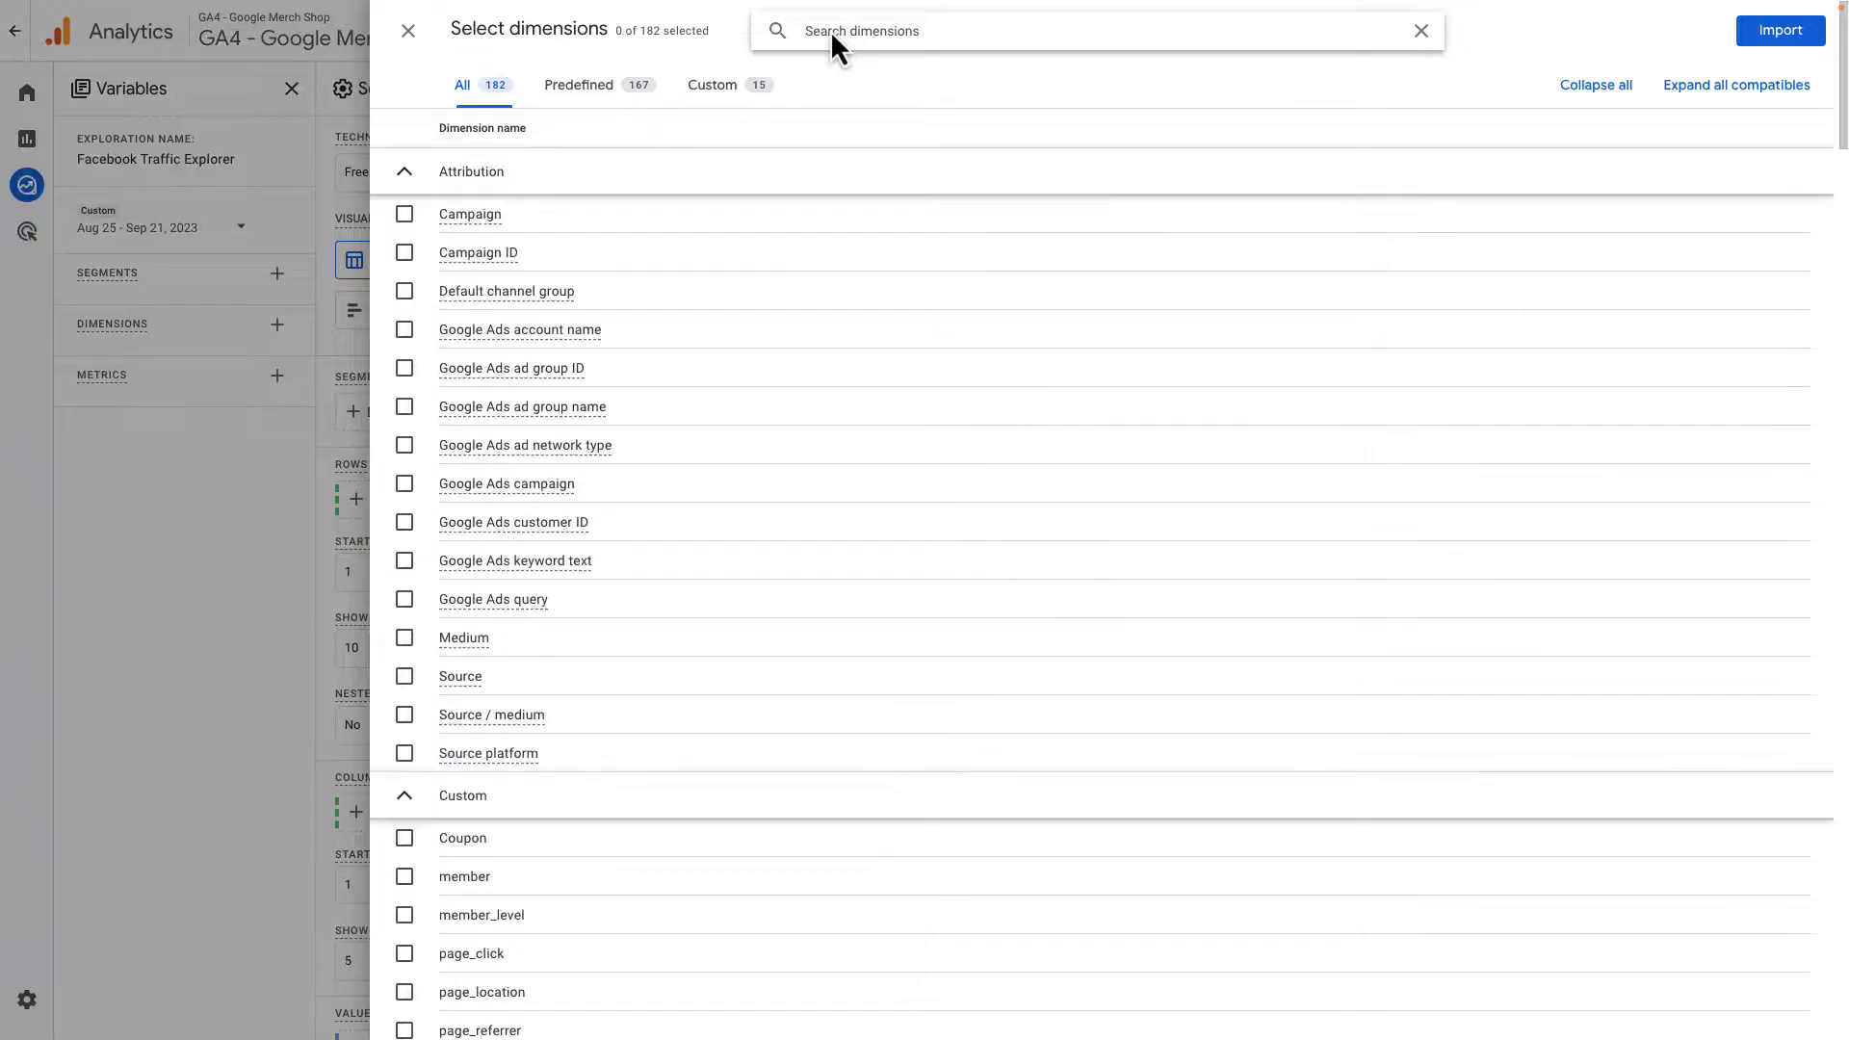
type("Session Source")
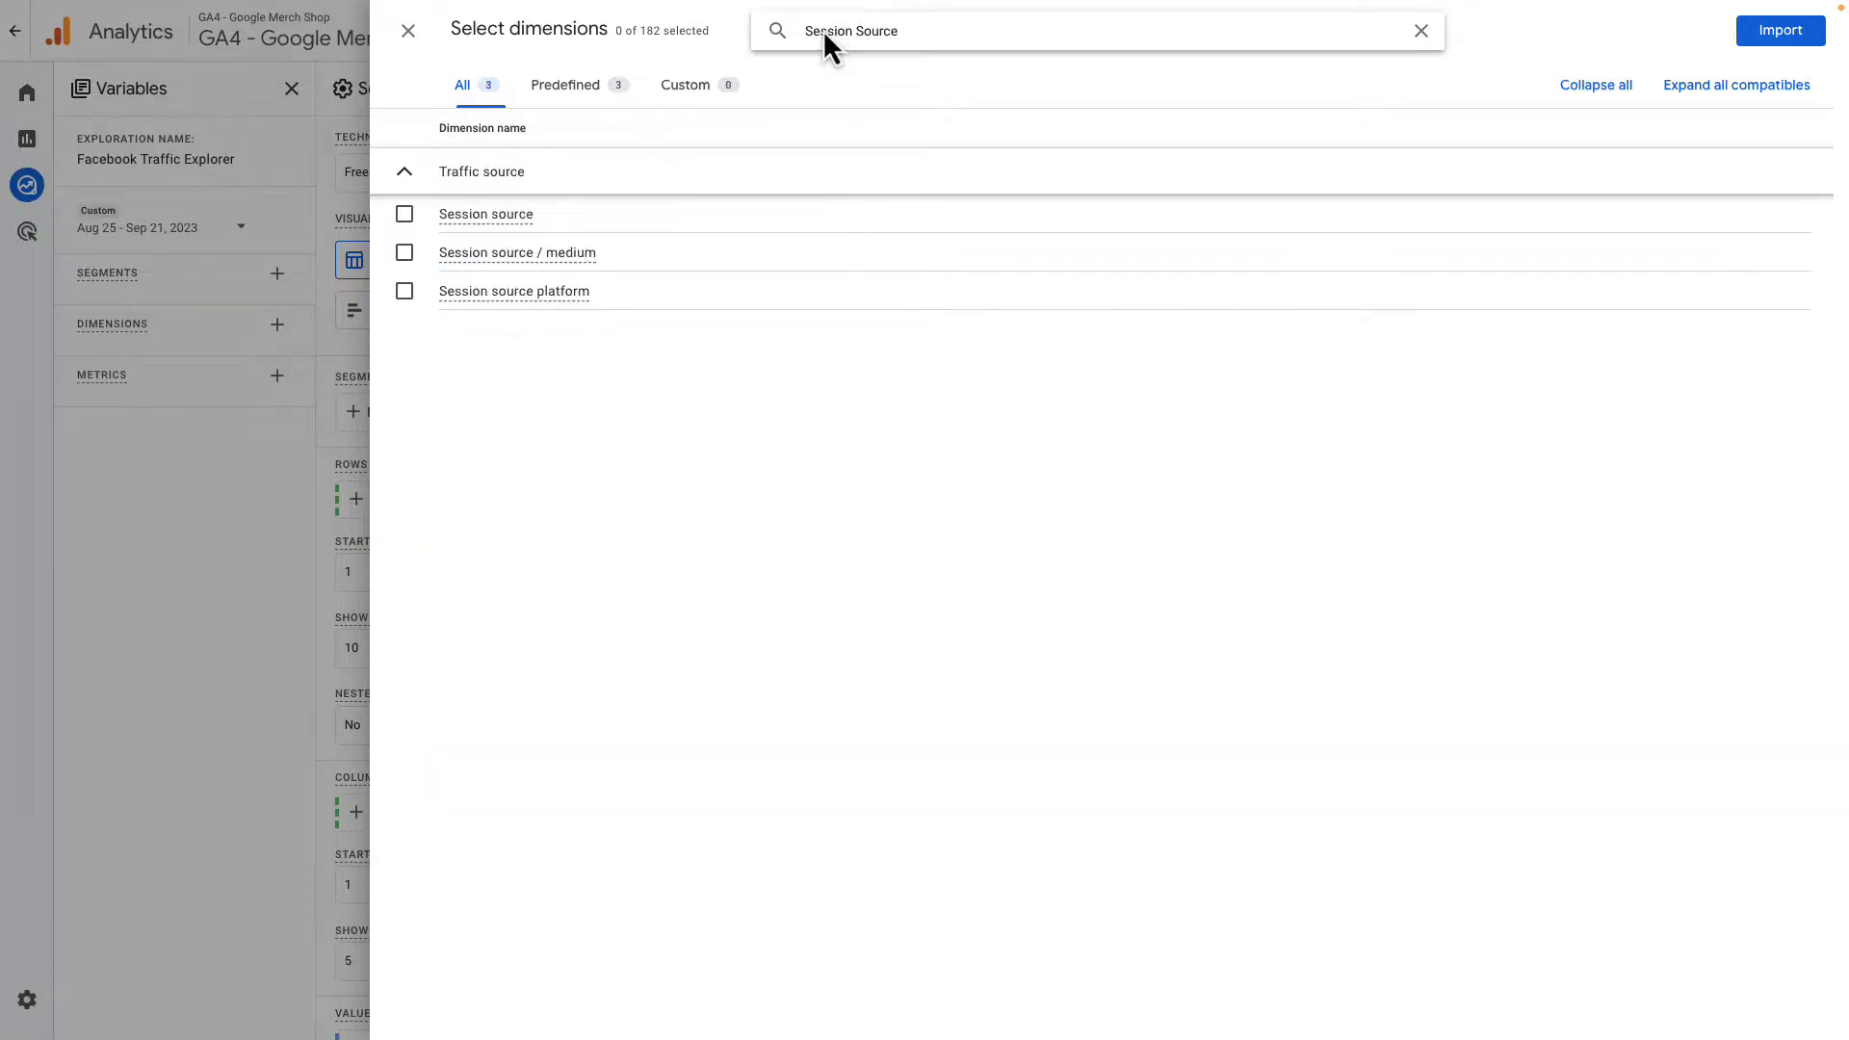
left_click(404, 214)
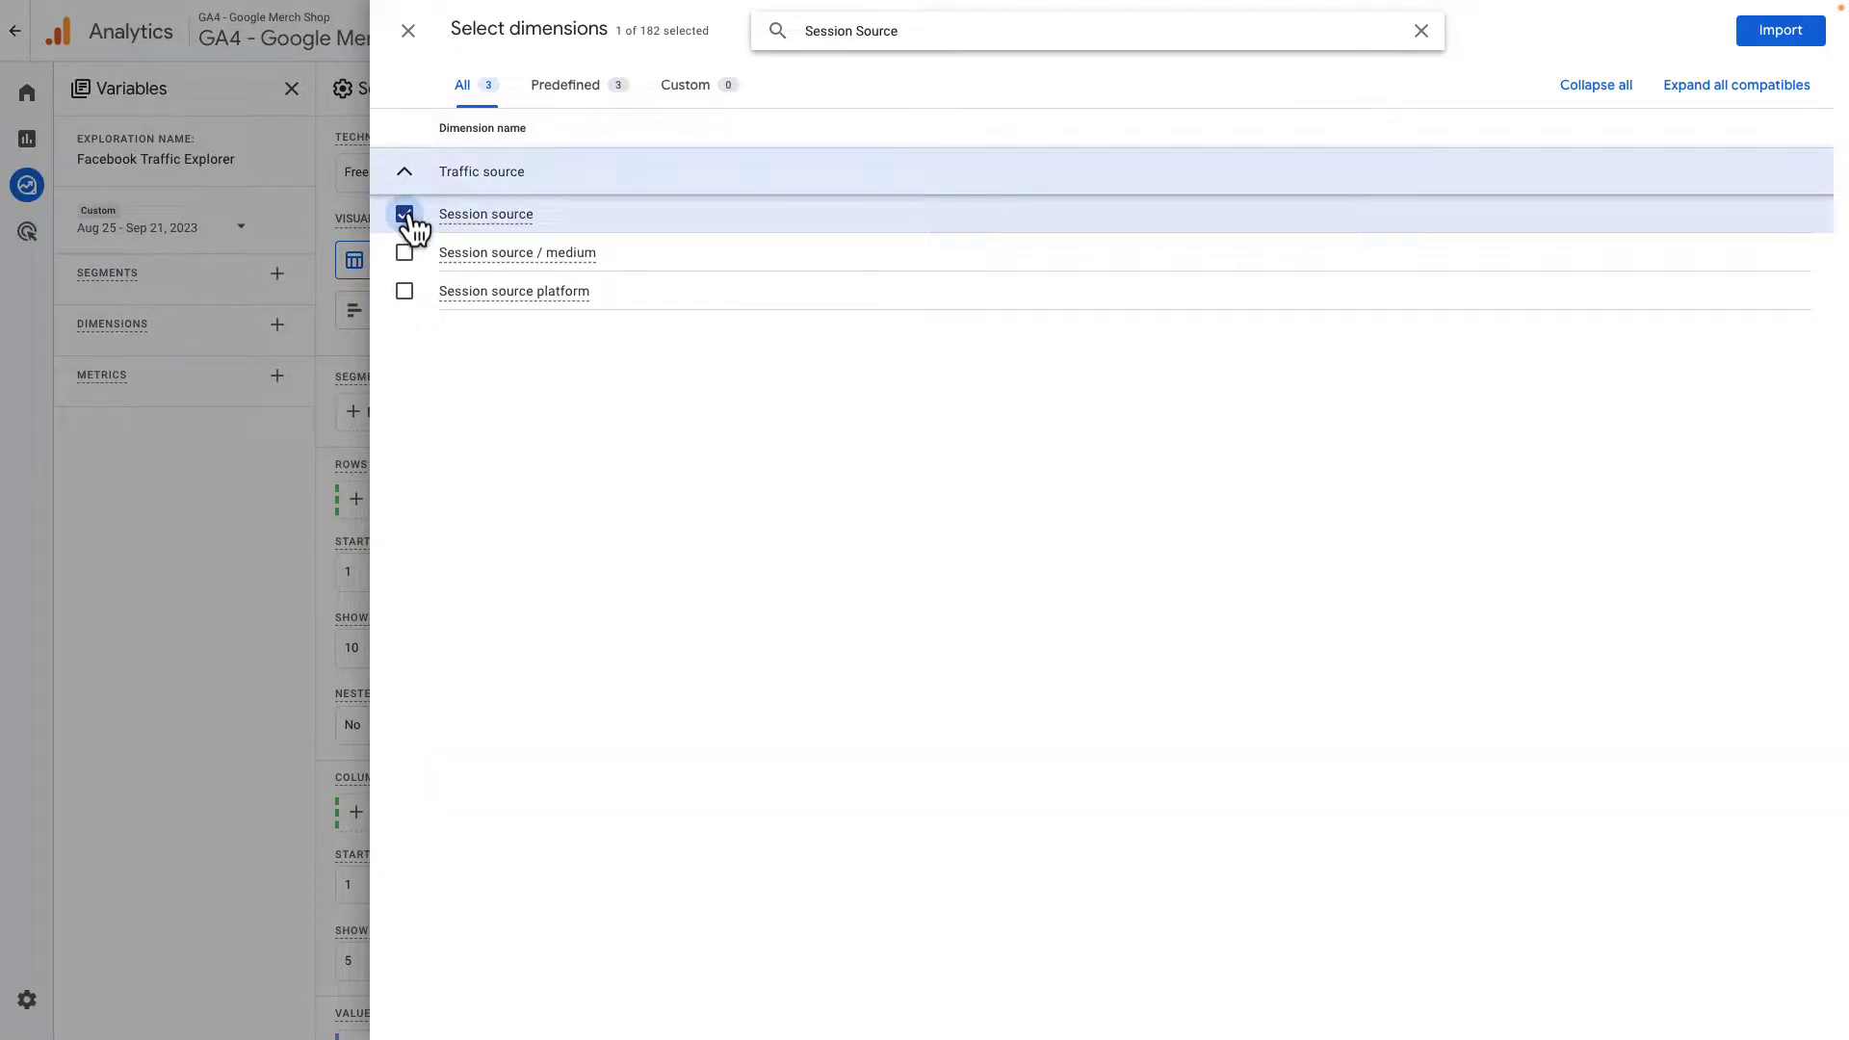
triple_click(956, 33)
type("Landing Page")
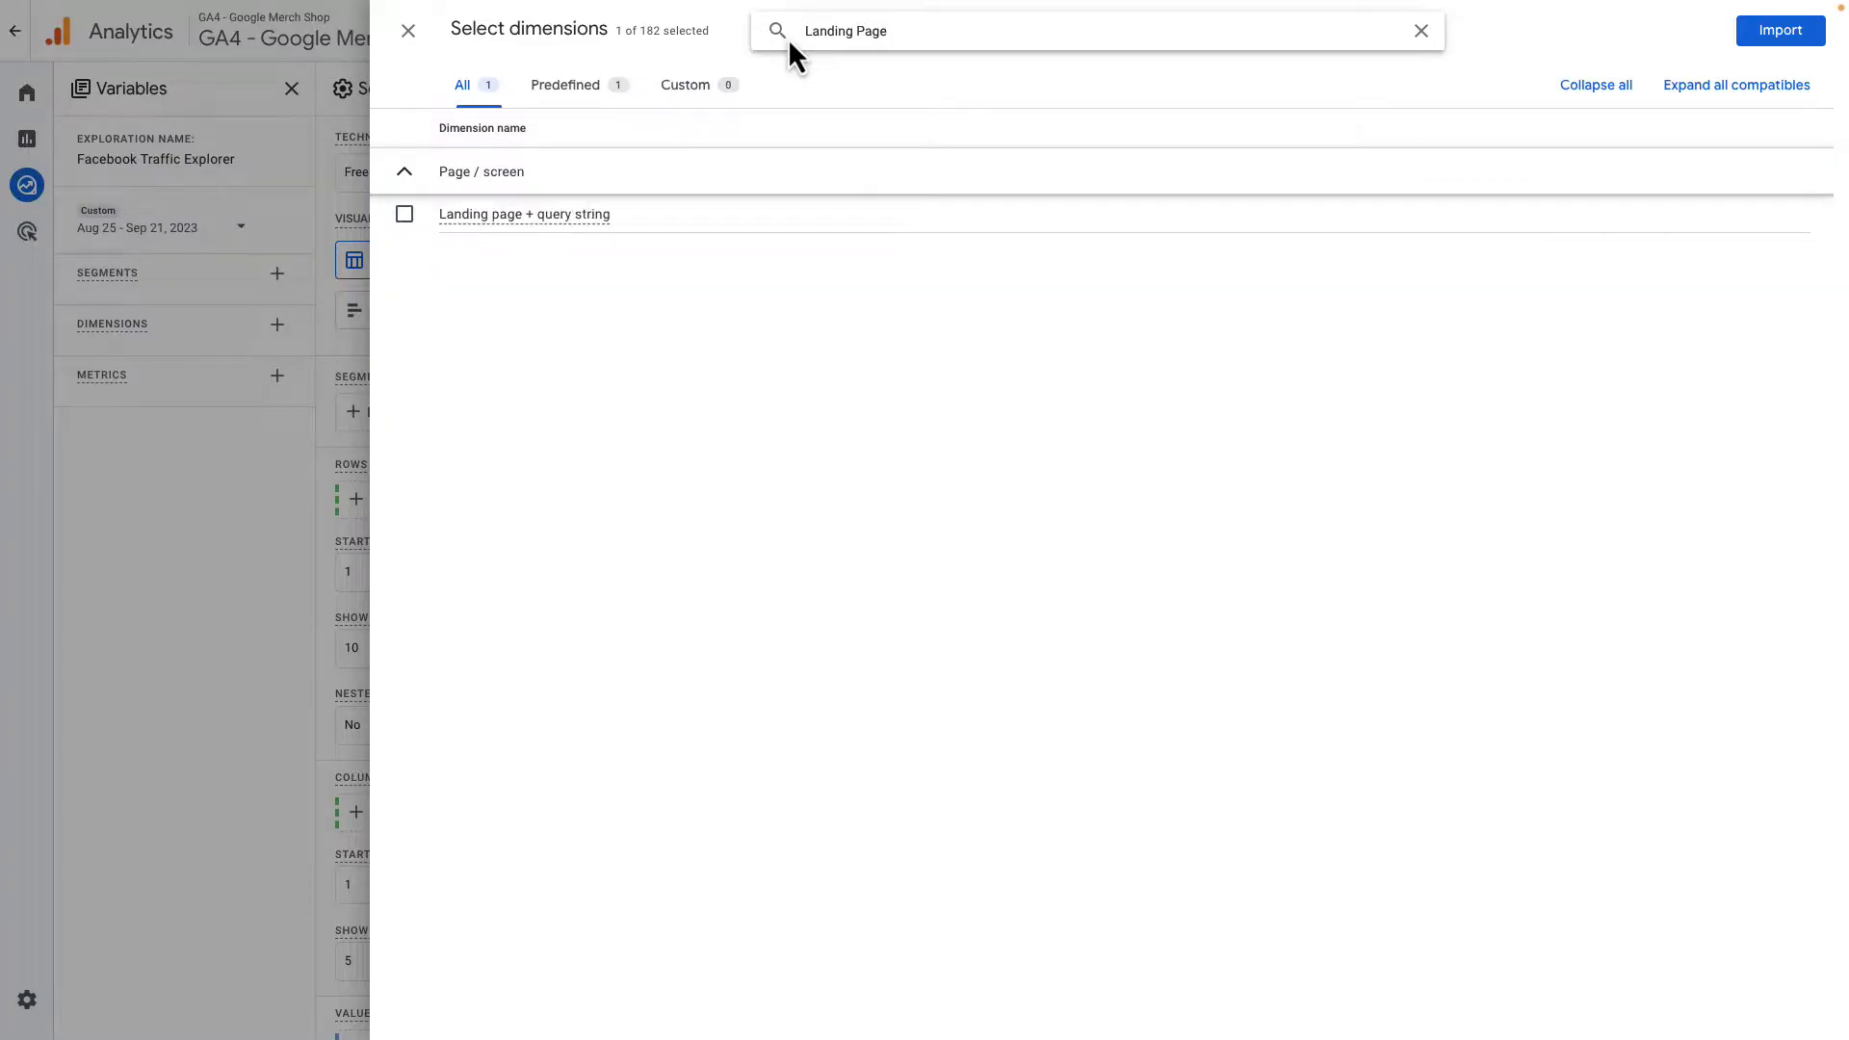
left_click(404, 214)
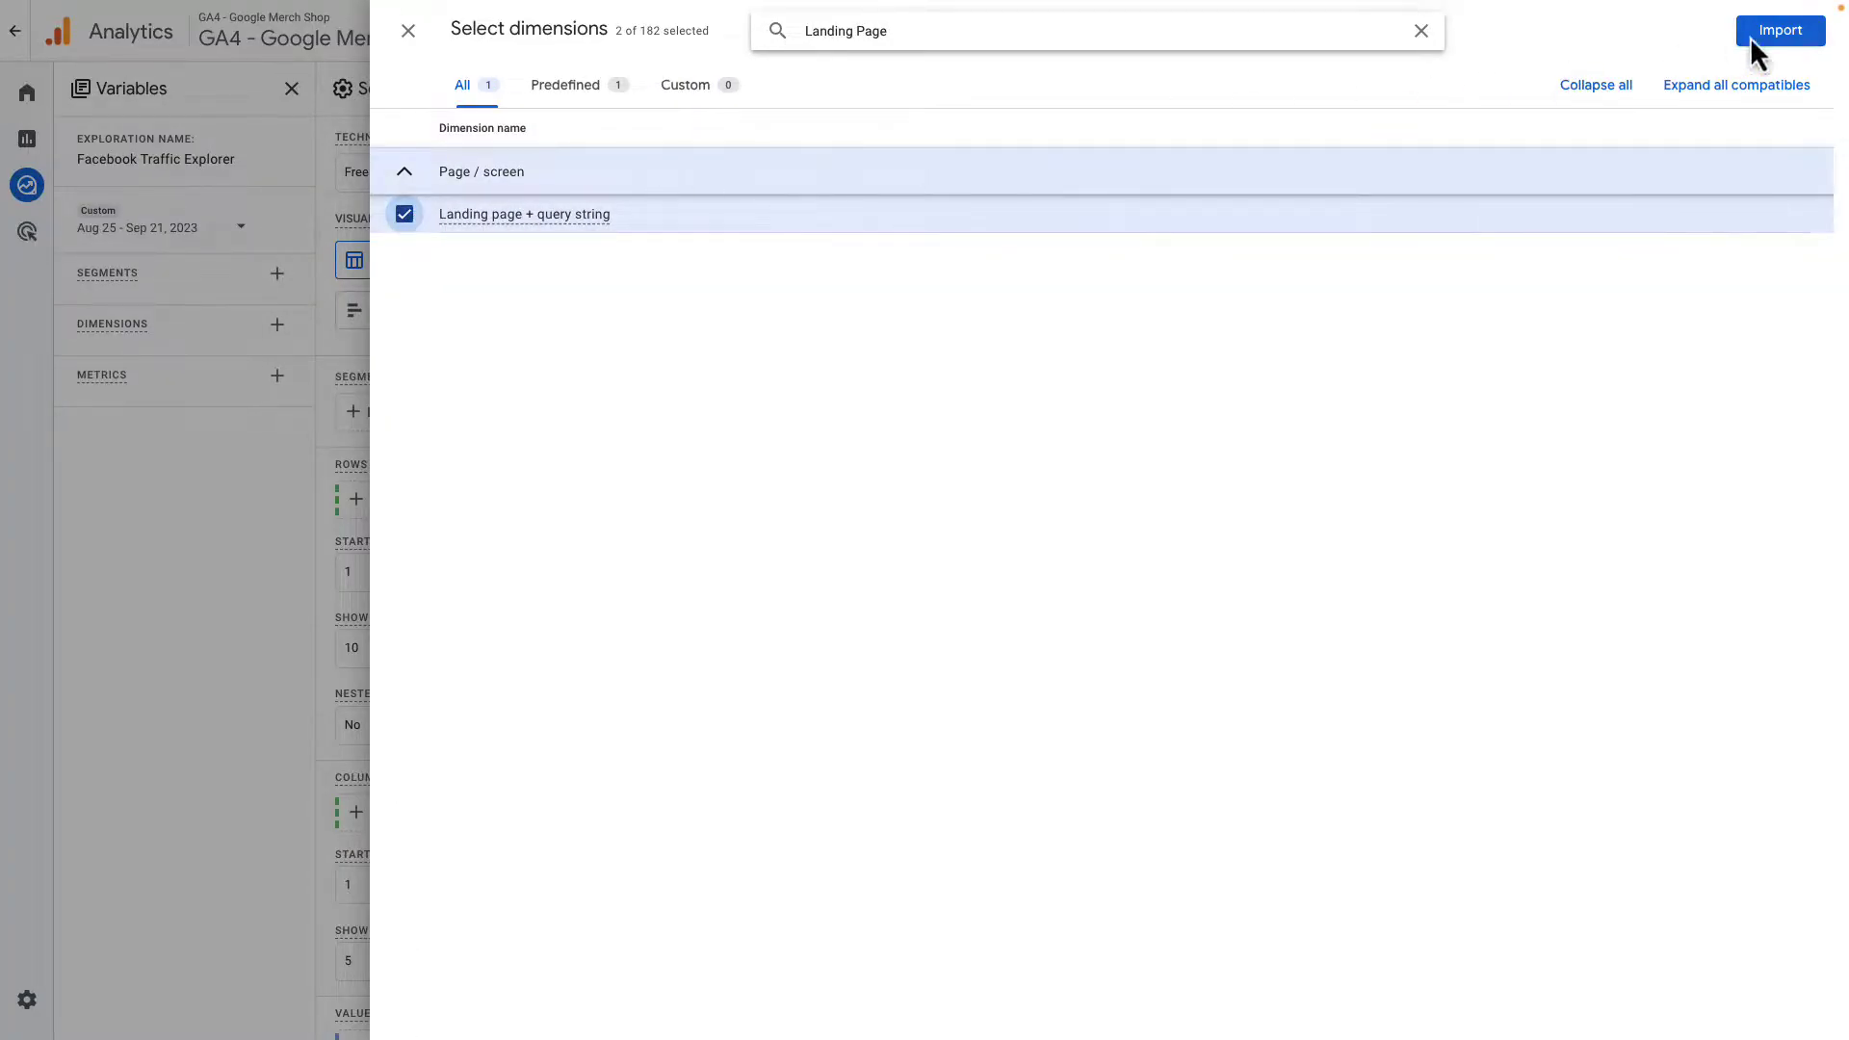
left_click(1789, 37)
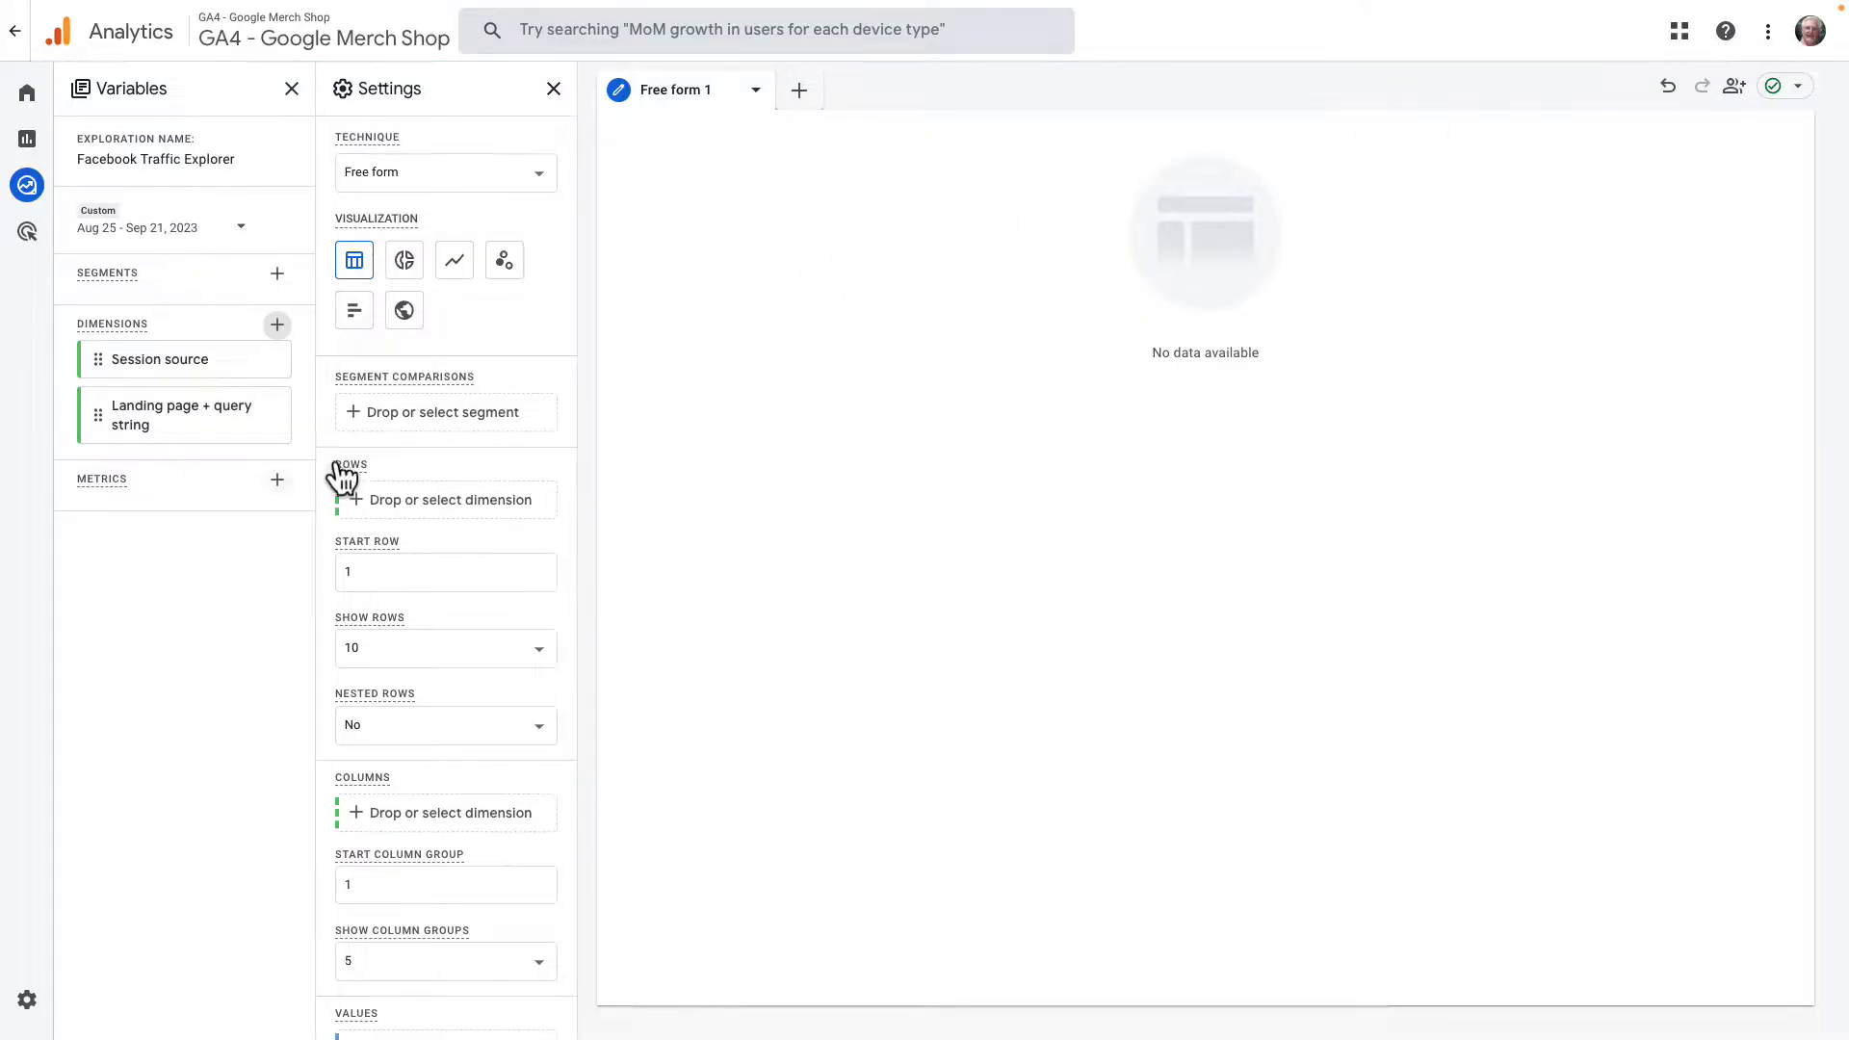
Step: Tick Sessions and Engaged sessions in the Select metrics list
left_click(277, 479)
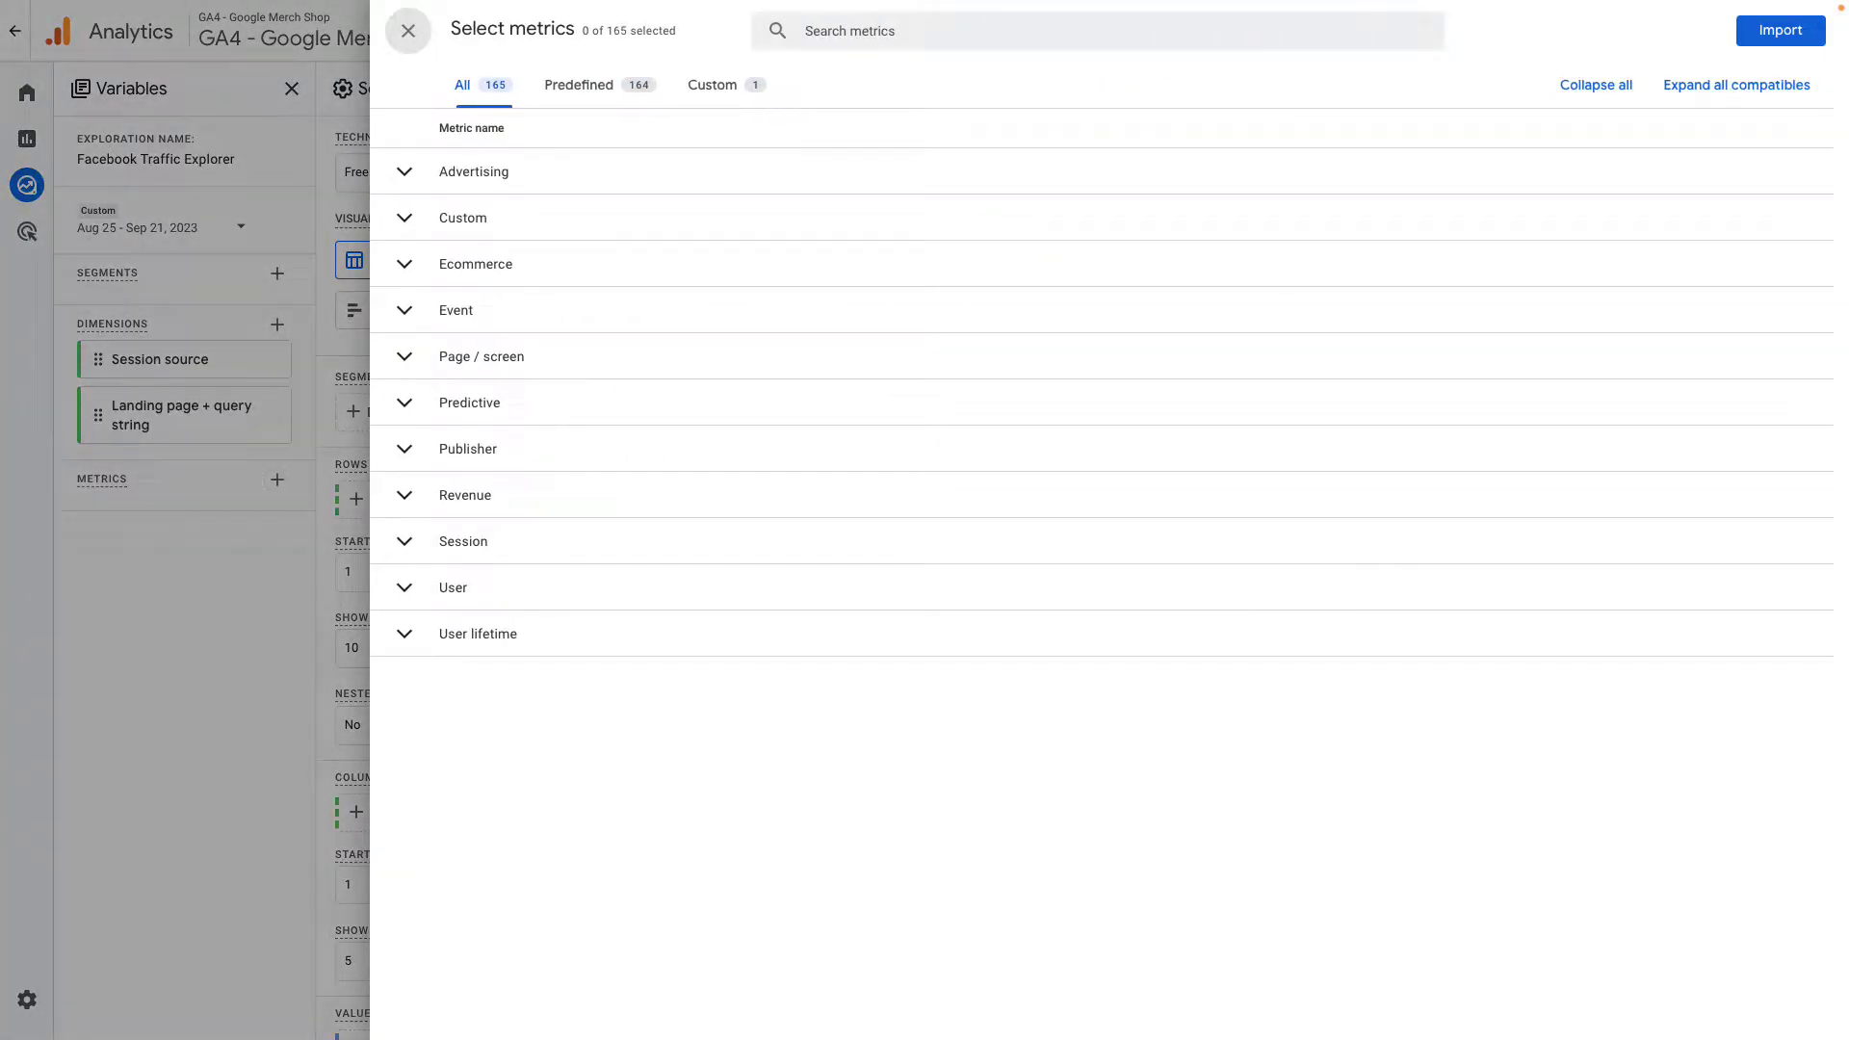
left_click(853, 37)
type("Sessions")
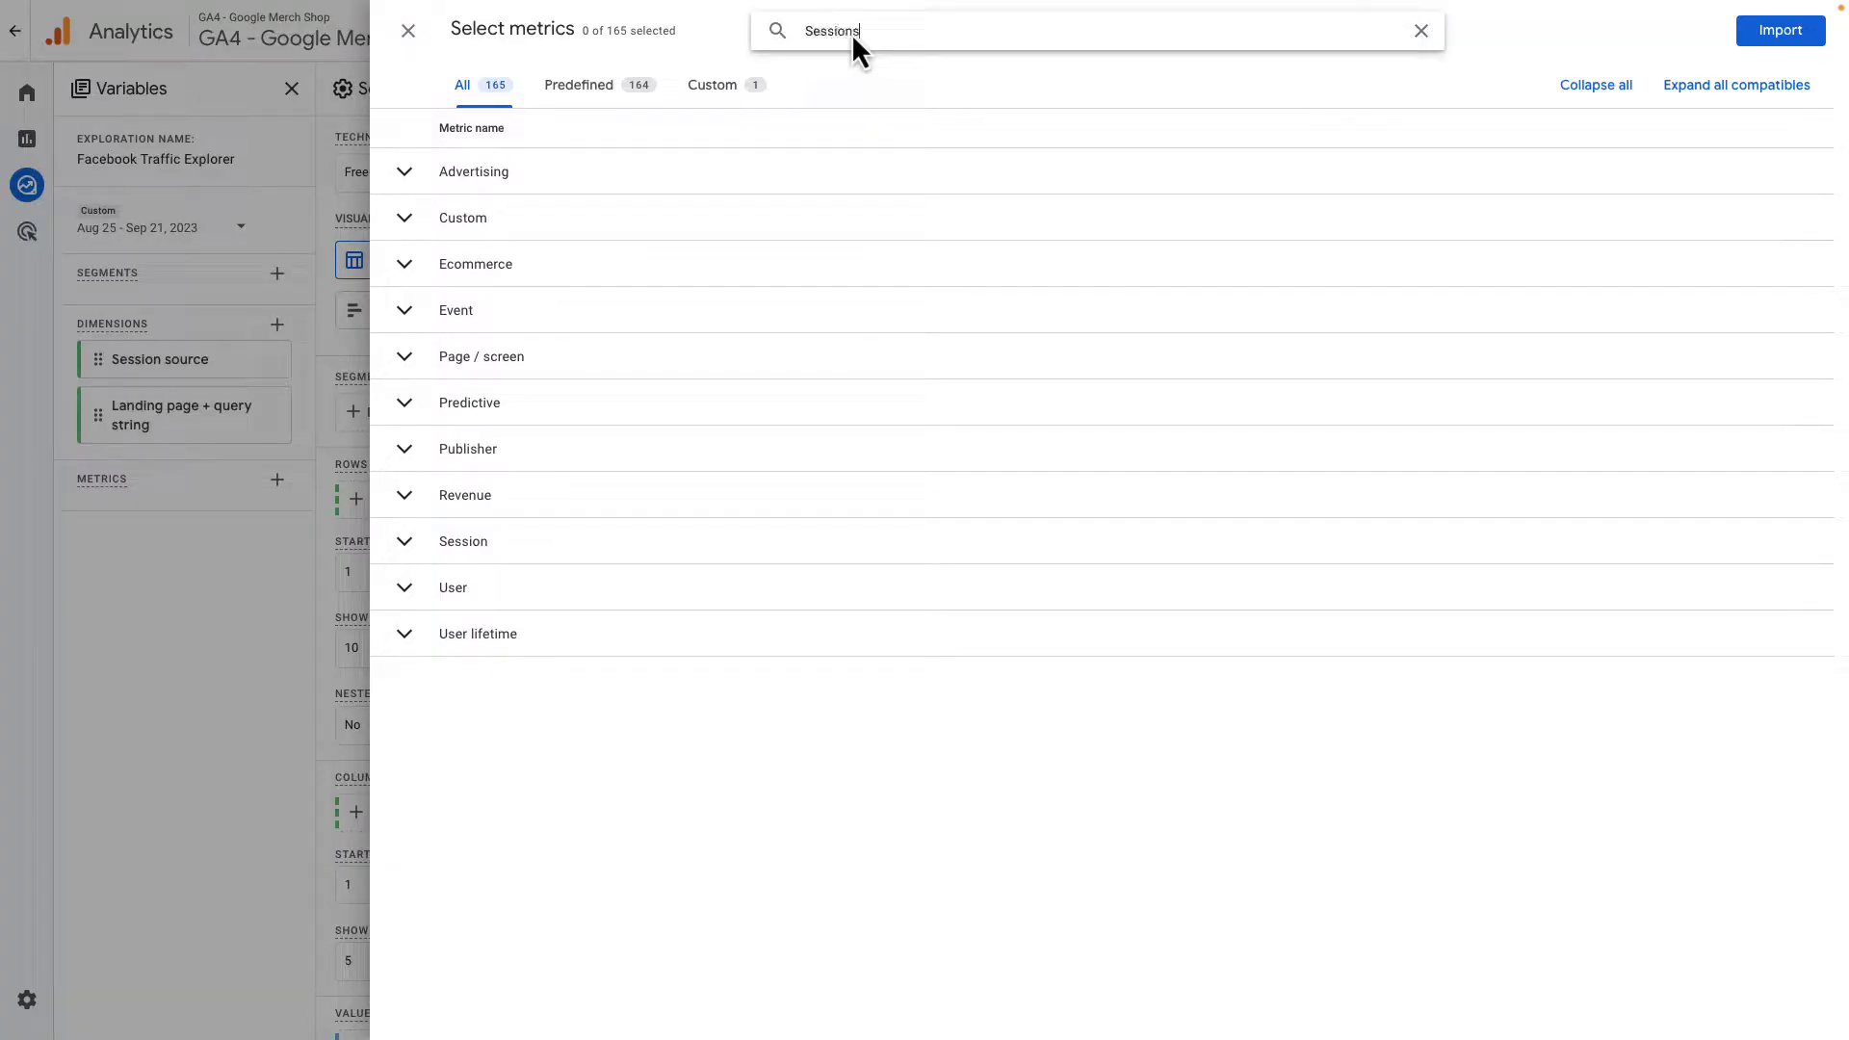
left_click(405, 291)
left_click(882, 32)
key("ctrl+a")
key("BackSpace")
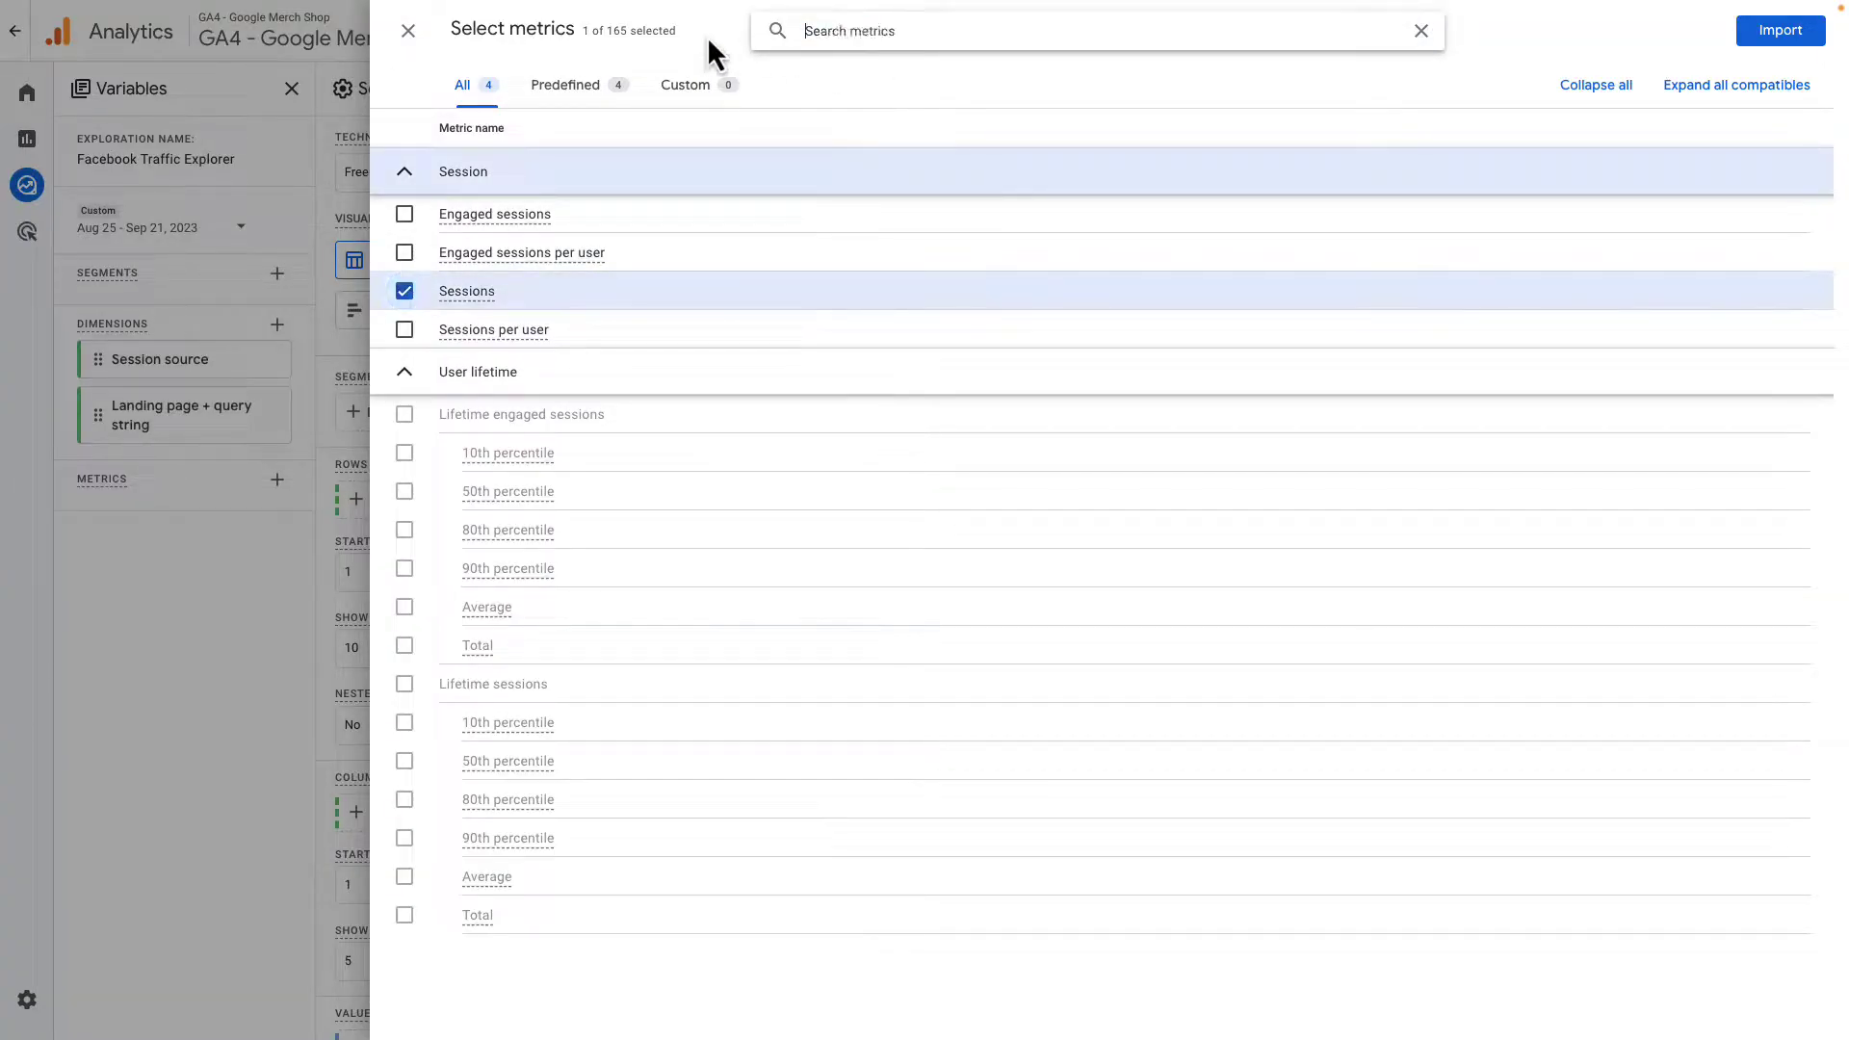
type("Engaged Sessions")
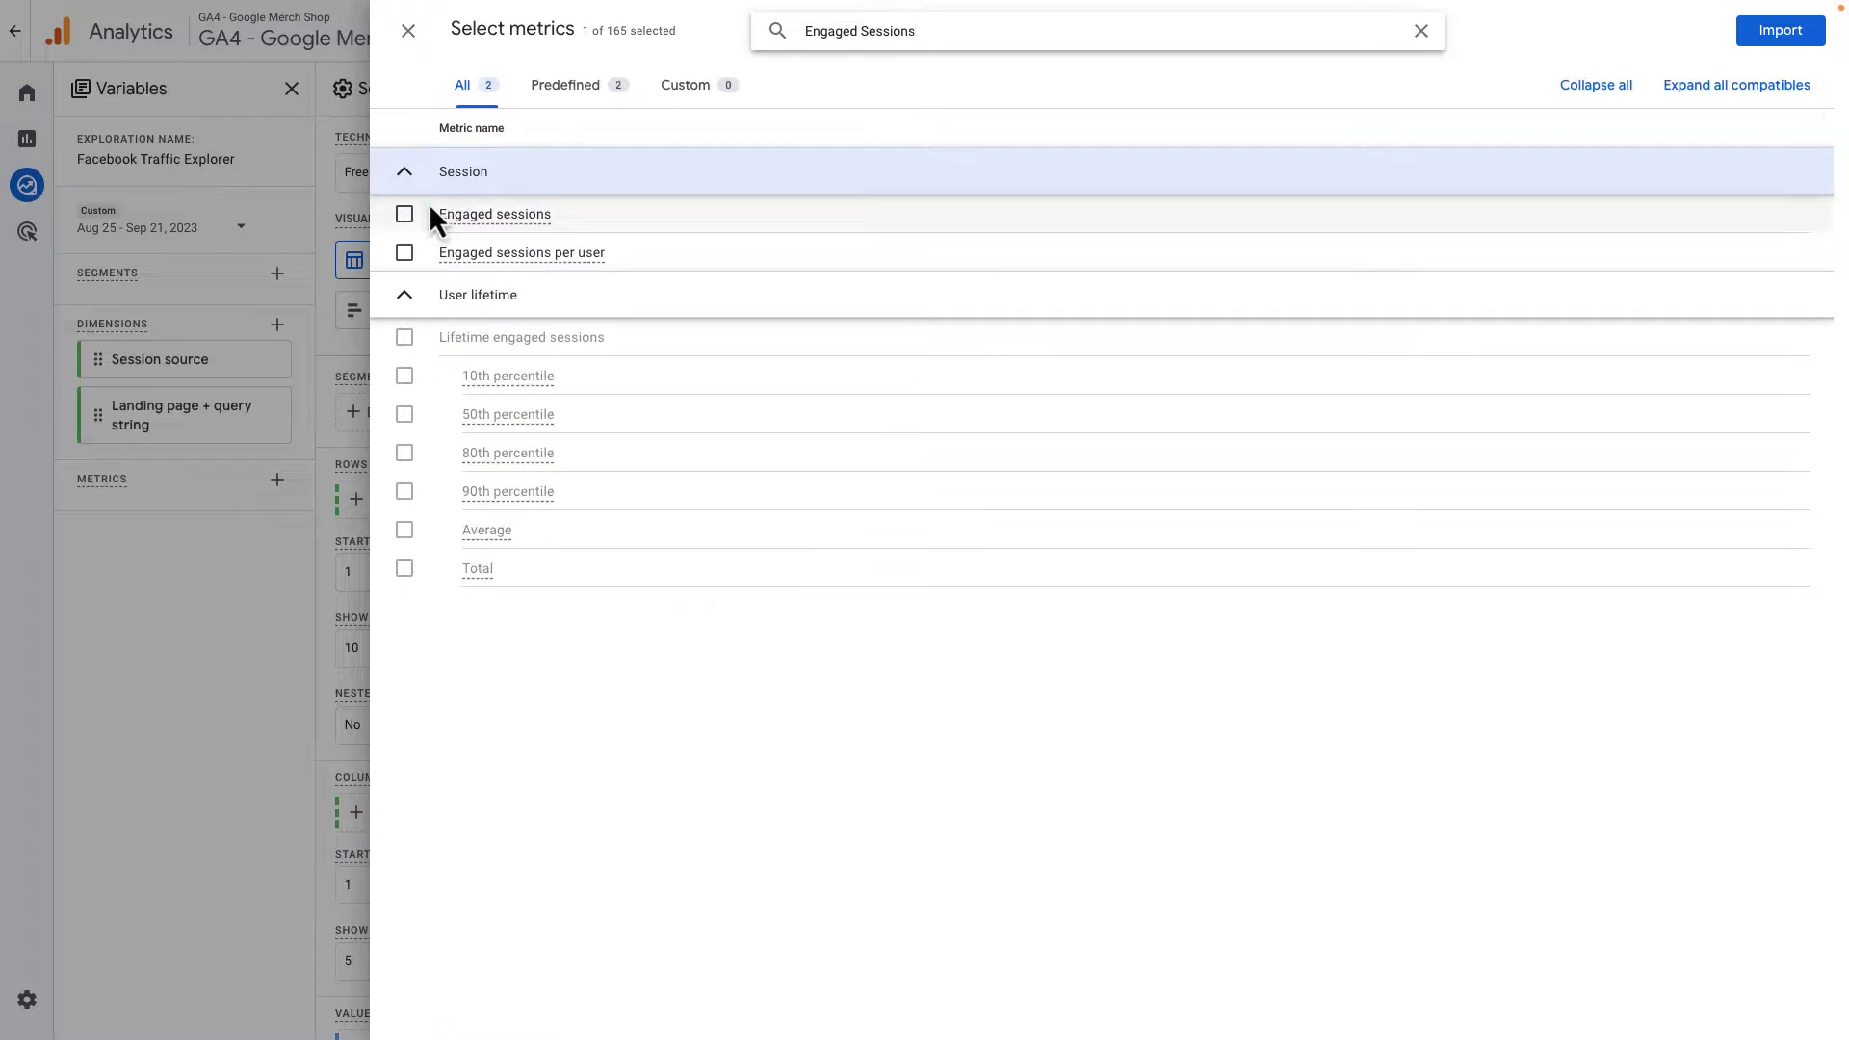
left_click(404, 211)
Step: Tick Engagement rate and Average engagement time per session as metrics
left_click(825, 31)
key("ctrl+a")
key("BackSpace")
type("Eng")
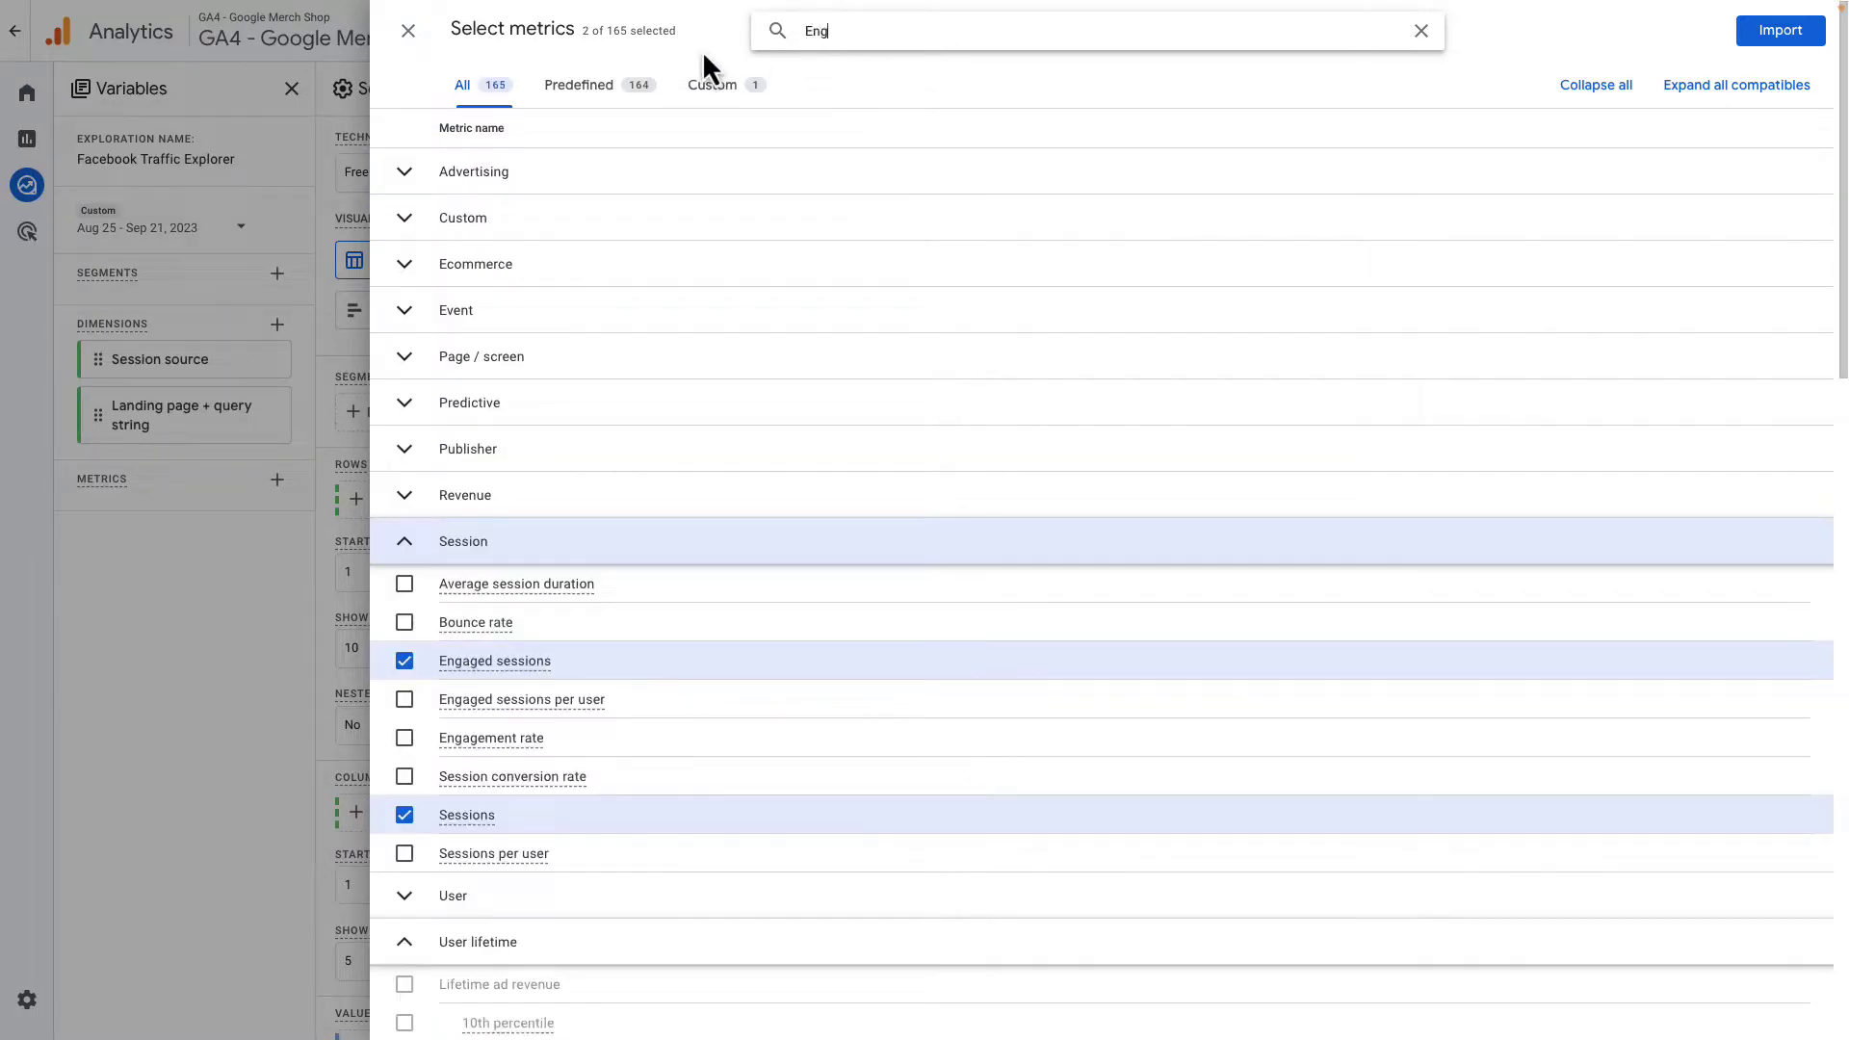
type("agement rate")
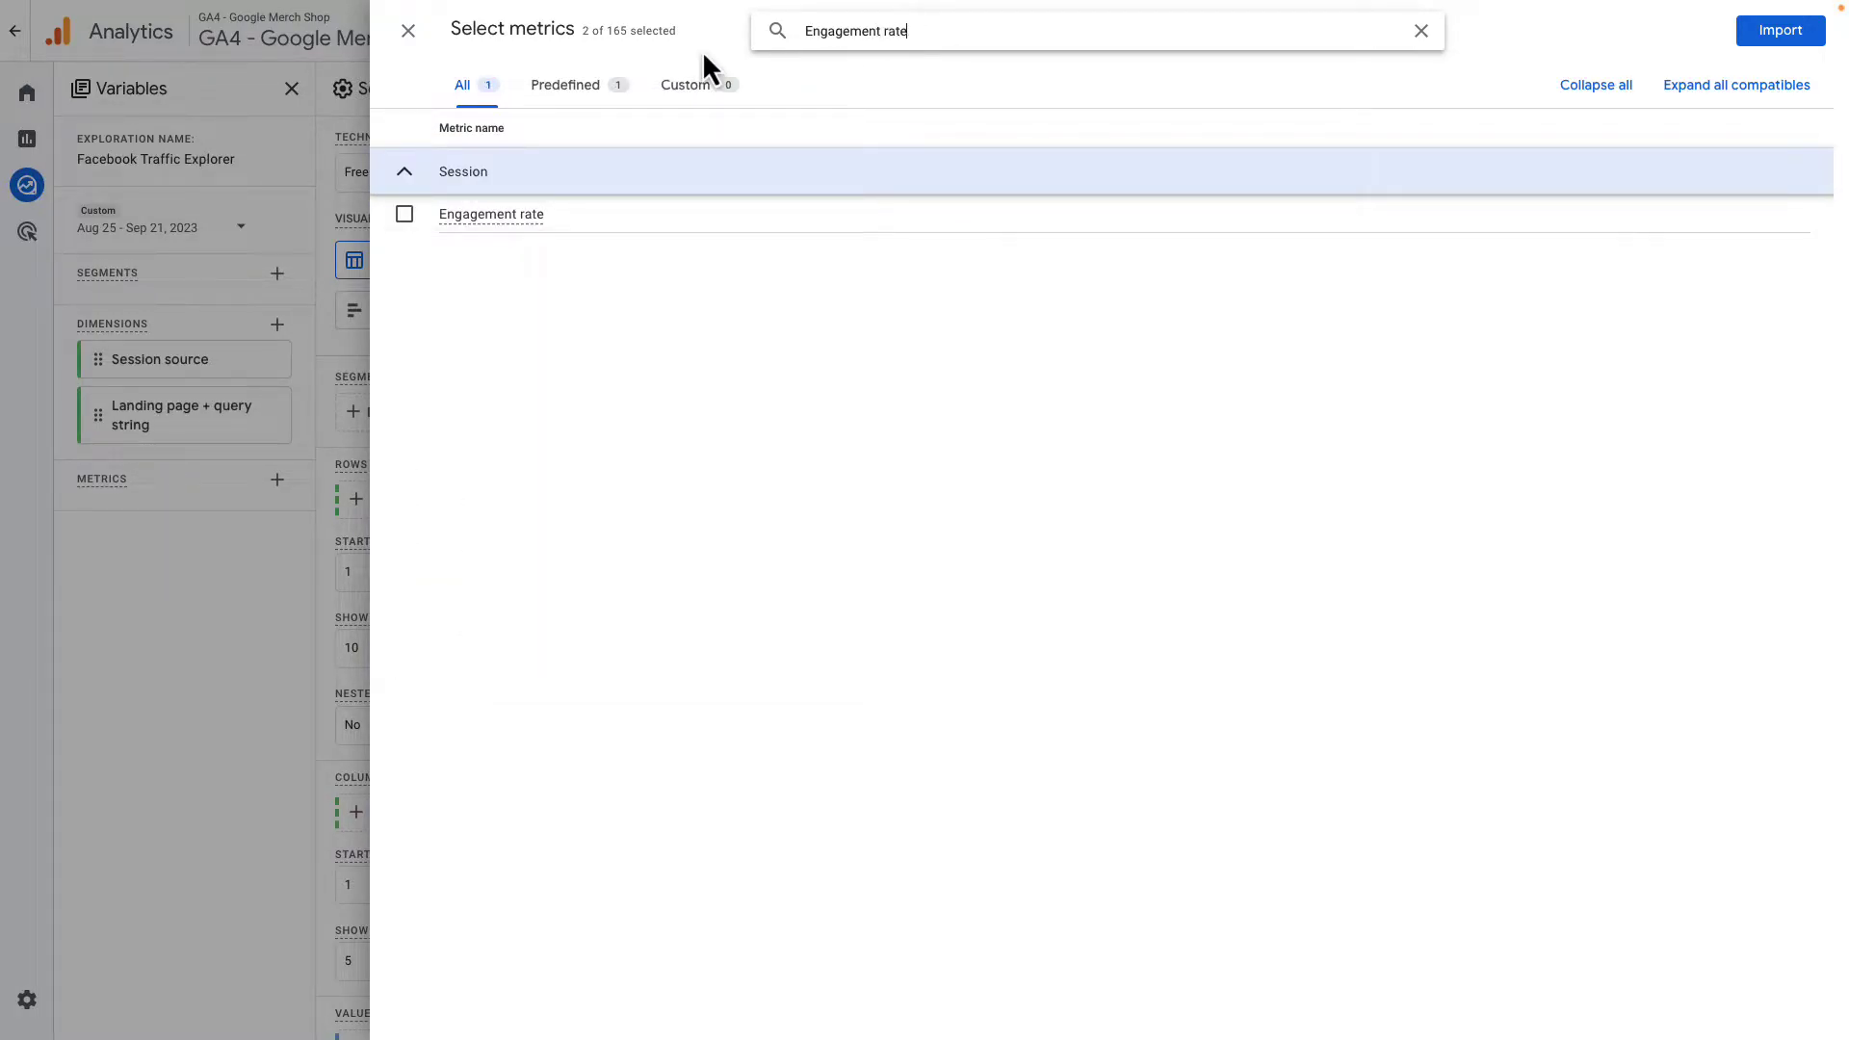
left_click(404, 214)
left_click(782, 45)
key("ctrl+a")
key("BackSpace")
type("Av")
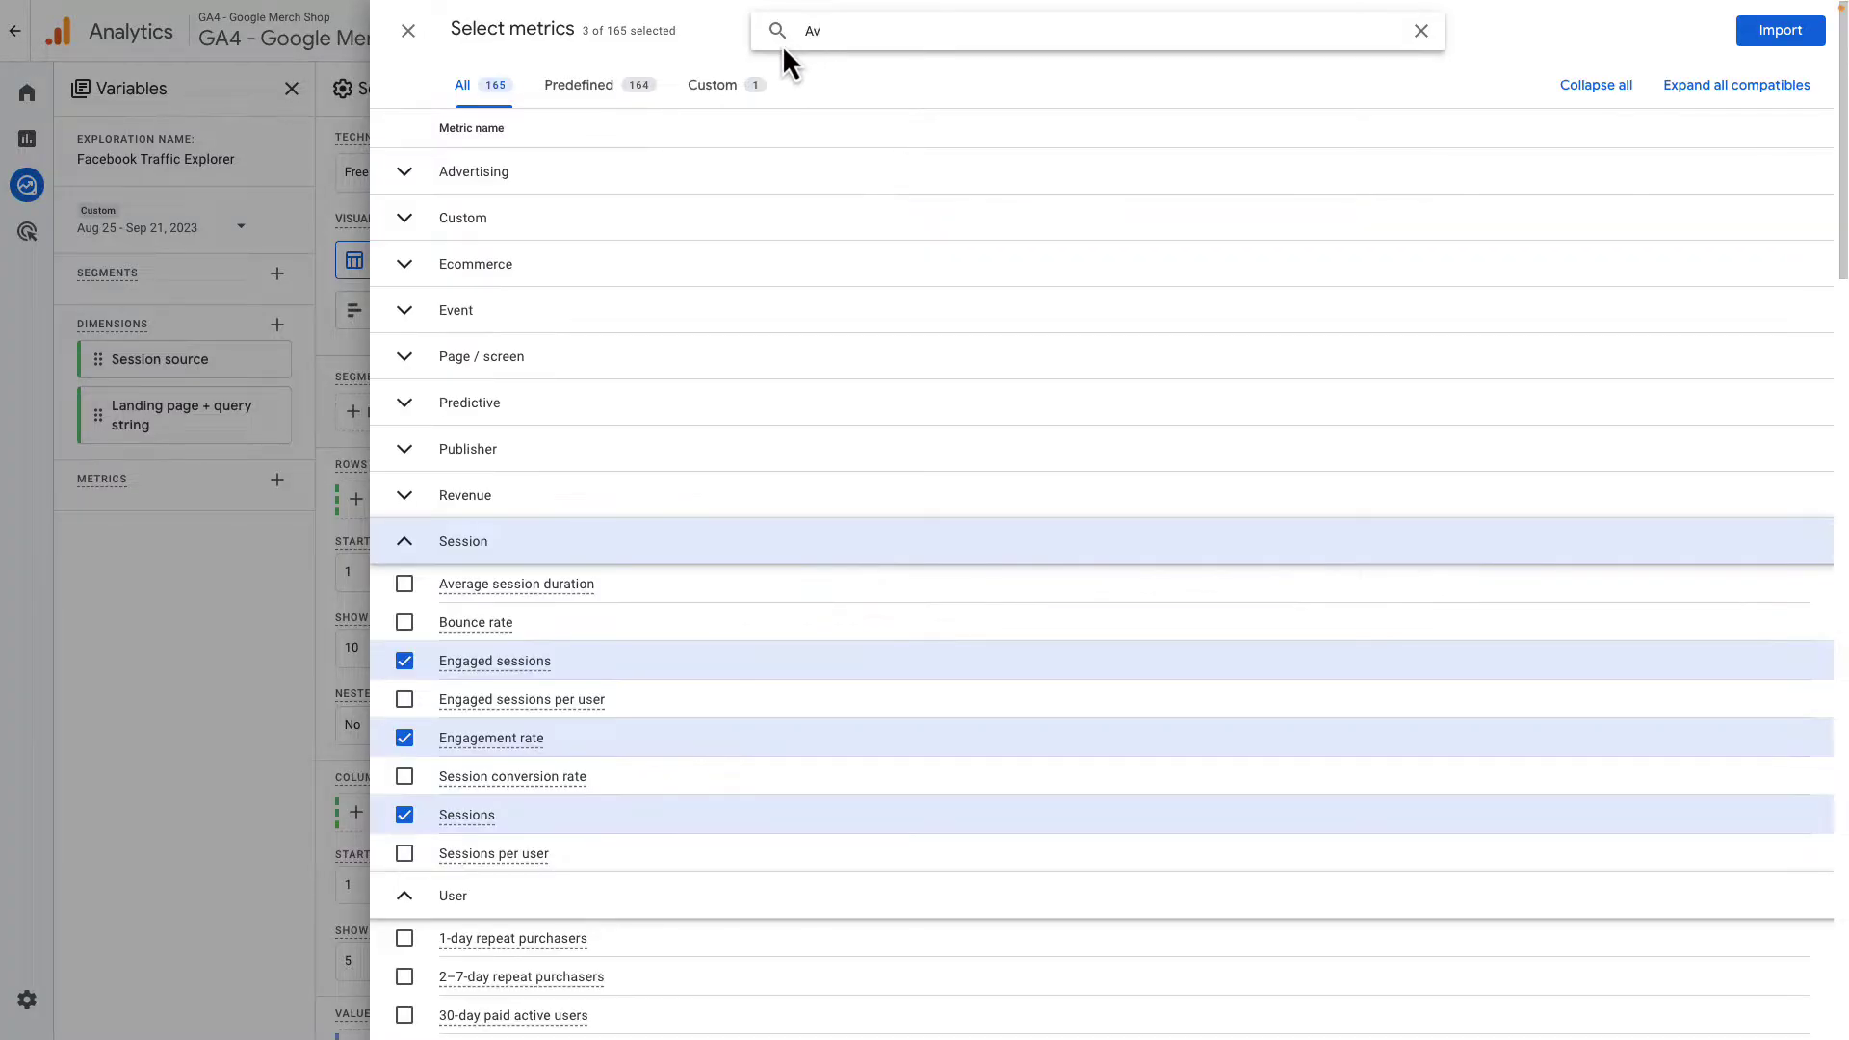
type("erage engagement time")
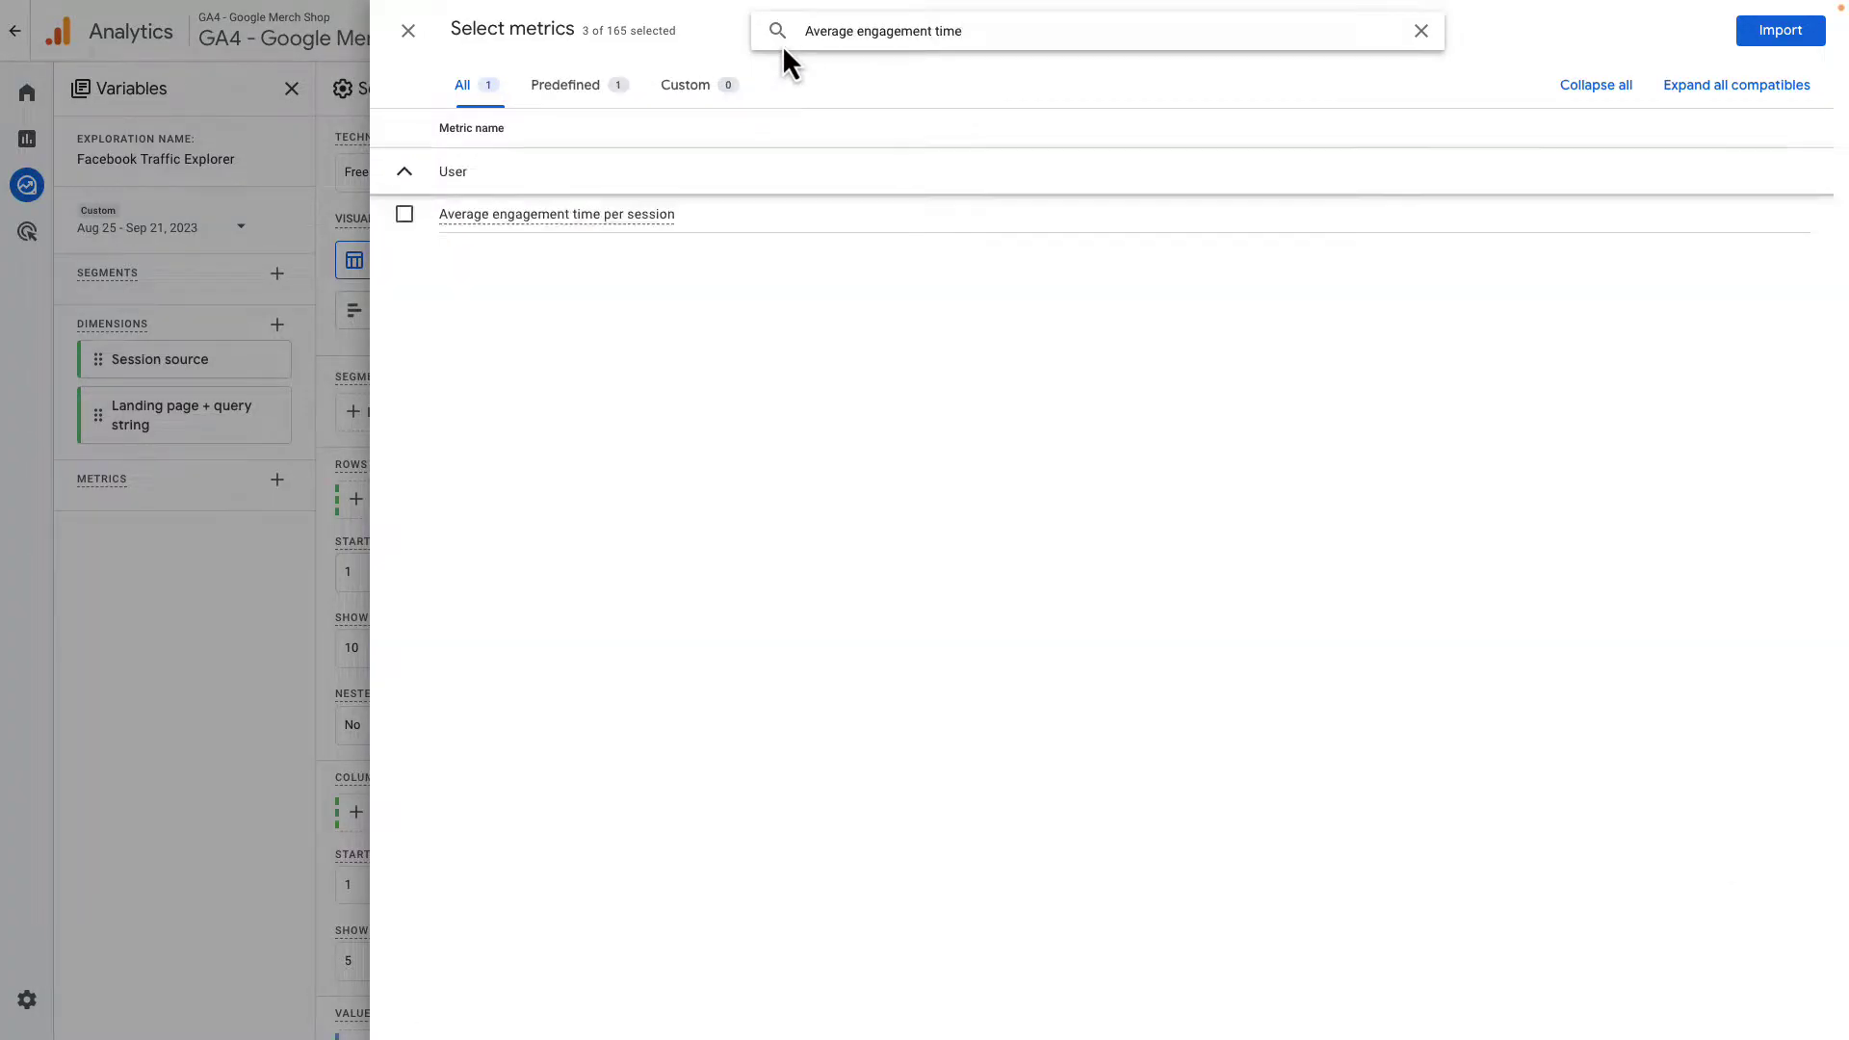
left_click(404, 214)
Step: Tick Conversions and Total revenue, then import all six metrics
left_click_drag(977, 39, 789, 37)
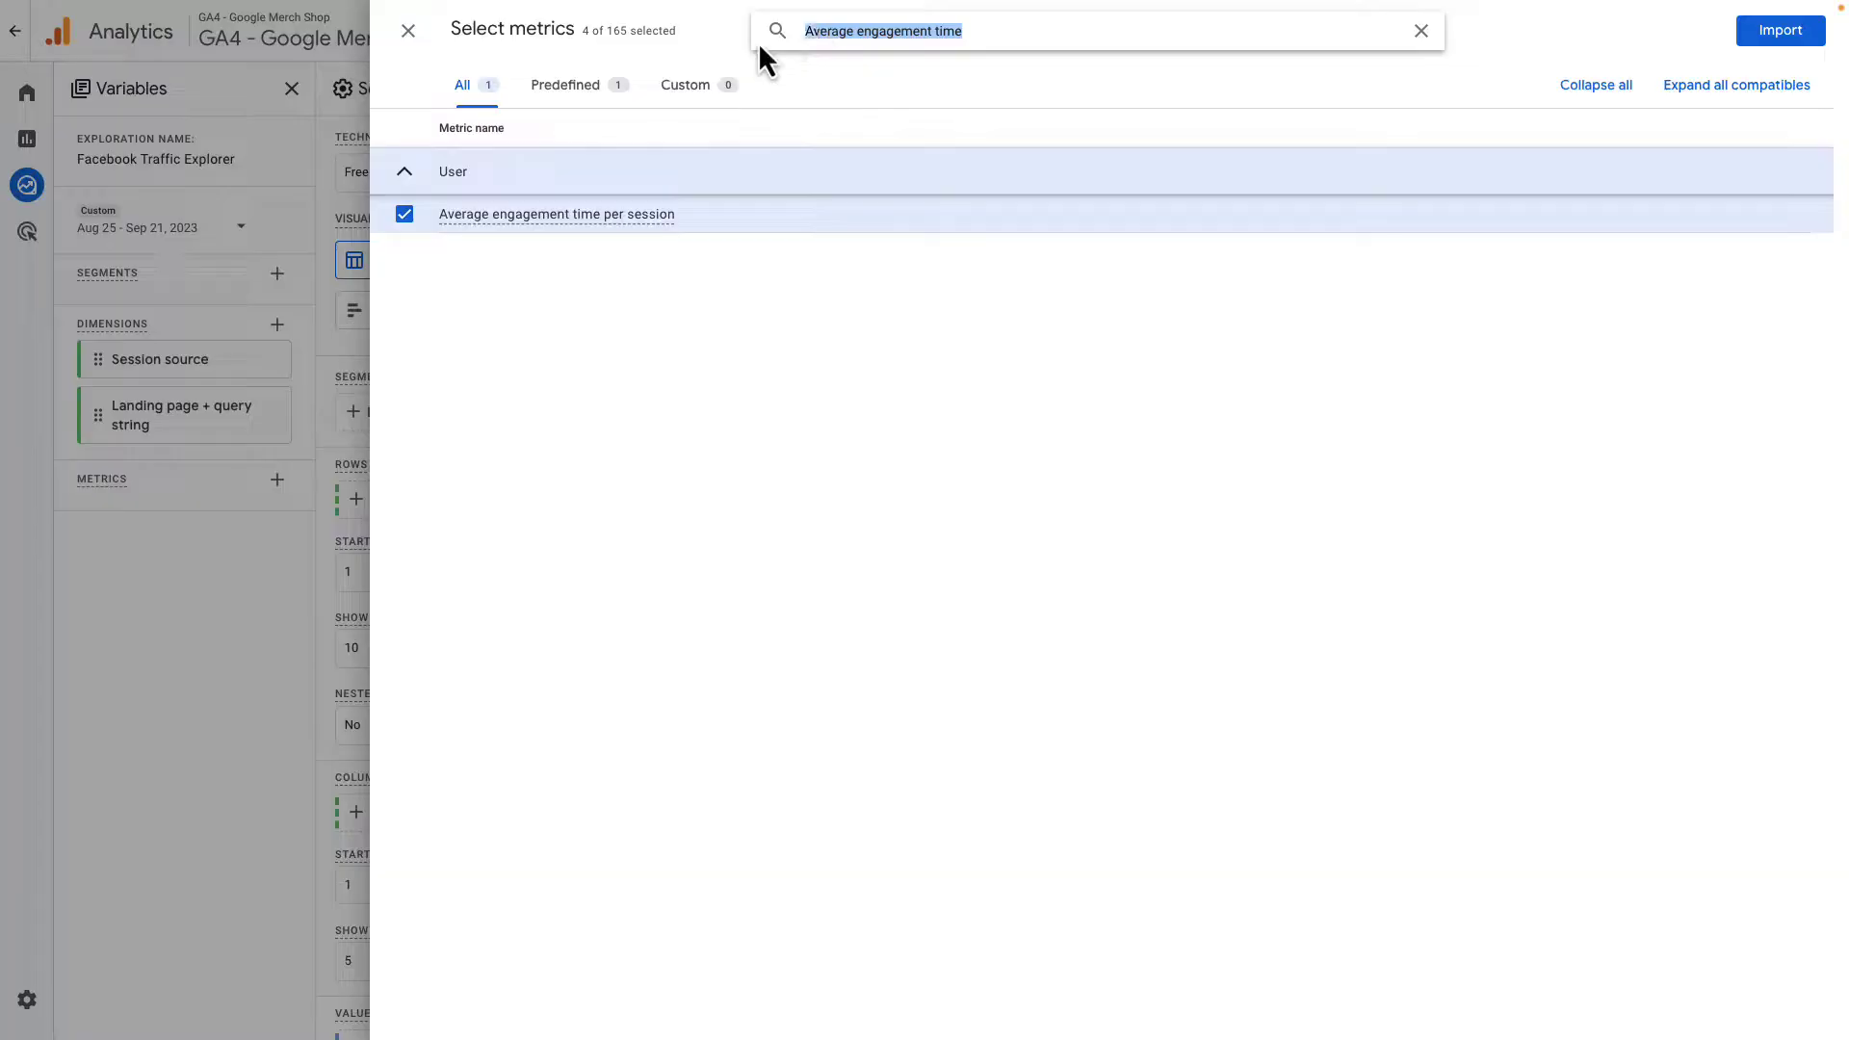
key("BackSpace")
type("Conversions")
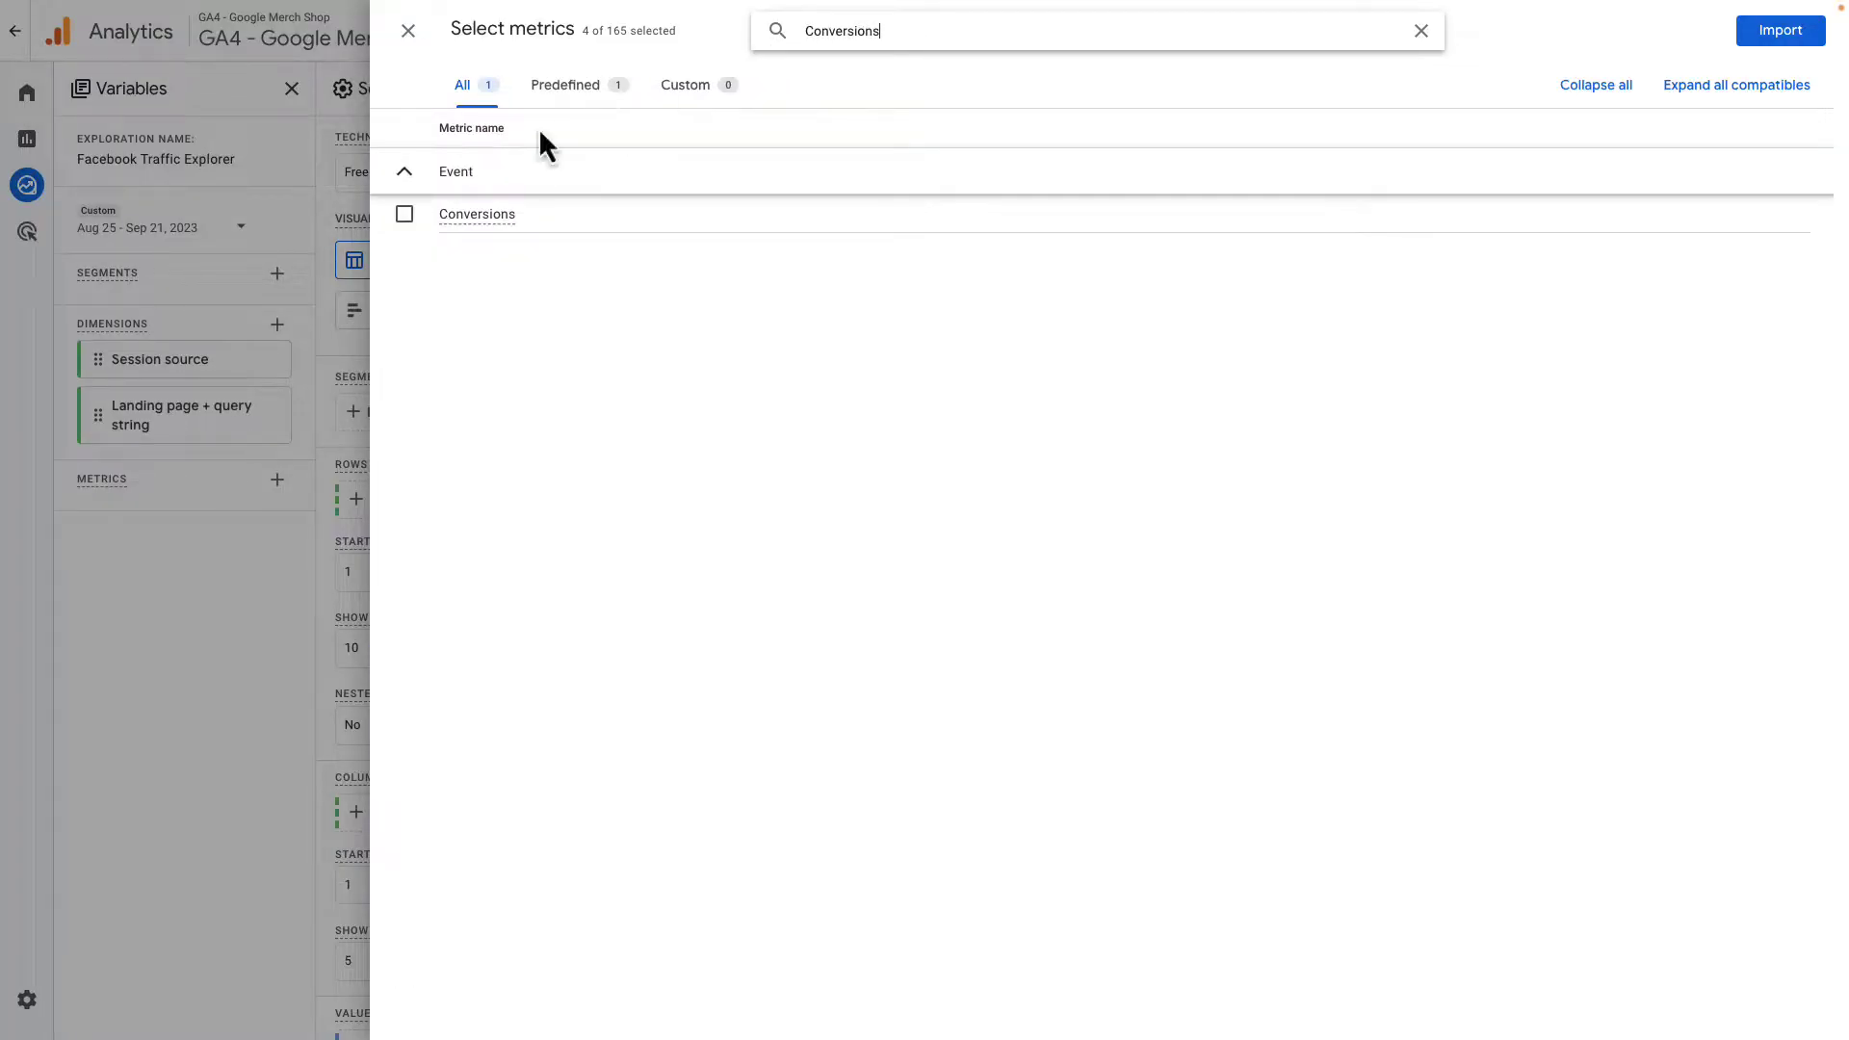
left_click(405, 211)
left_click(764, 37)
key("ctrl+a")
key("BackSpace")
type("Revenue")
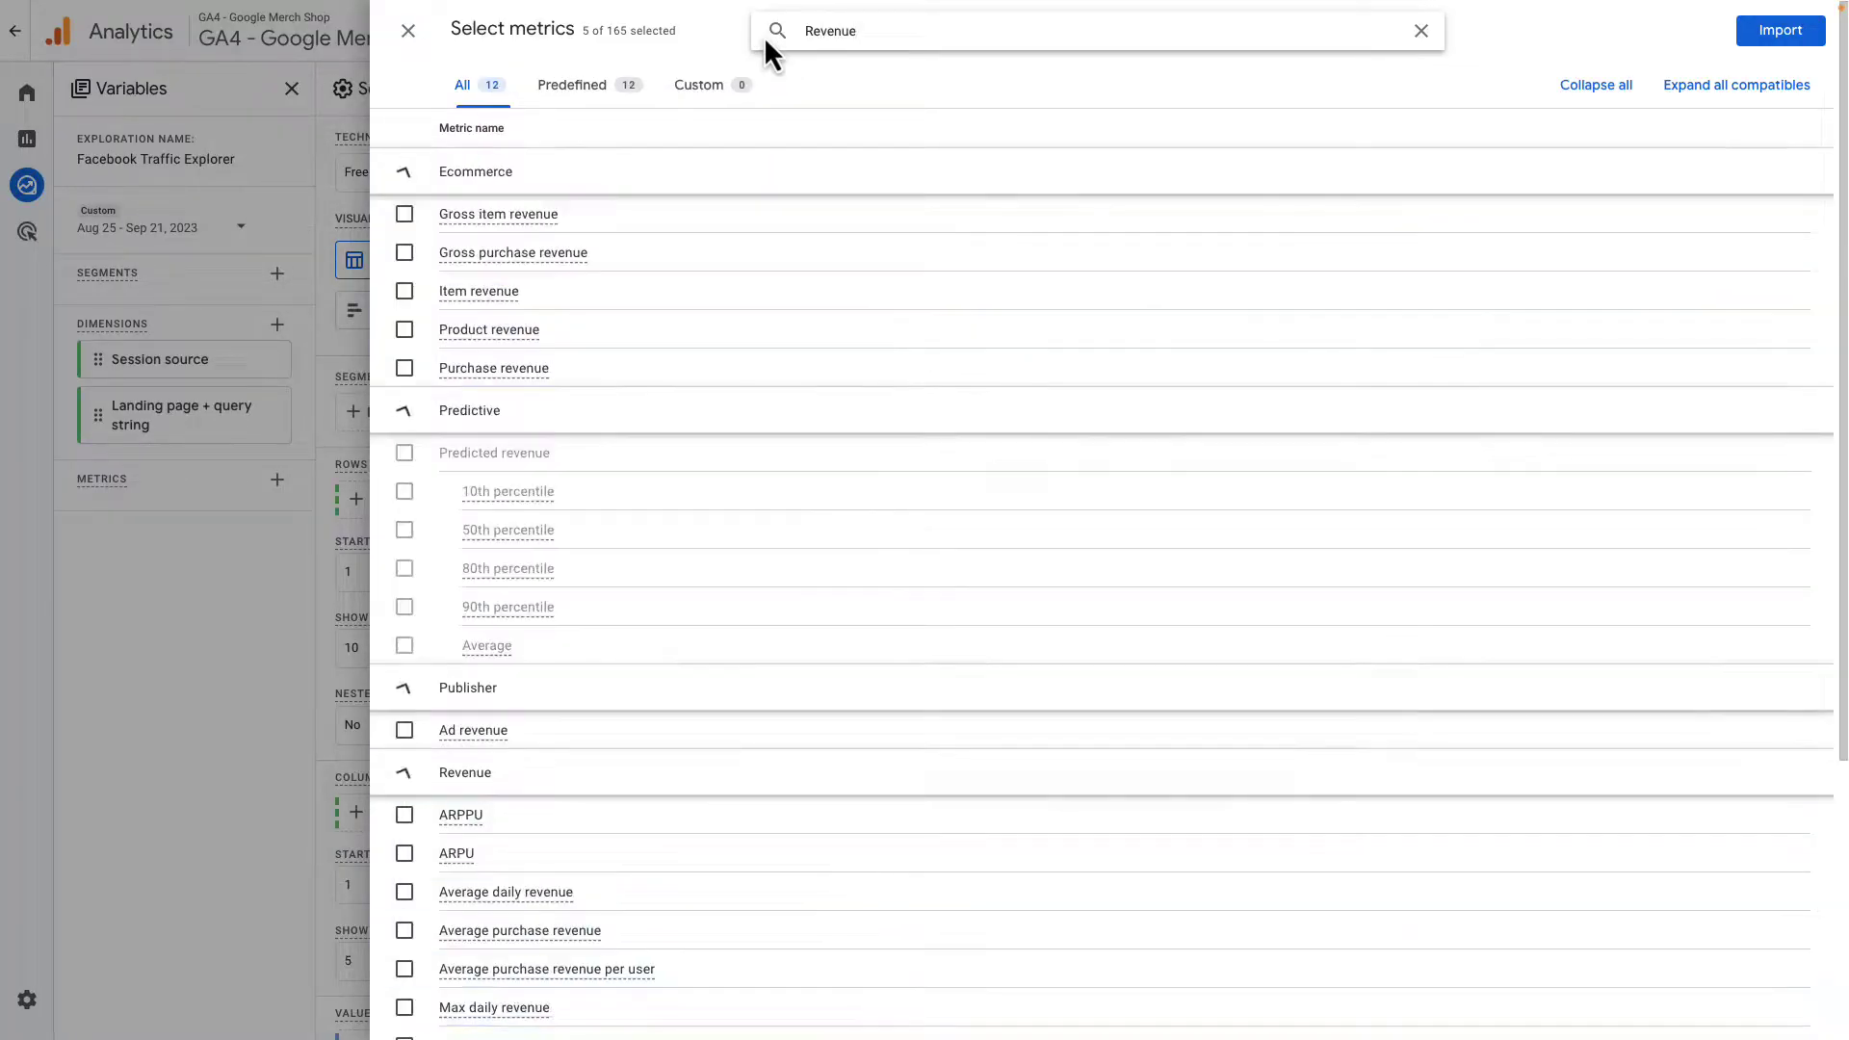
scroll(593, 355, "down", 4)
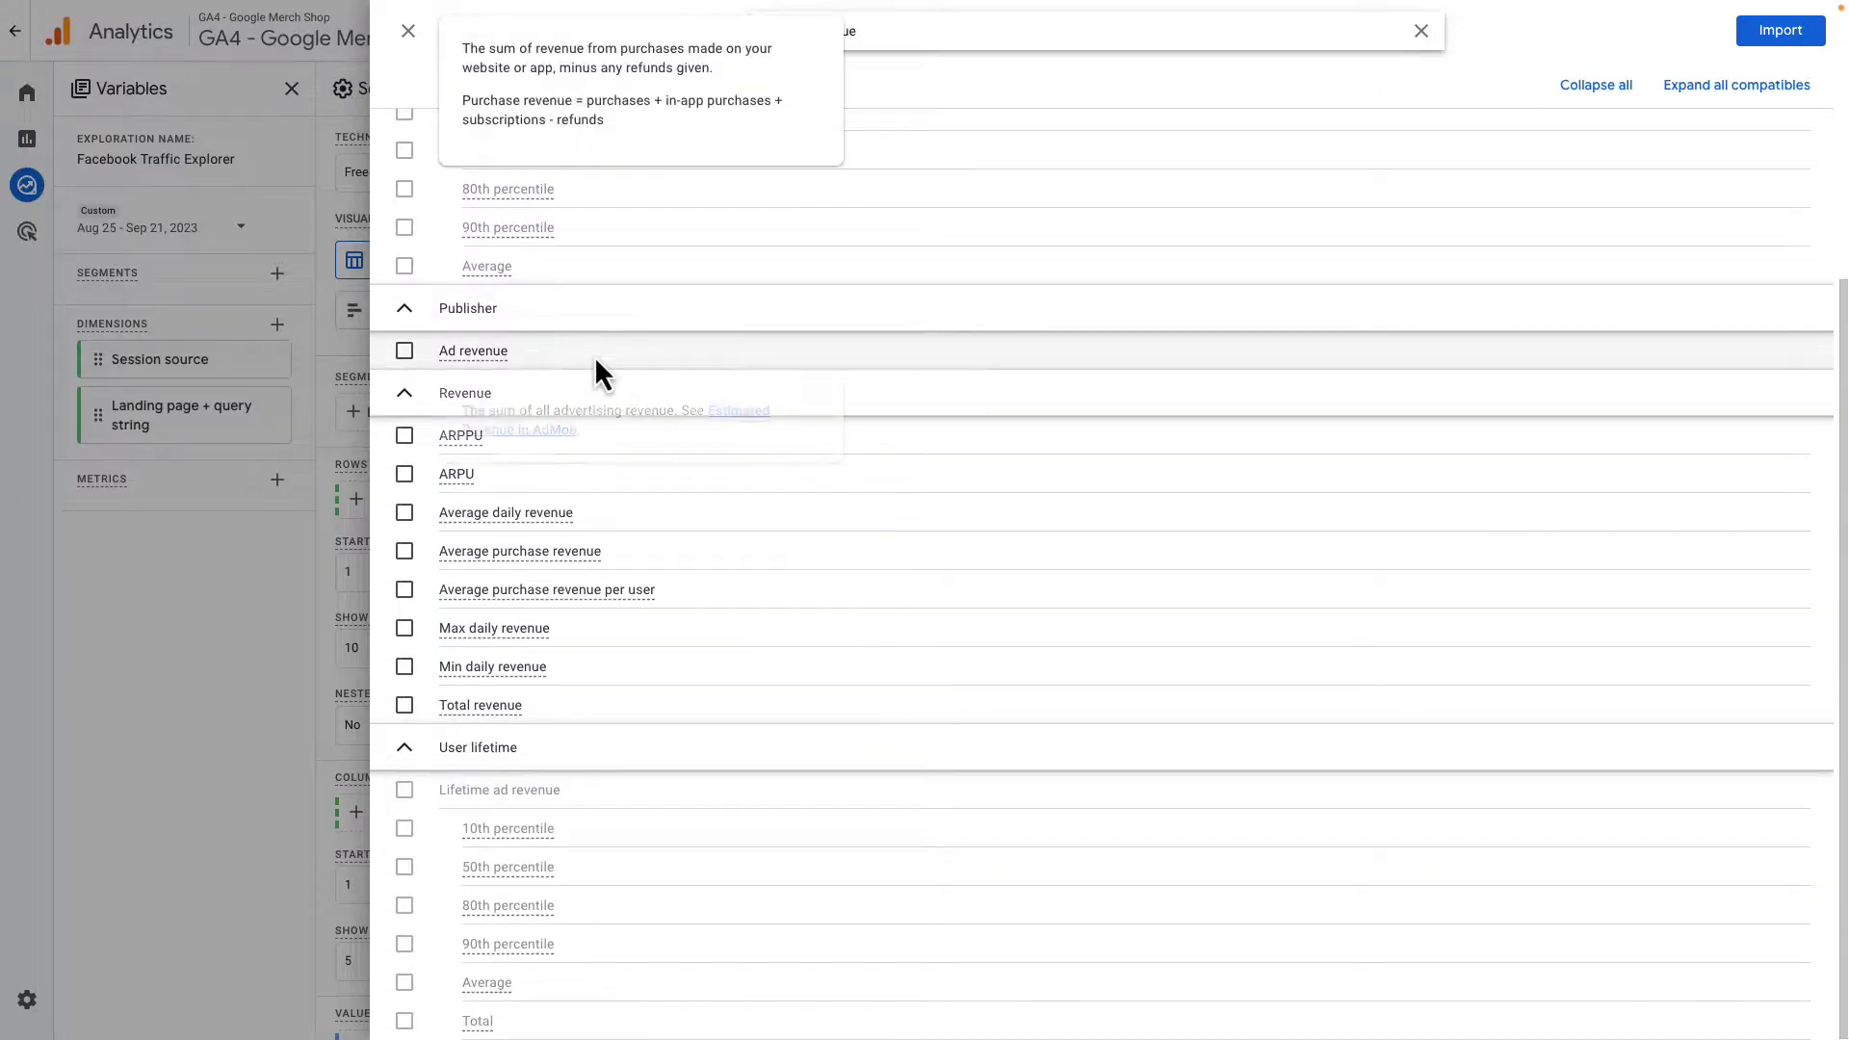
left_click(404, 707)
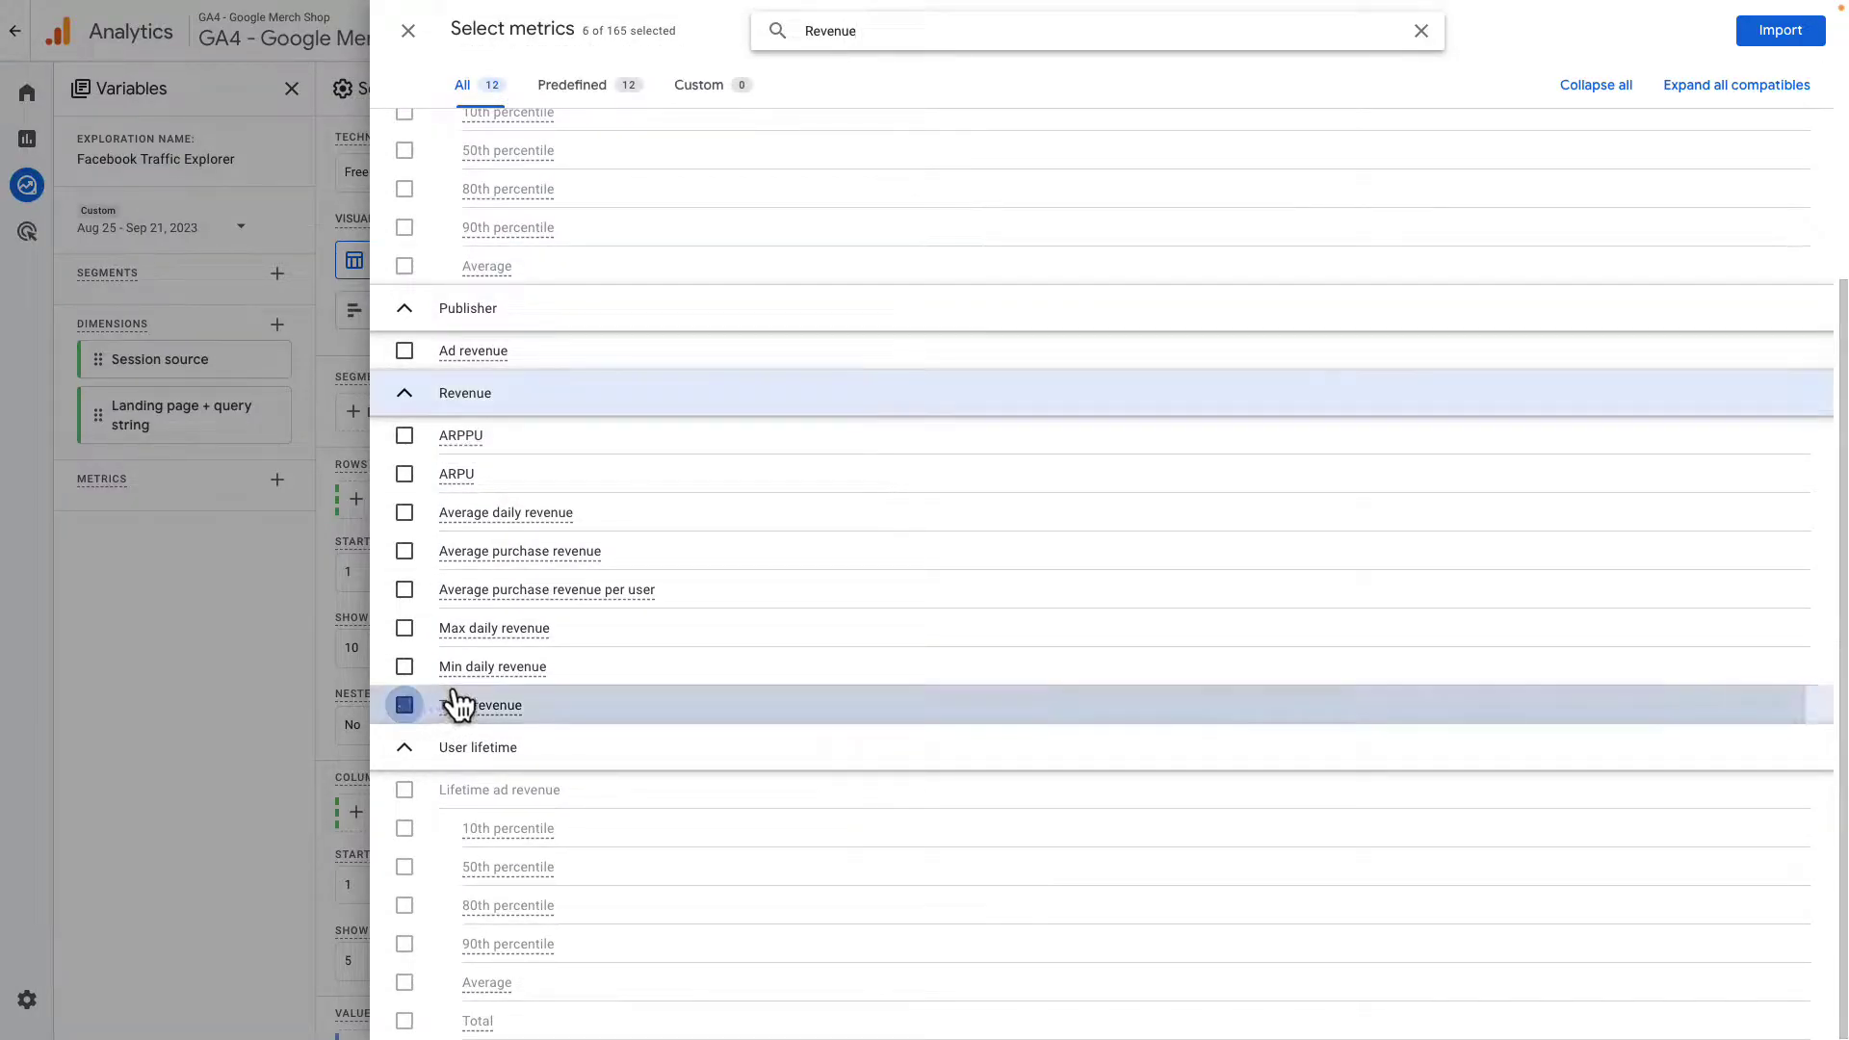
left_click(1777, 43)
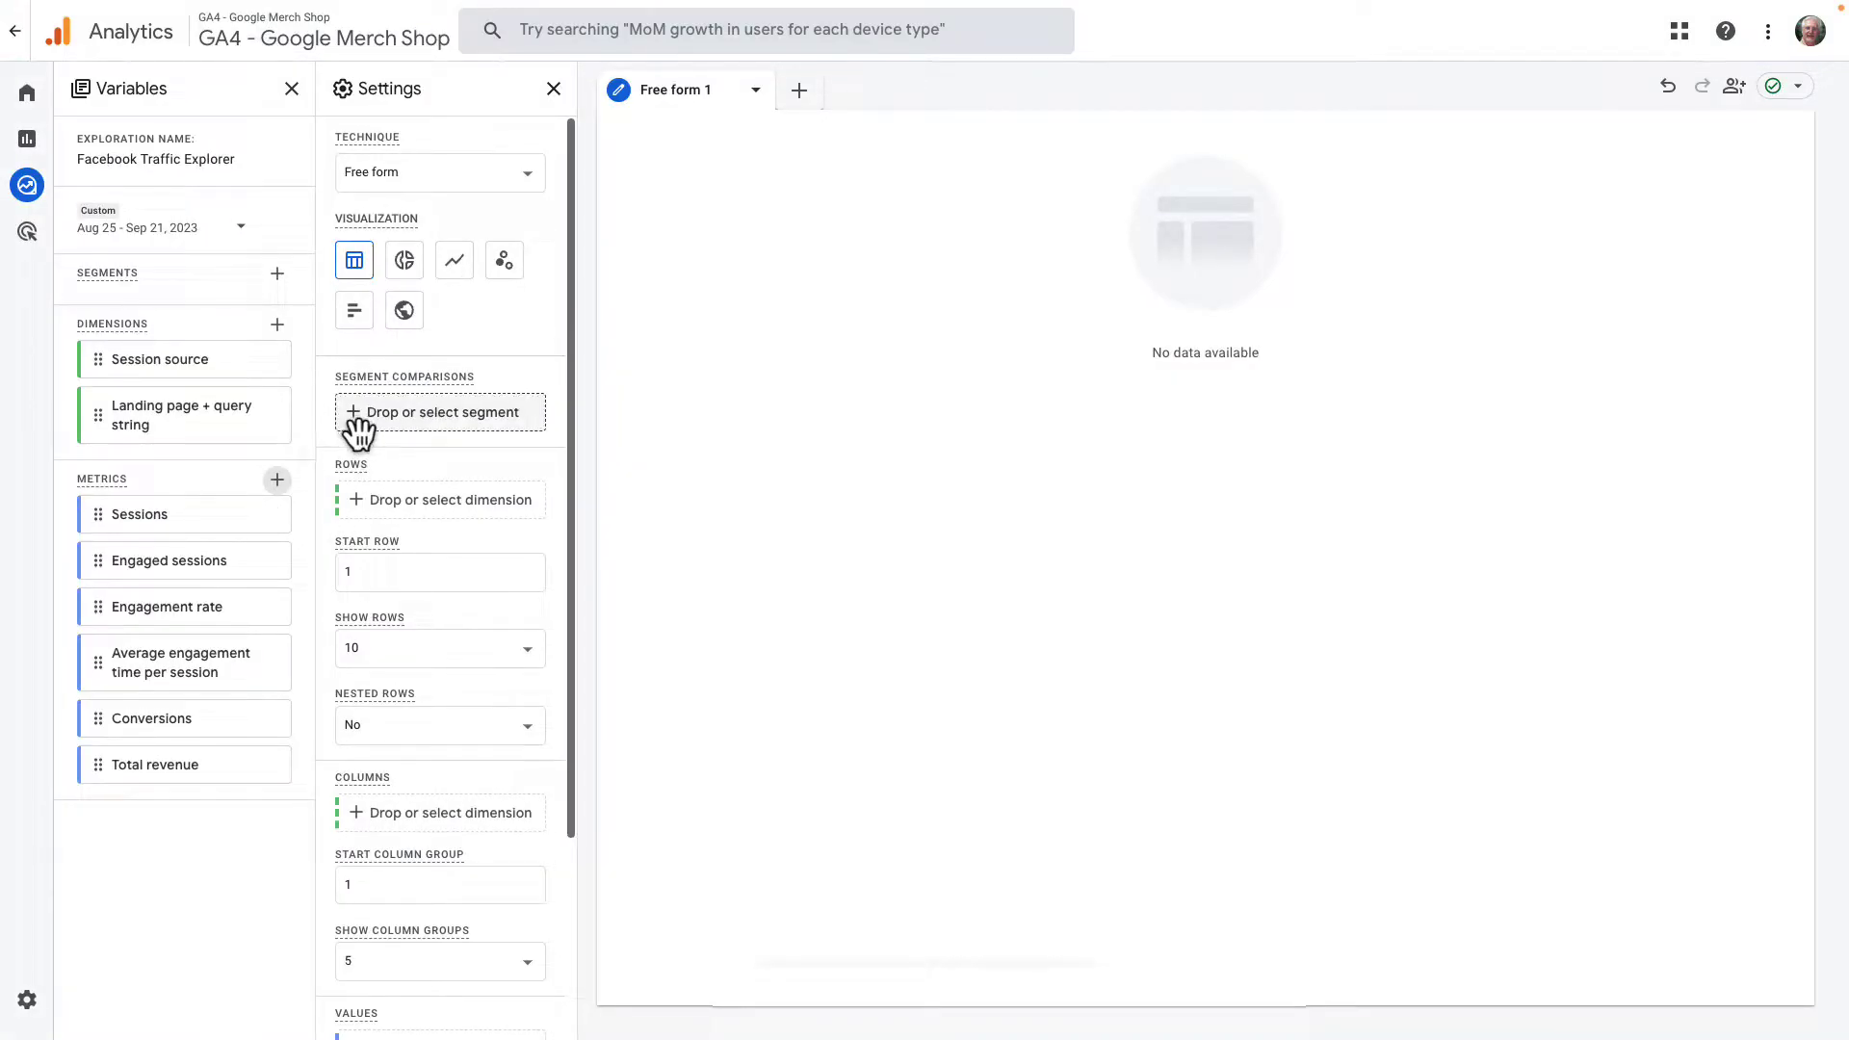
Step: Add Session source and Landing page + query string as rows, keeping Show rows at 10
left_click(381, 500)
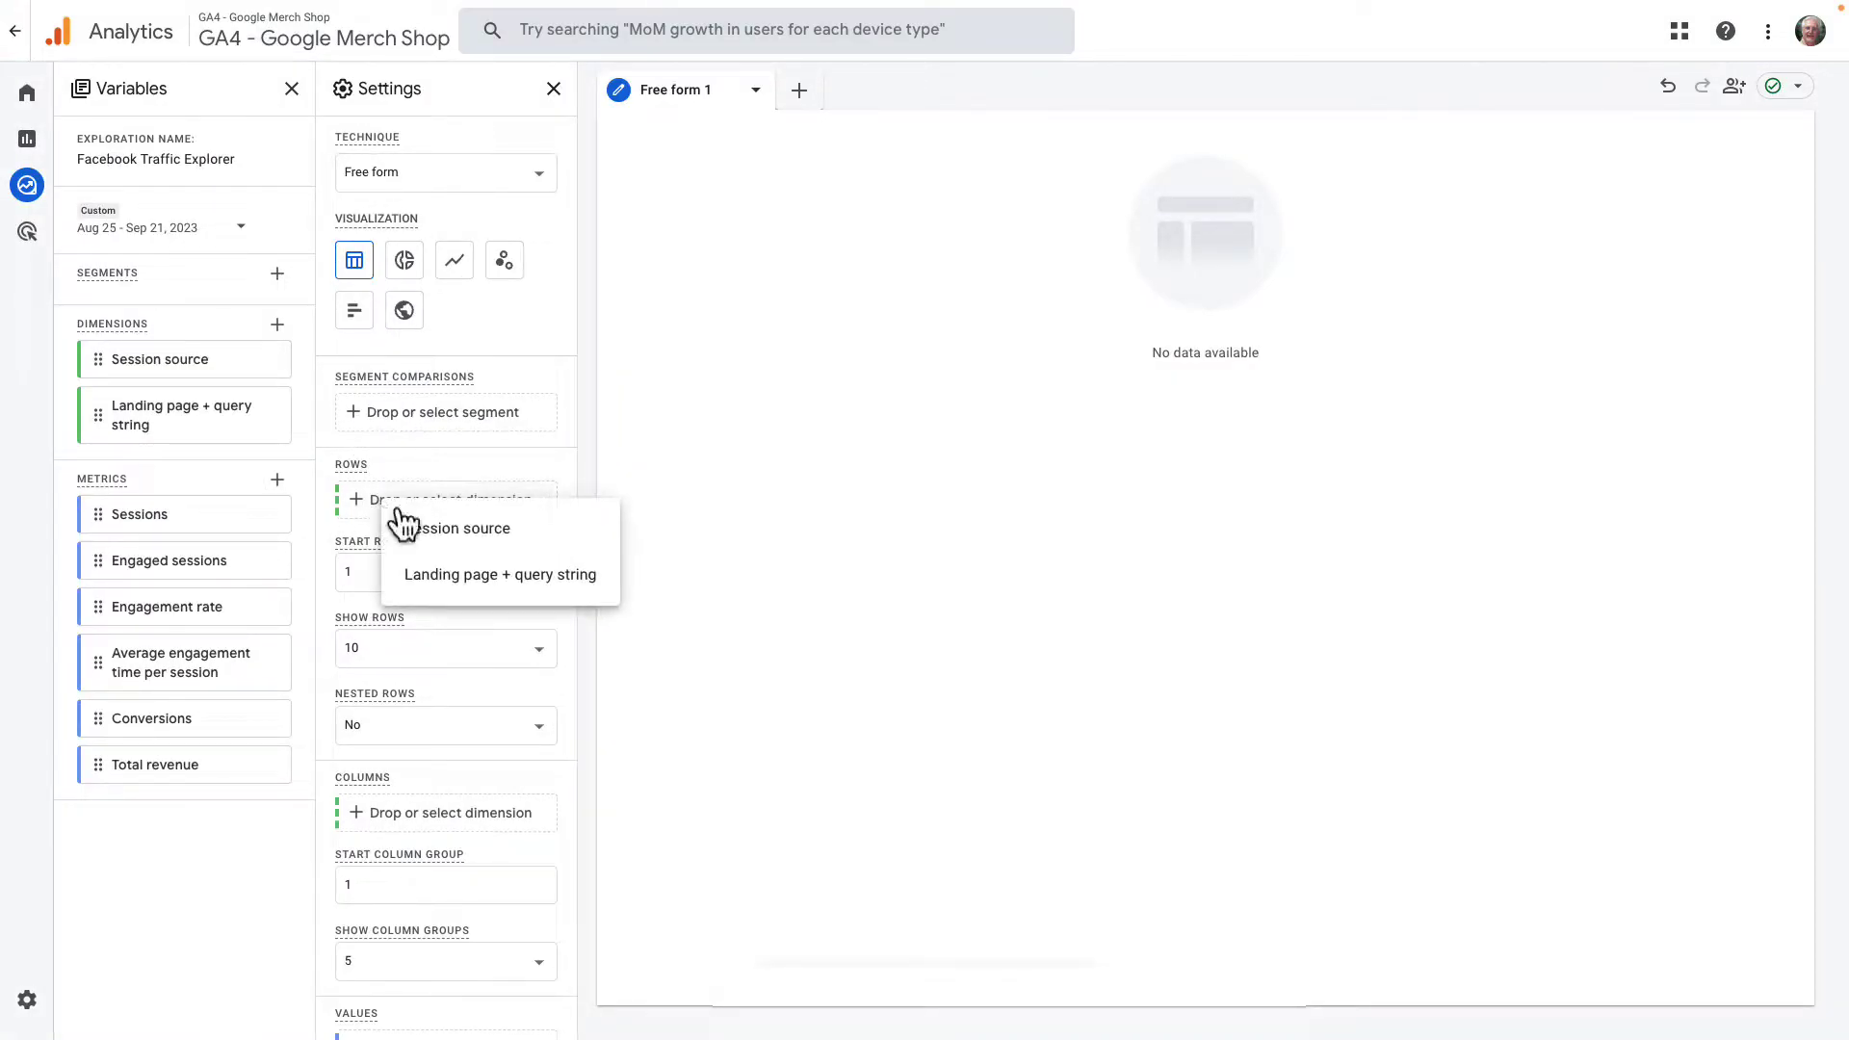
left_click(412, 526)
left_click(414, 554)
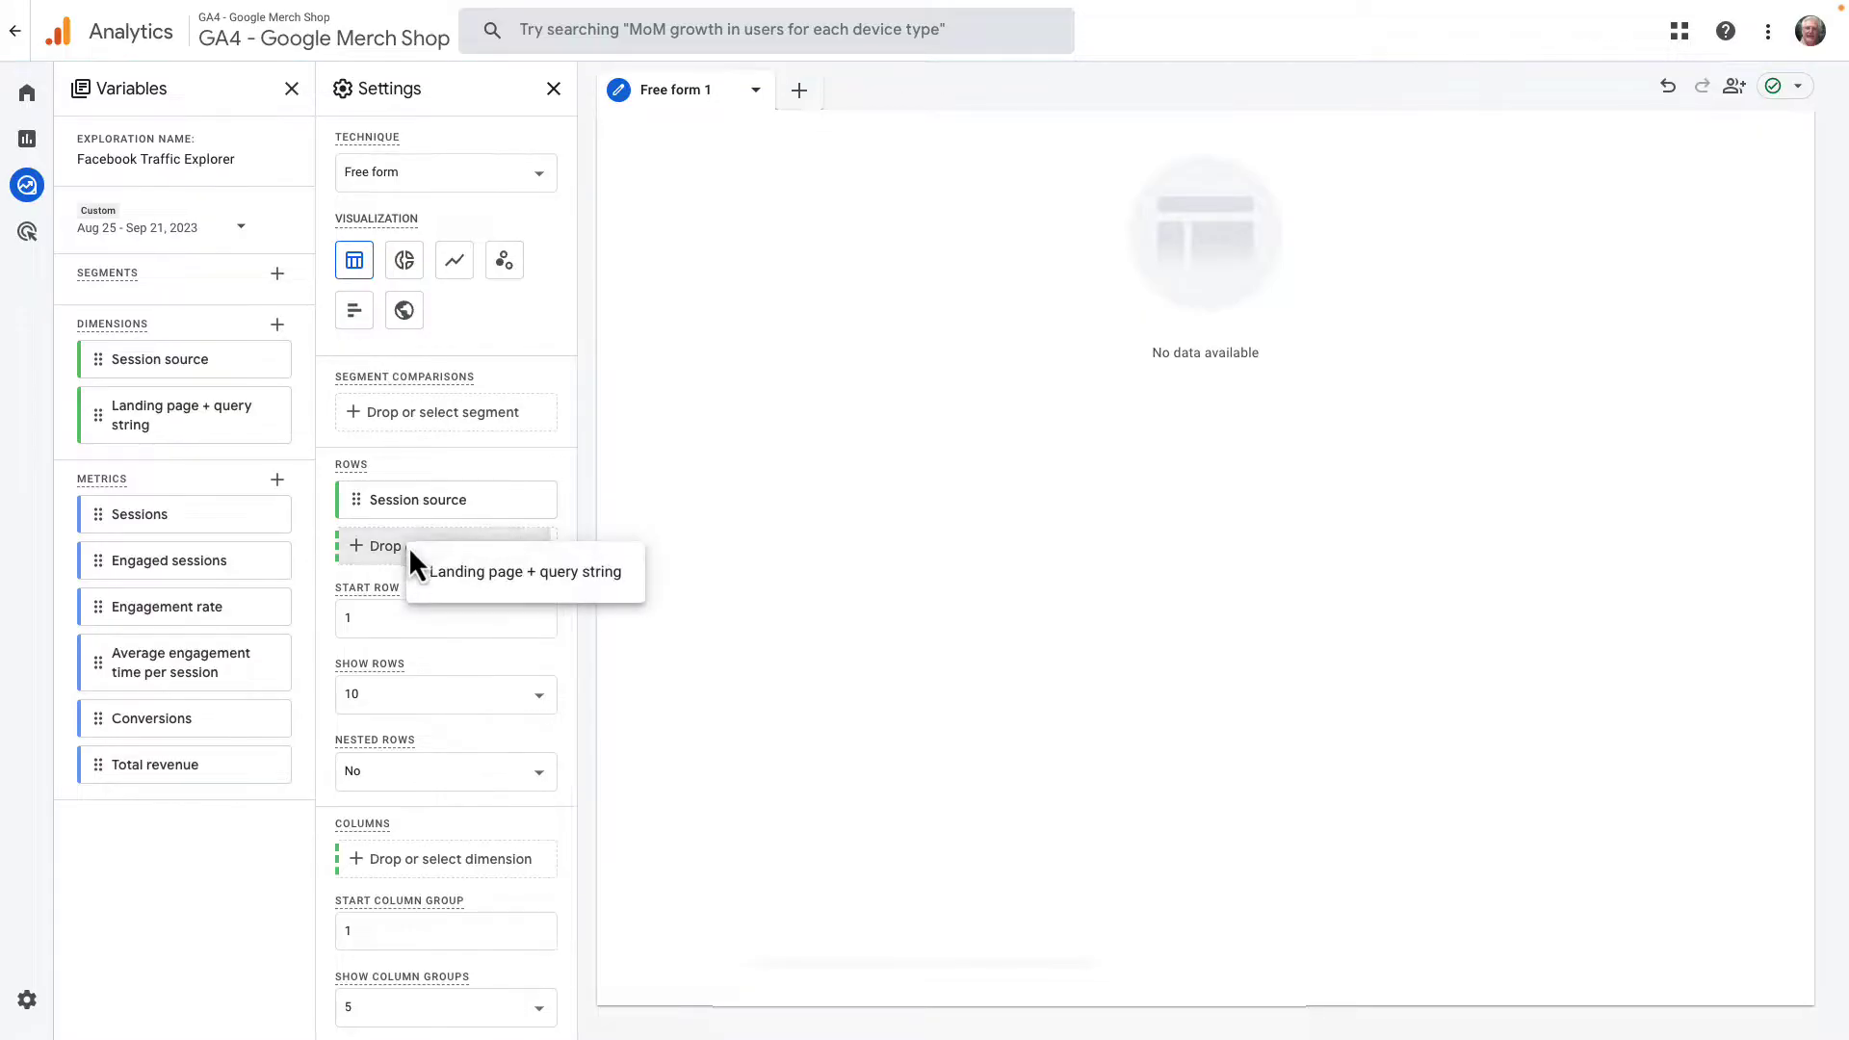
left_click(446, 578)
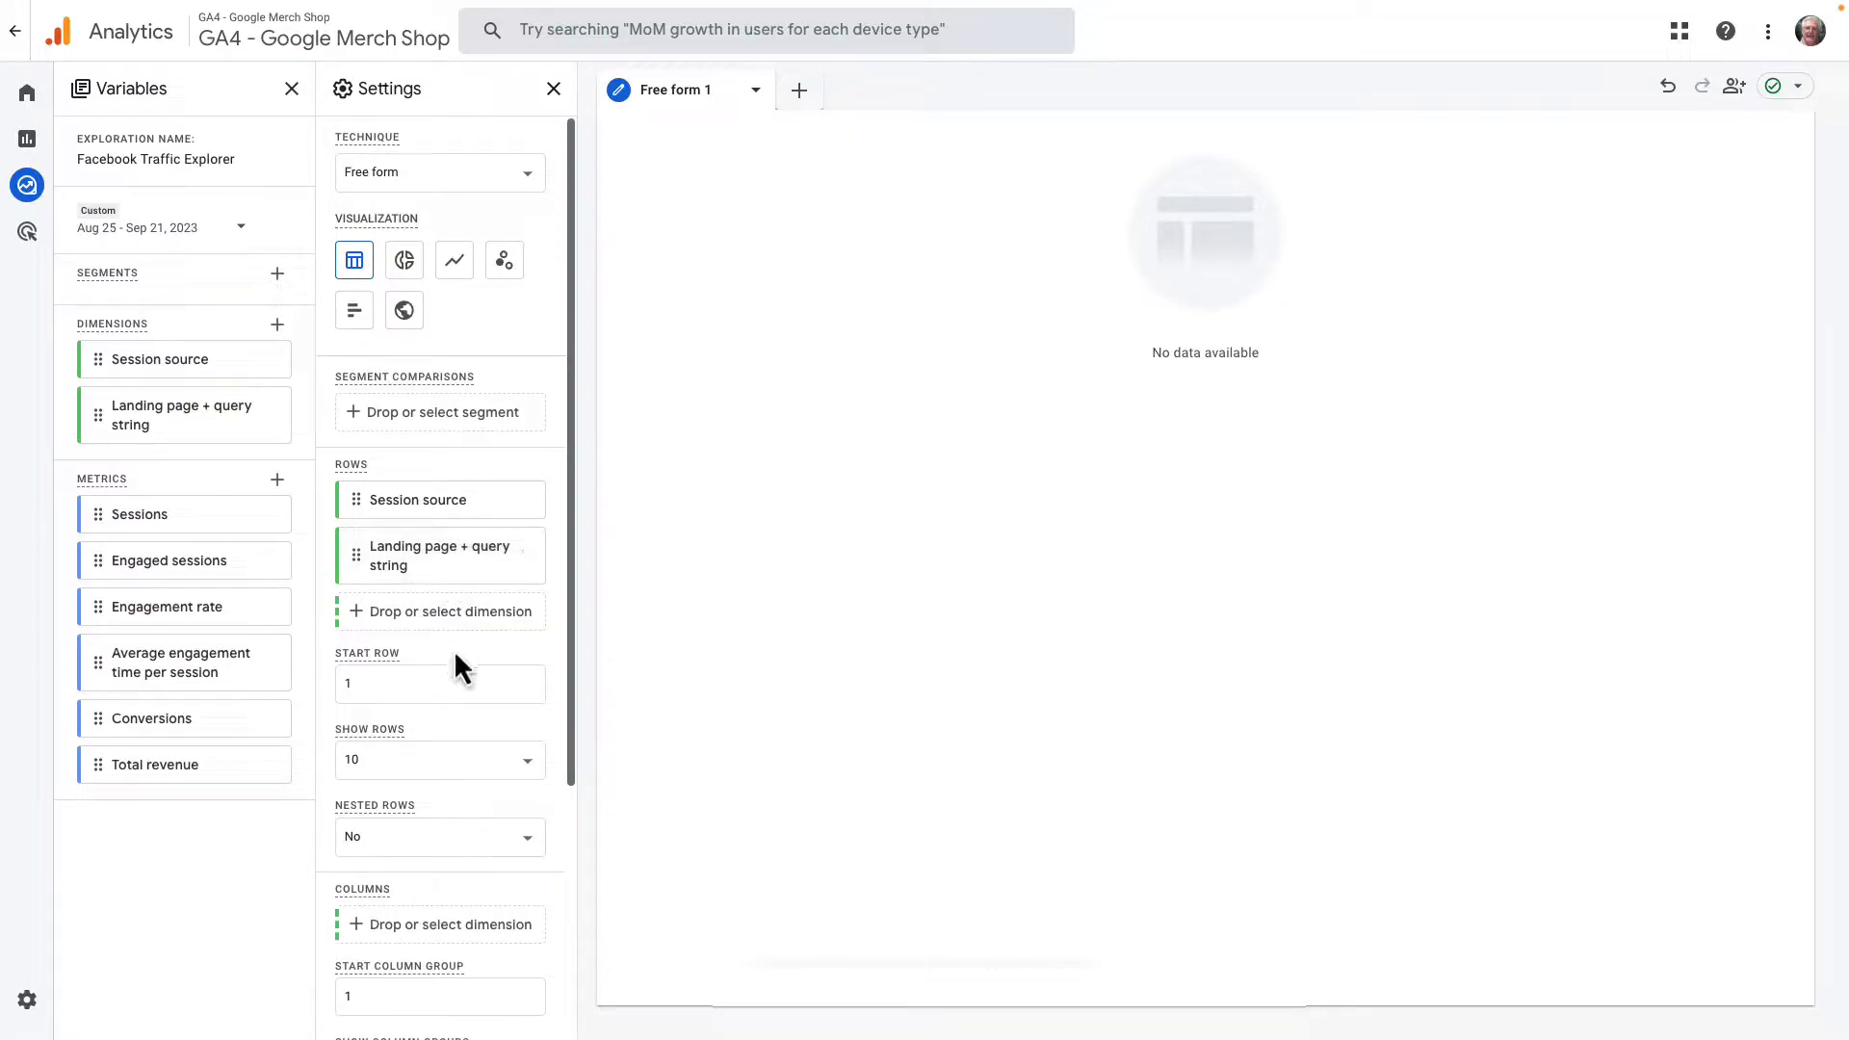
left_click(479, 775)
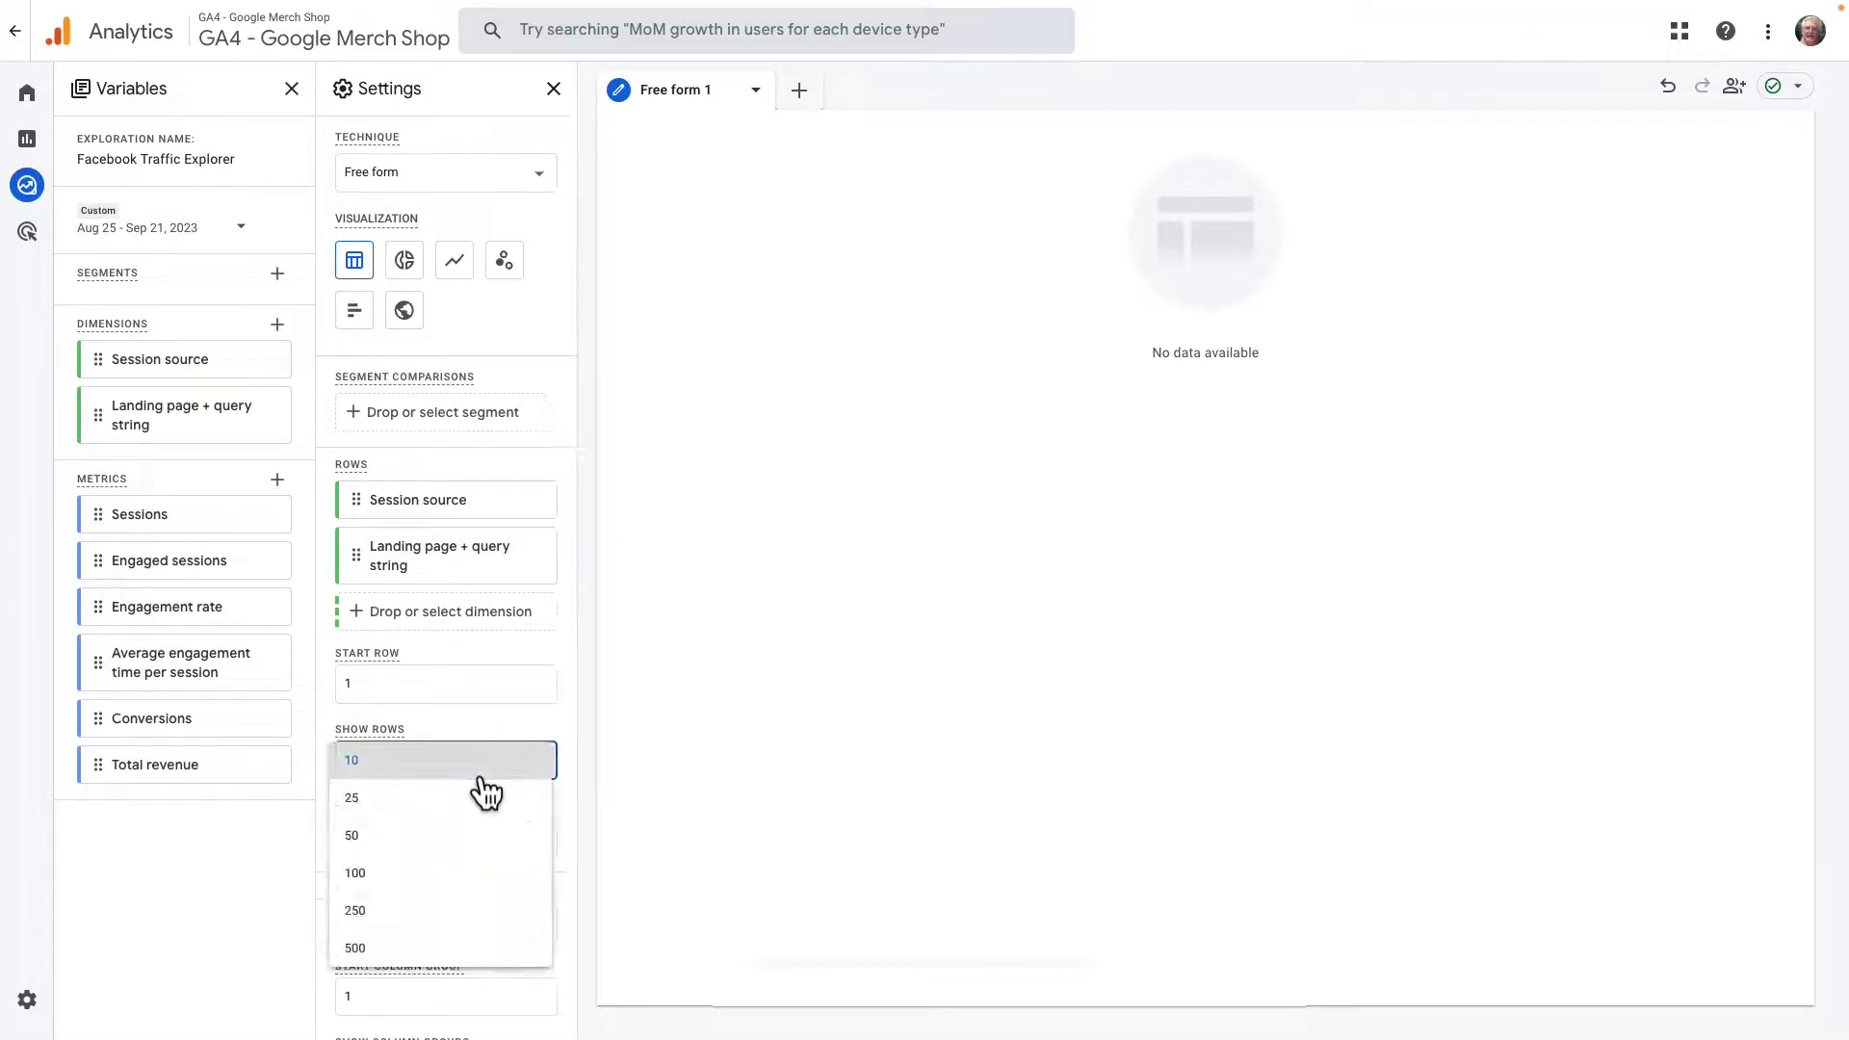
left_click(481, 776)
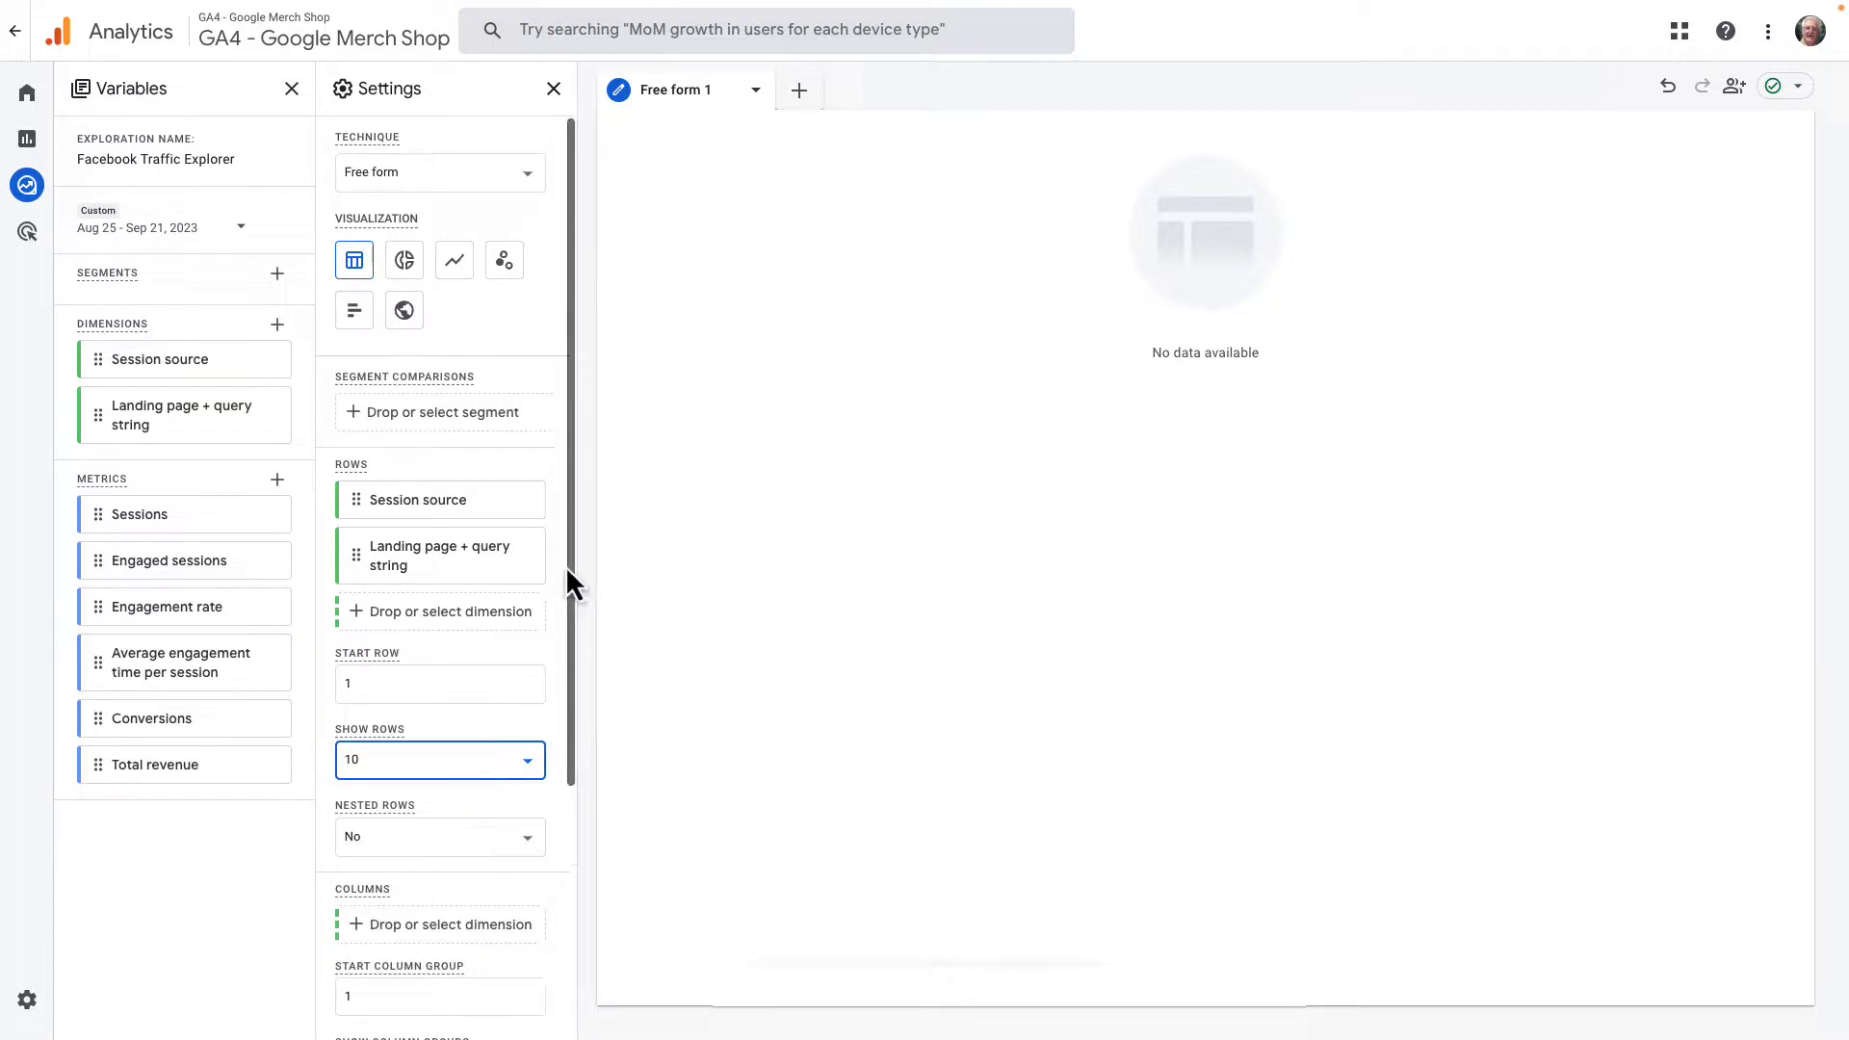
left_click_drag(569, 581, 575, 843)
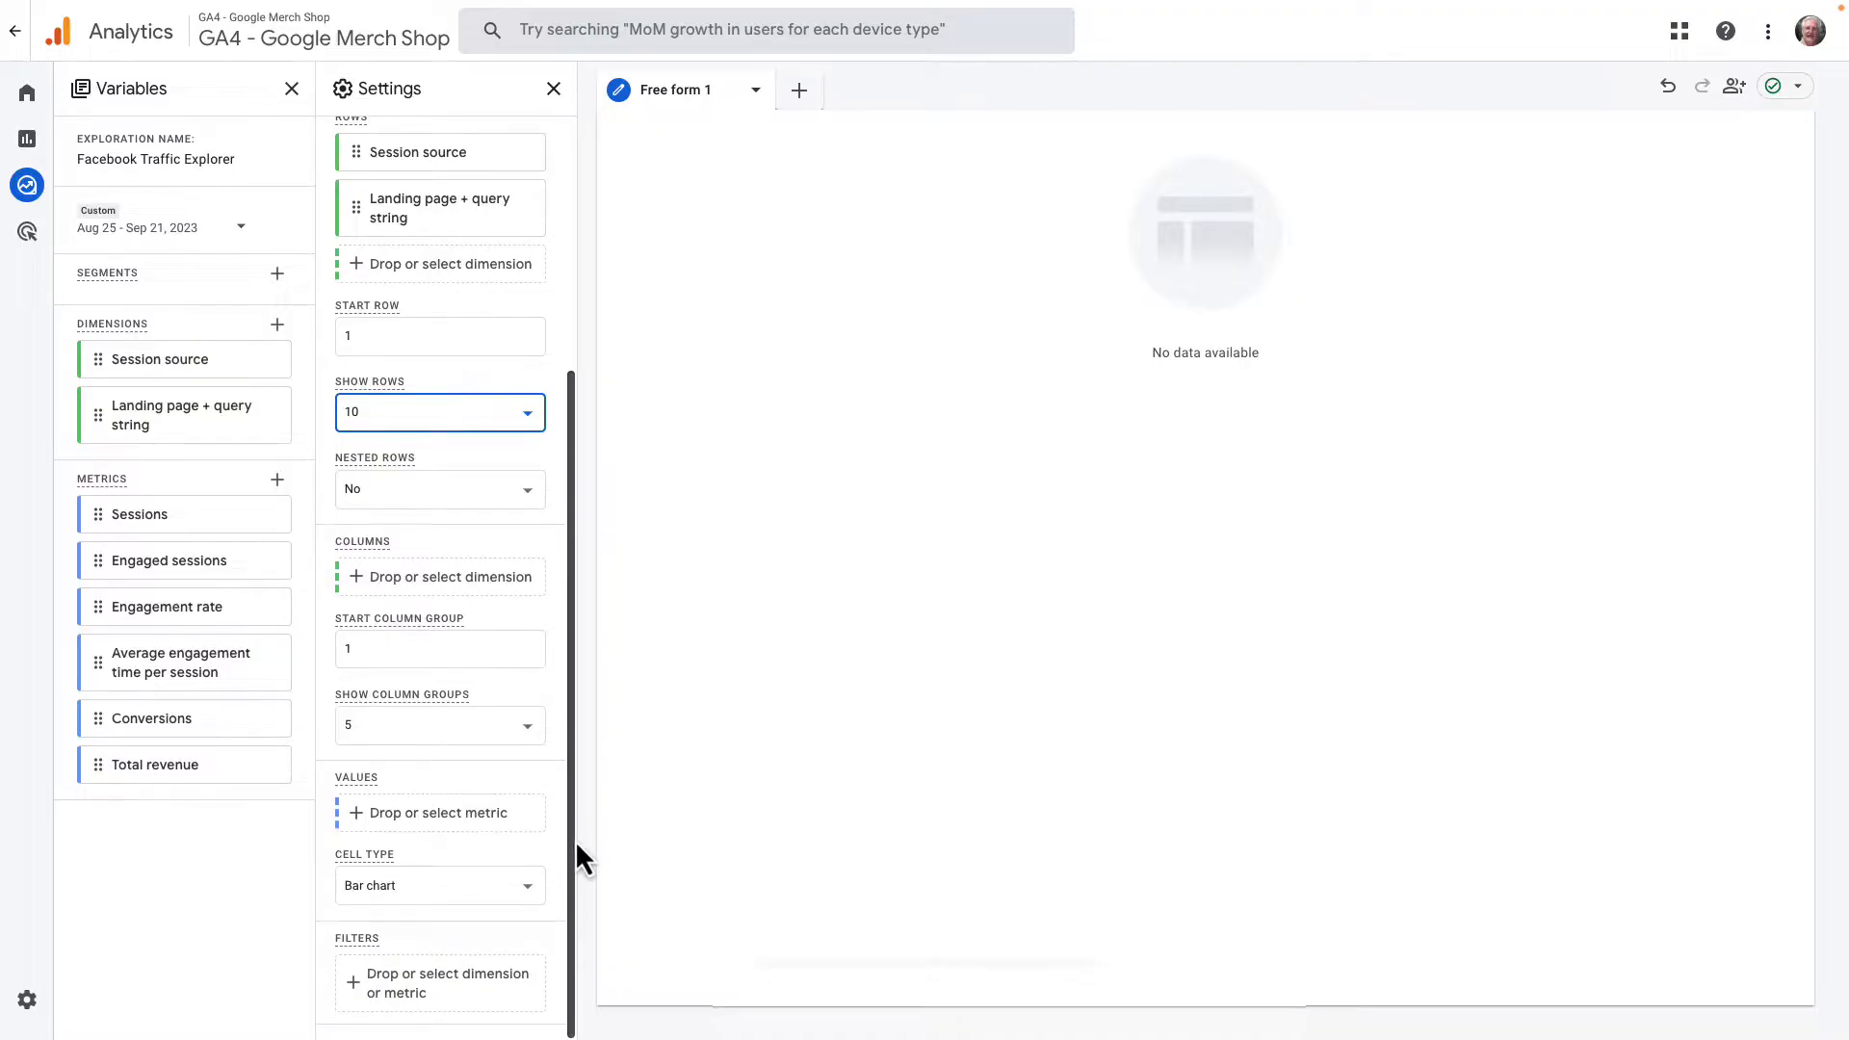
Step: Add Sessions, Engagement rate, Engaged sessions and Average engagement time per session as values
left_click(435, 813)
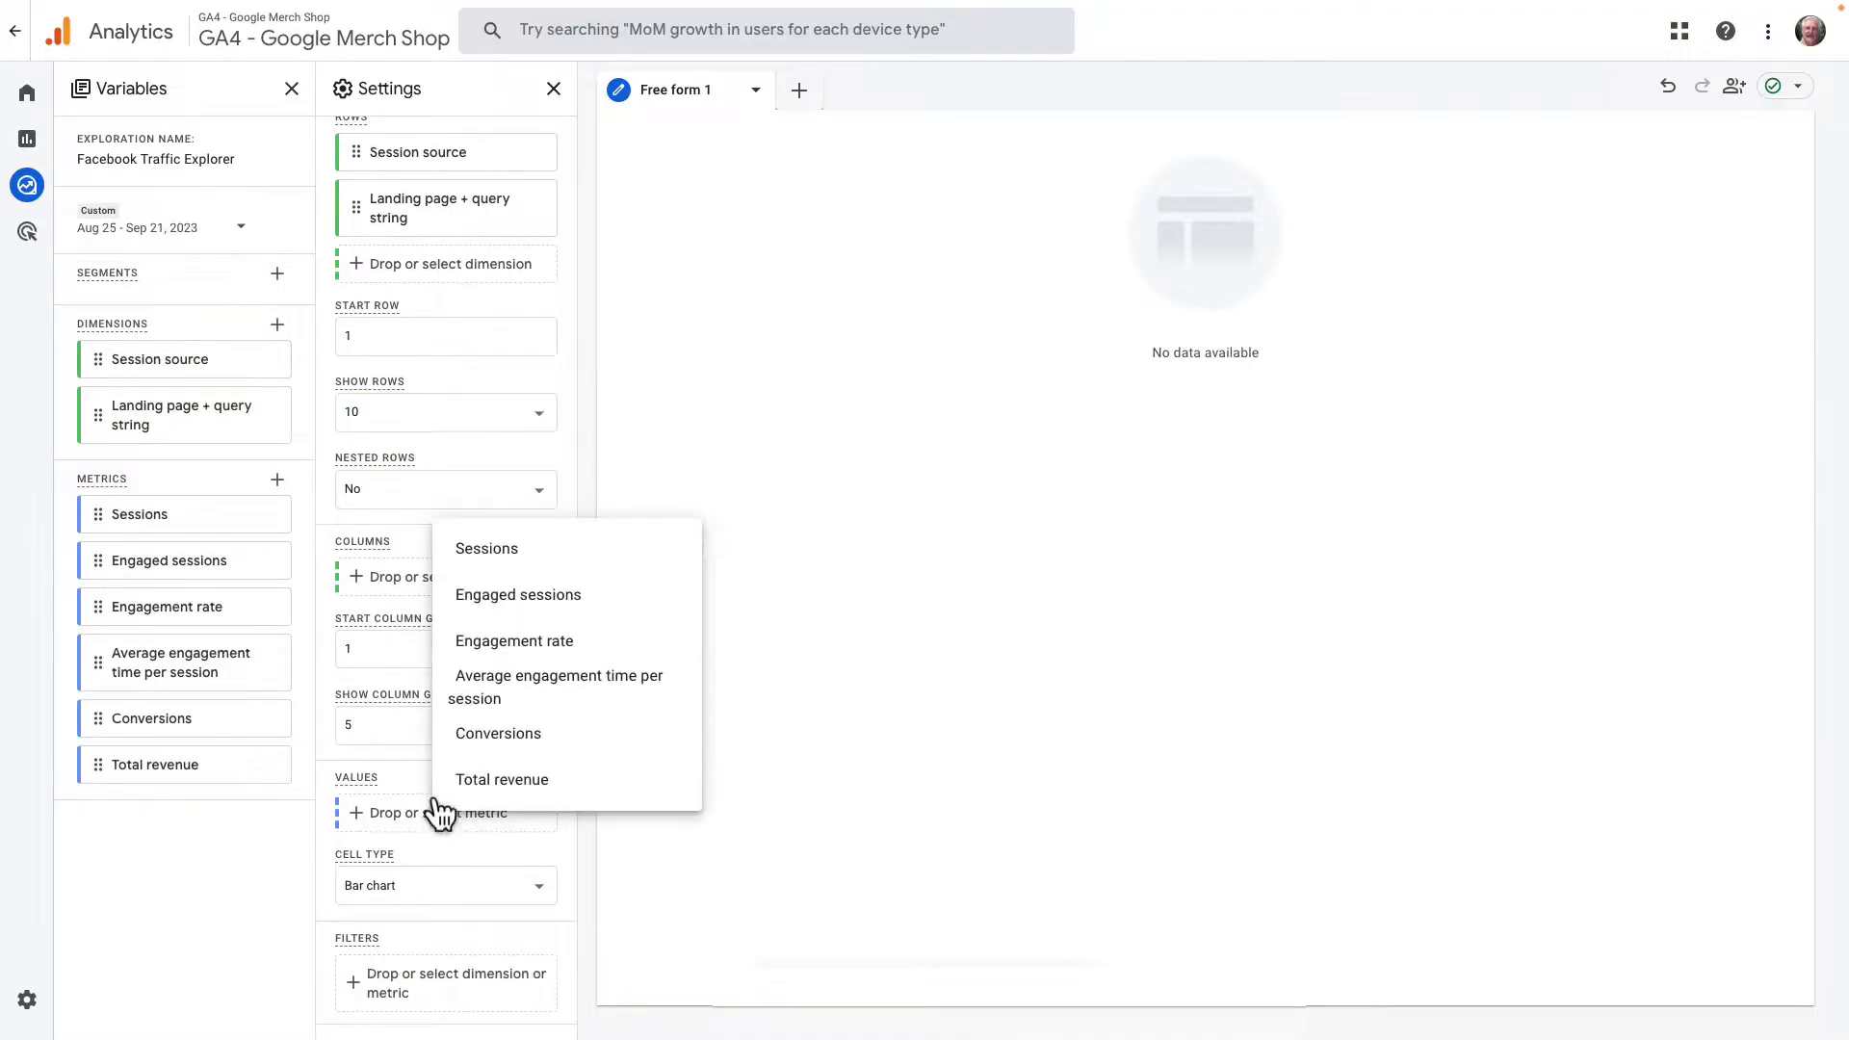
left_click(486, 548)
left_click(462, 857)
left_click(500, 700)
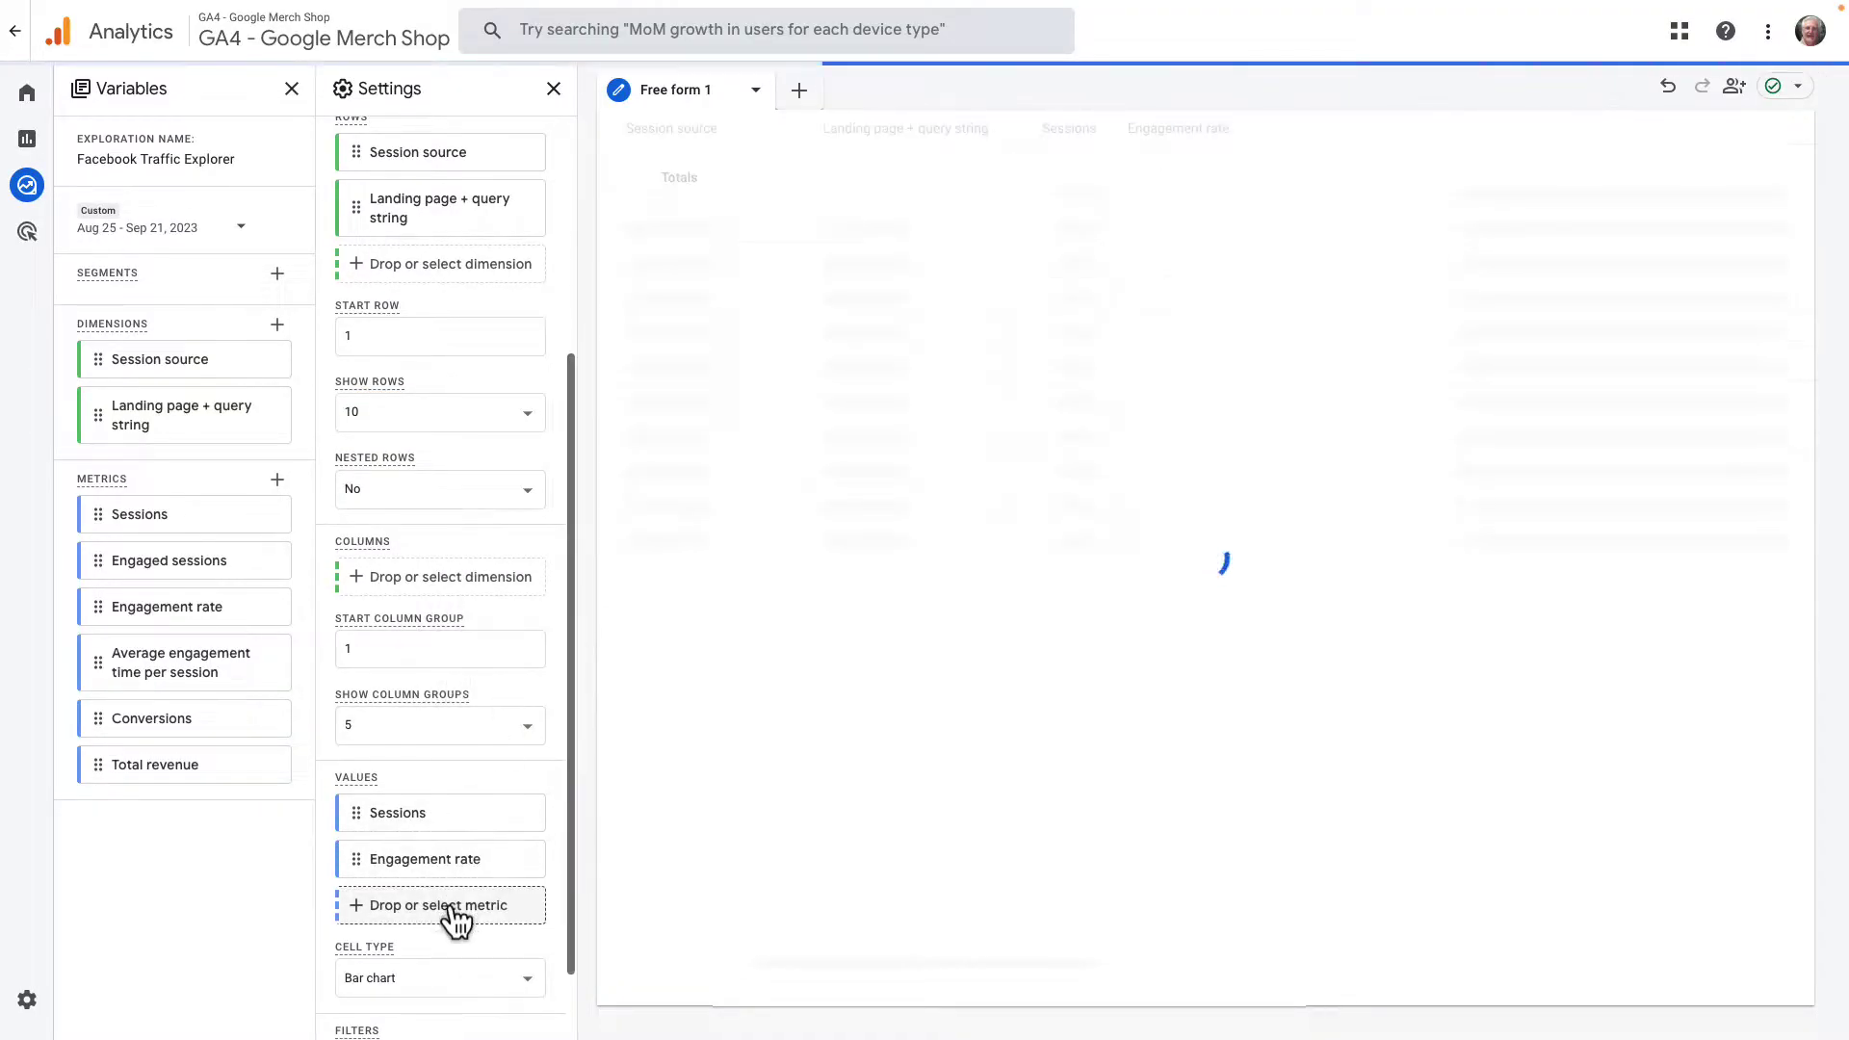
left_click(454, 905)
left_click(501, 734)
left_click(452, 949)
left_click(486, 807)
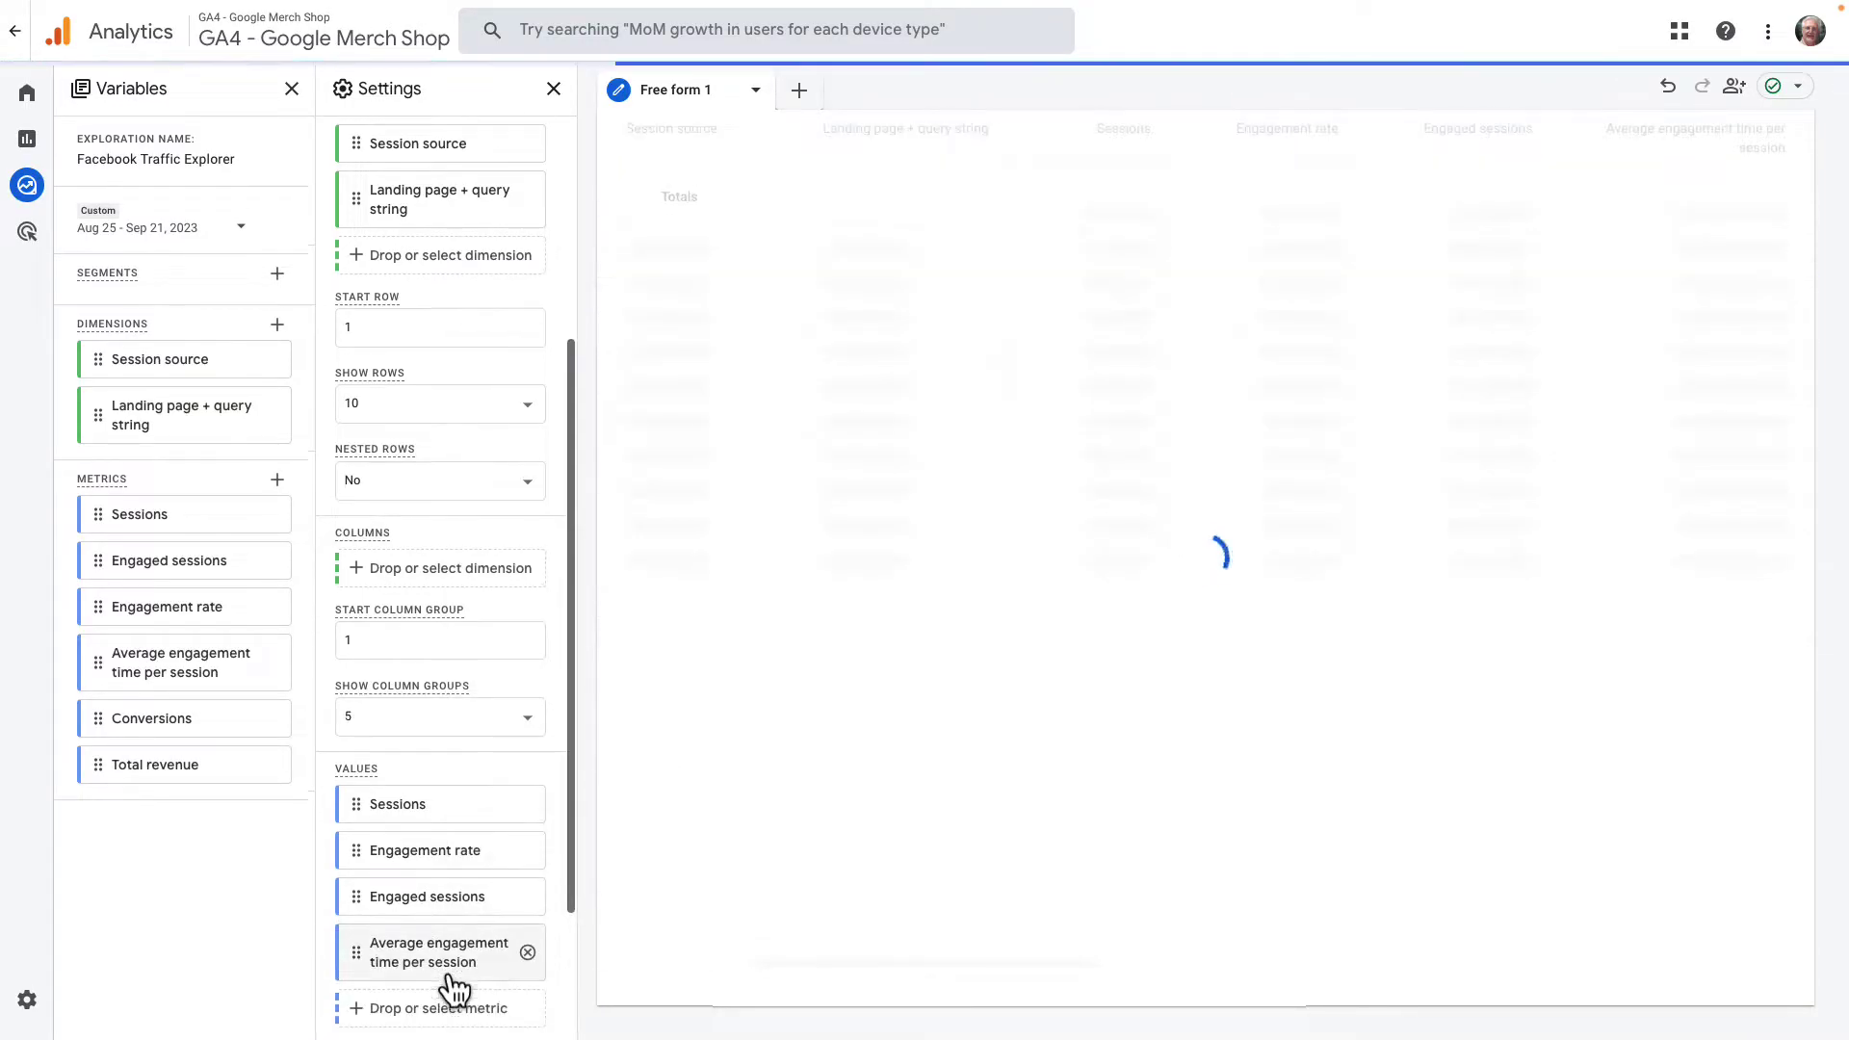
Step: Add Conversions and Total revenue as values and start a Session source filter
scroll(446, 963, "down", 2)
left_click(424, 812)
left_click(447, 840)
left_click(445, 853)
left_click(487, 887)
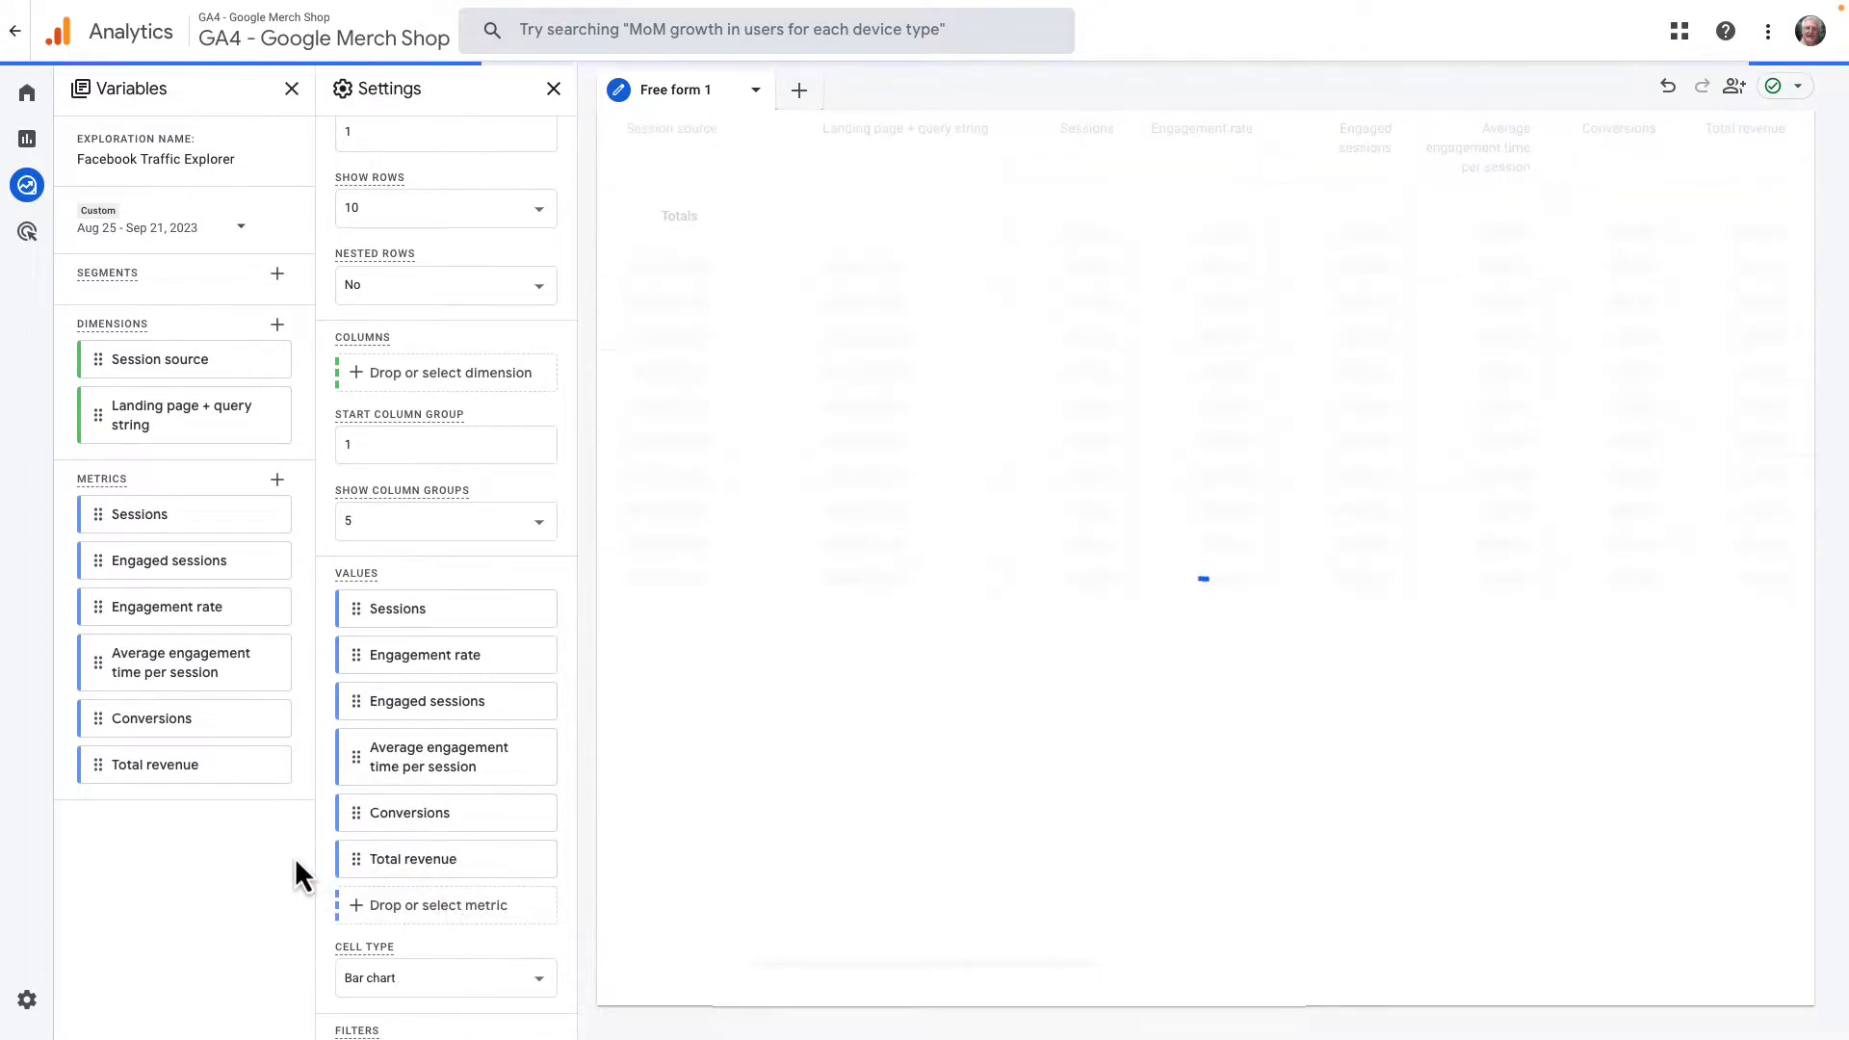
scroll(404, 953, "down", 1)
left_click(404, 975)
left_click(464, 563)
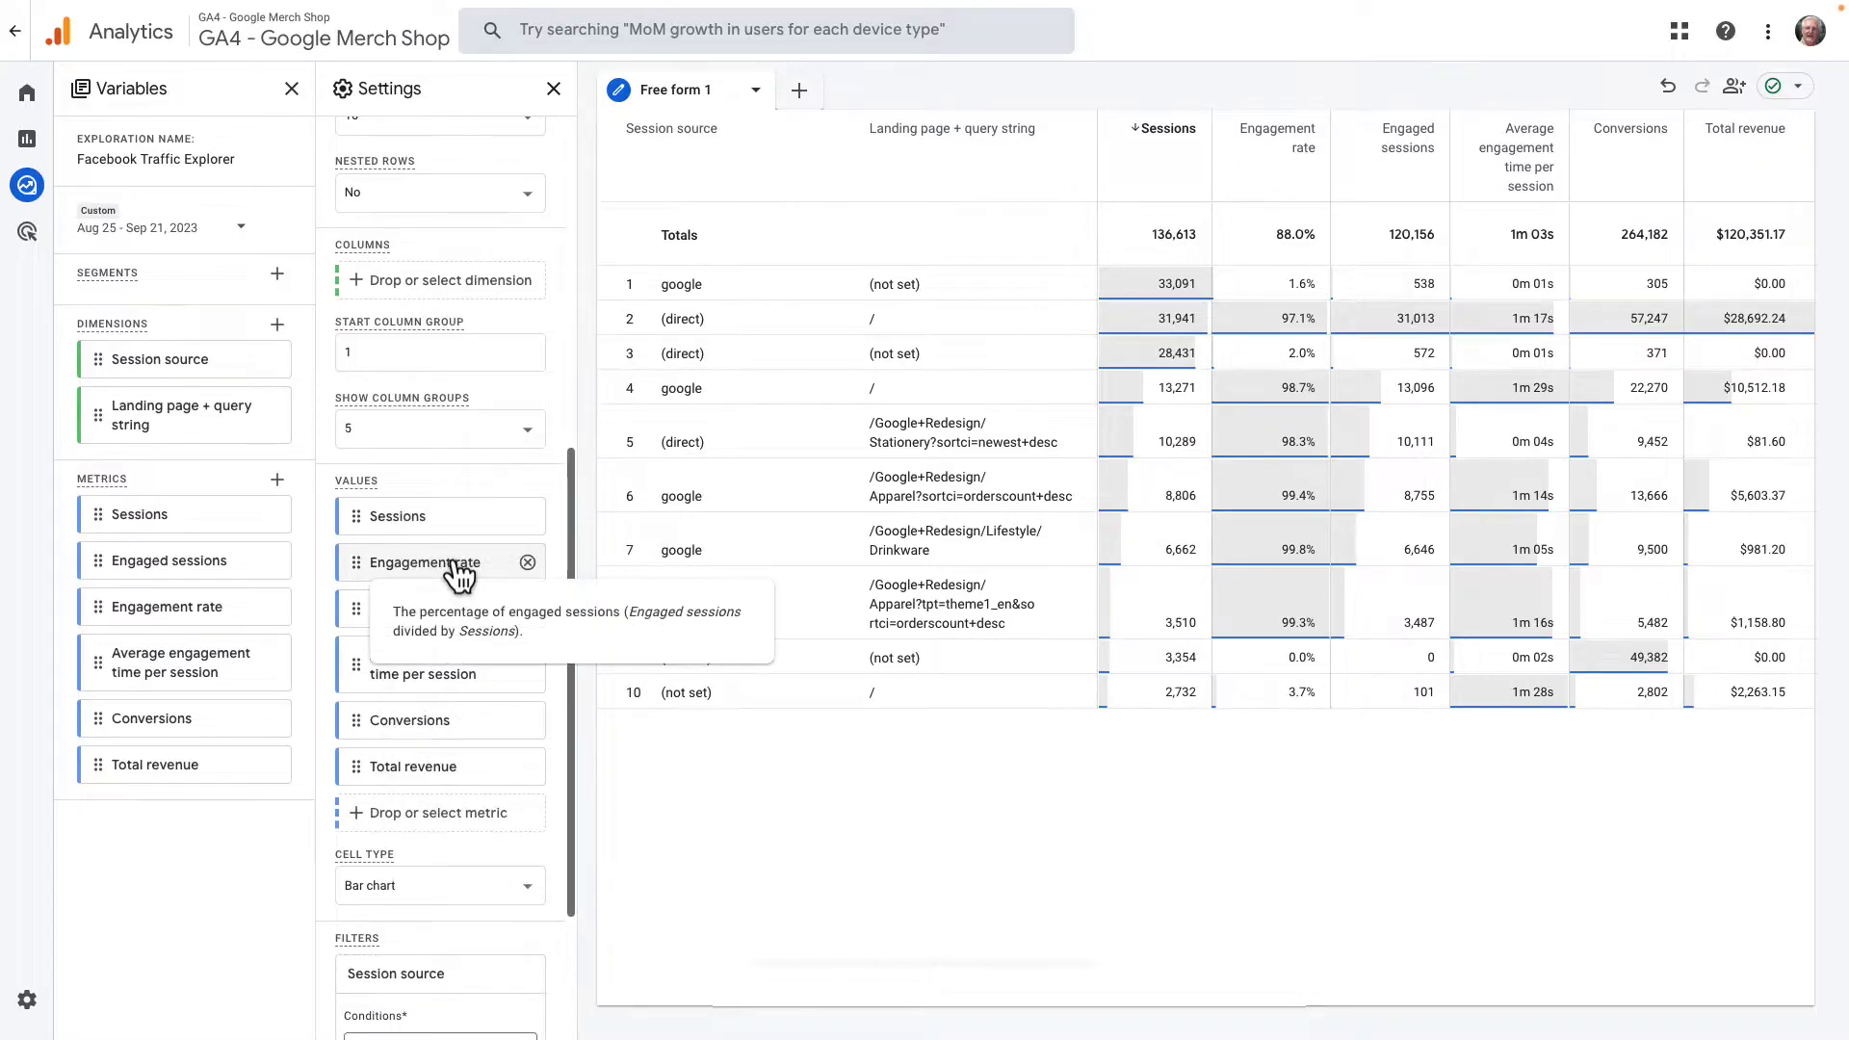
Step: Set the Session source filter to contains 'facebook.com' and apply it
scroll(452, 848, "down", 3)
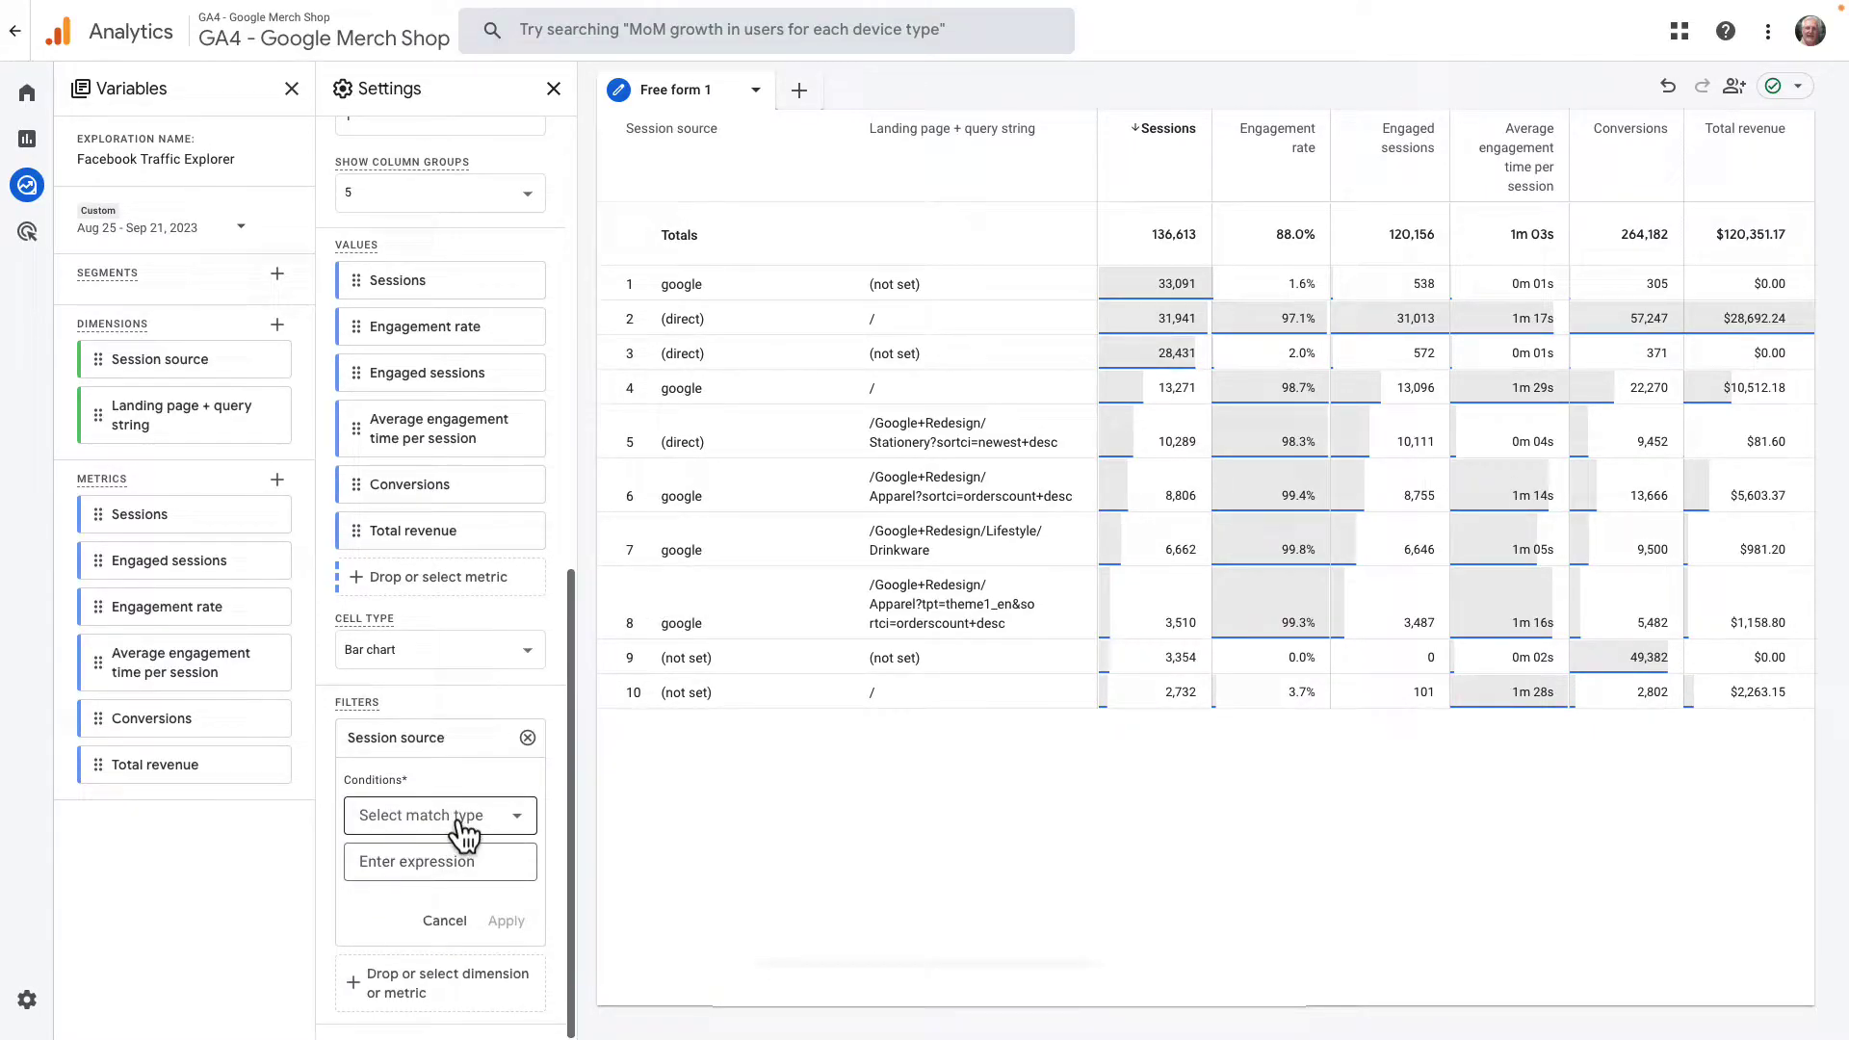
left_click(457, 818)
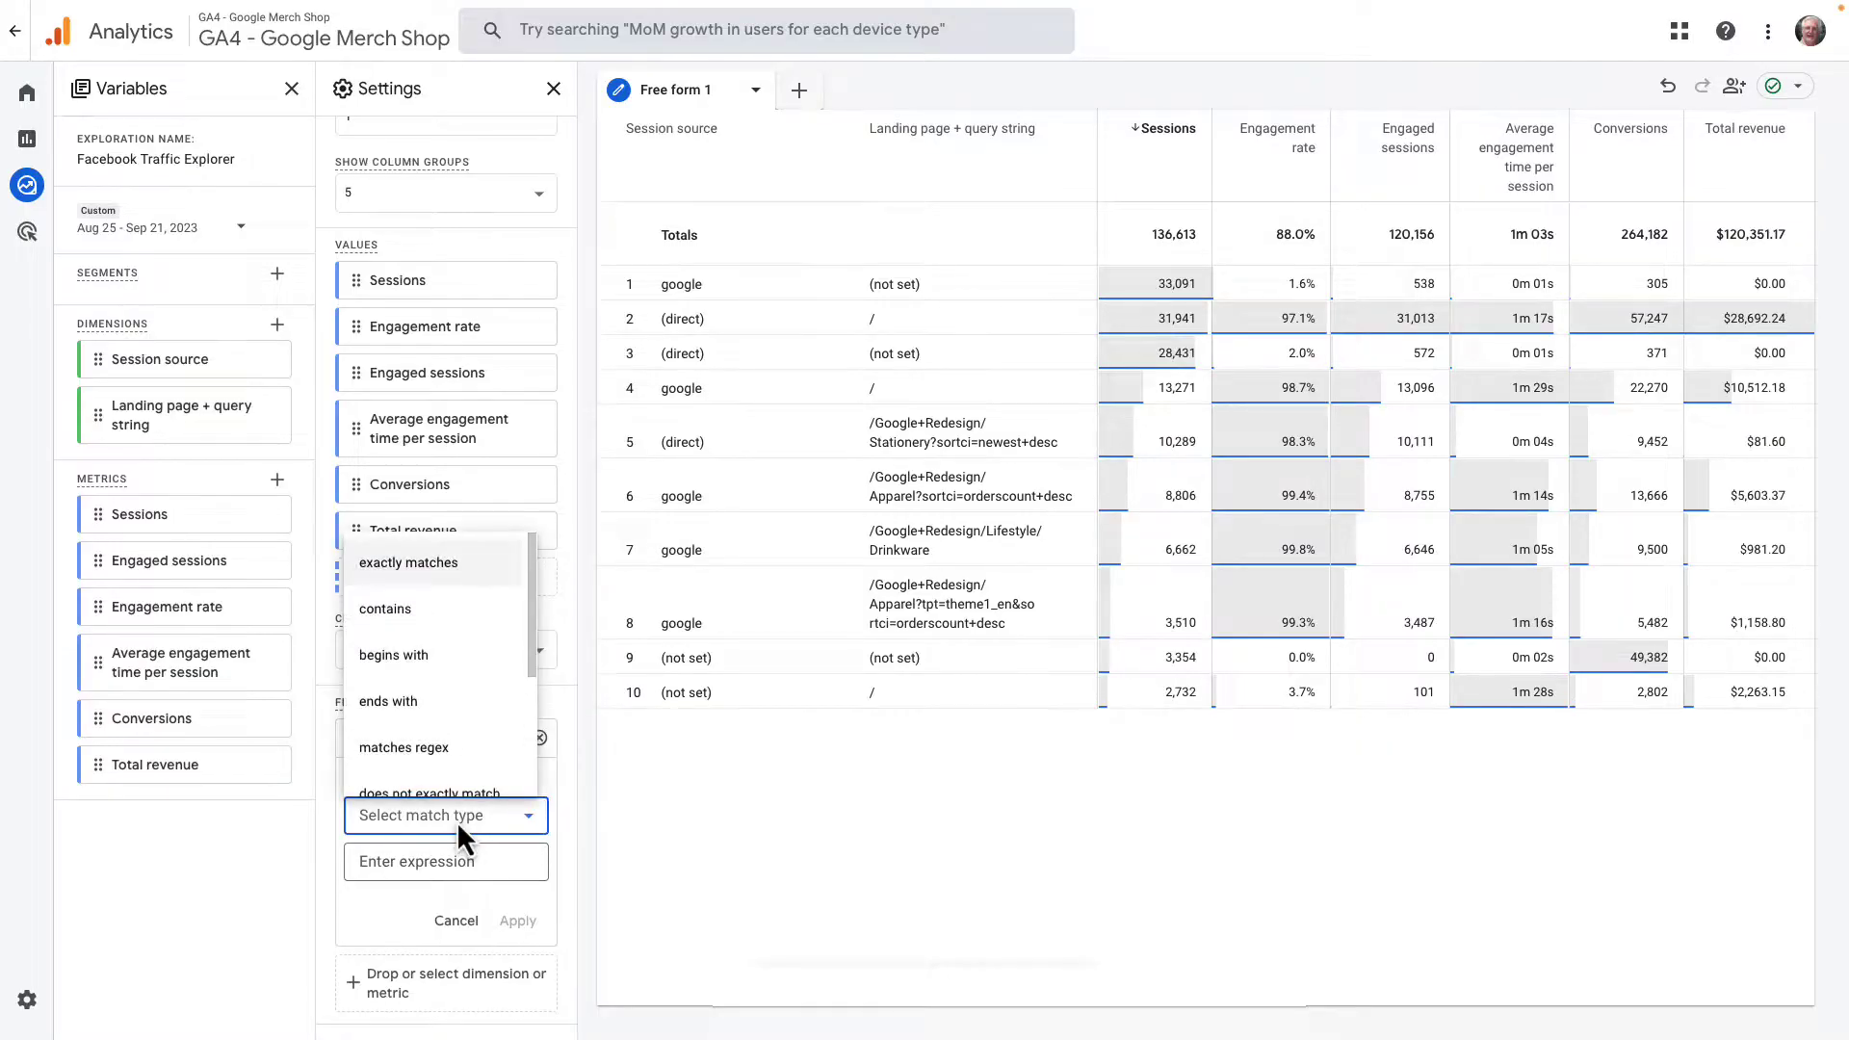
left_click(389, 608)
left_click(412, 865)
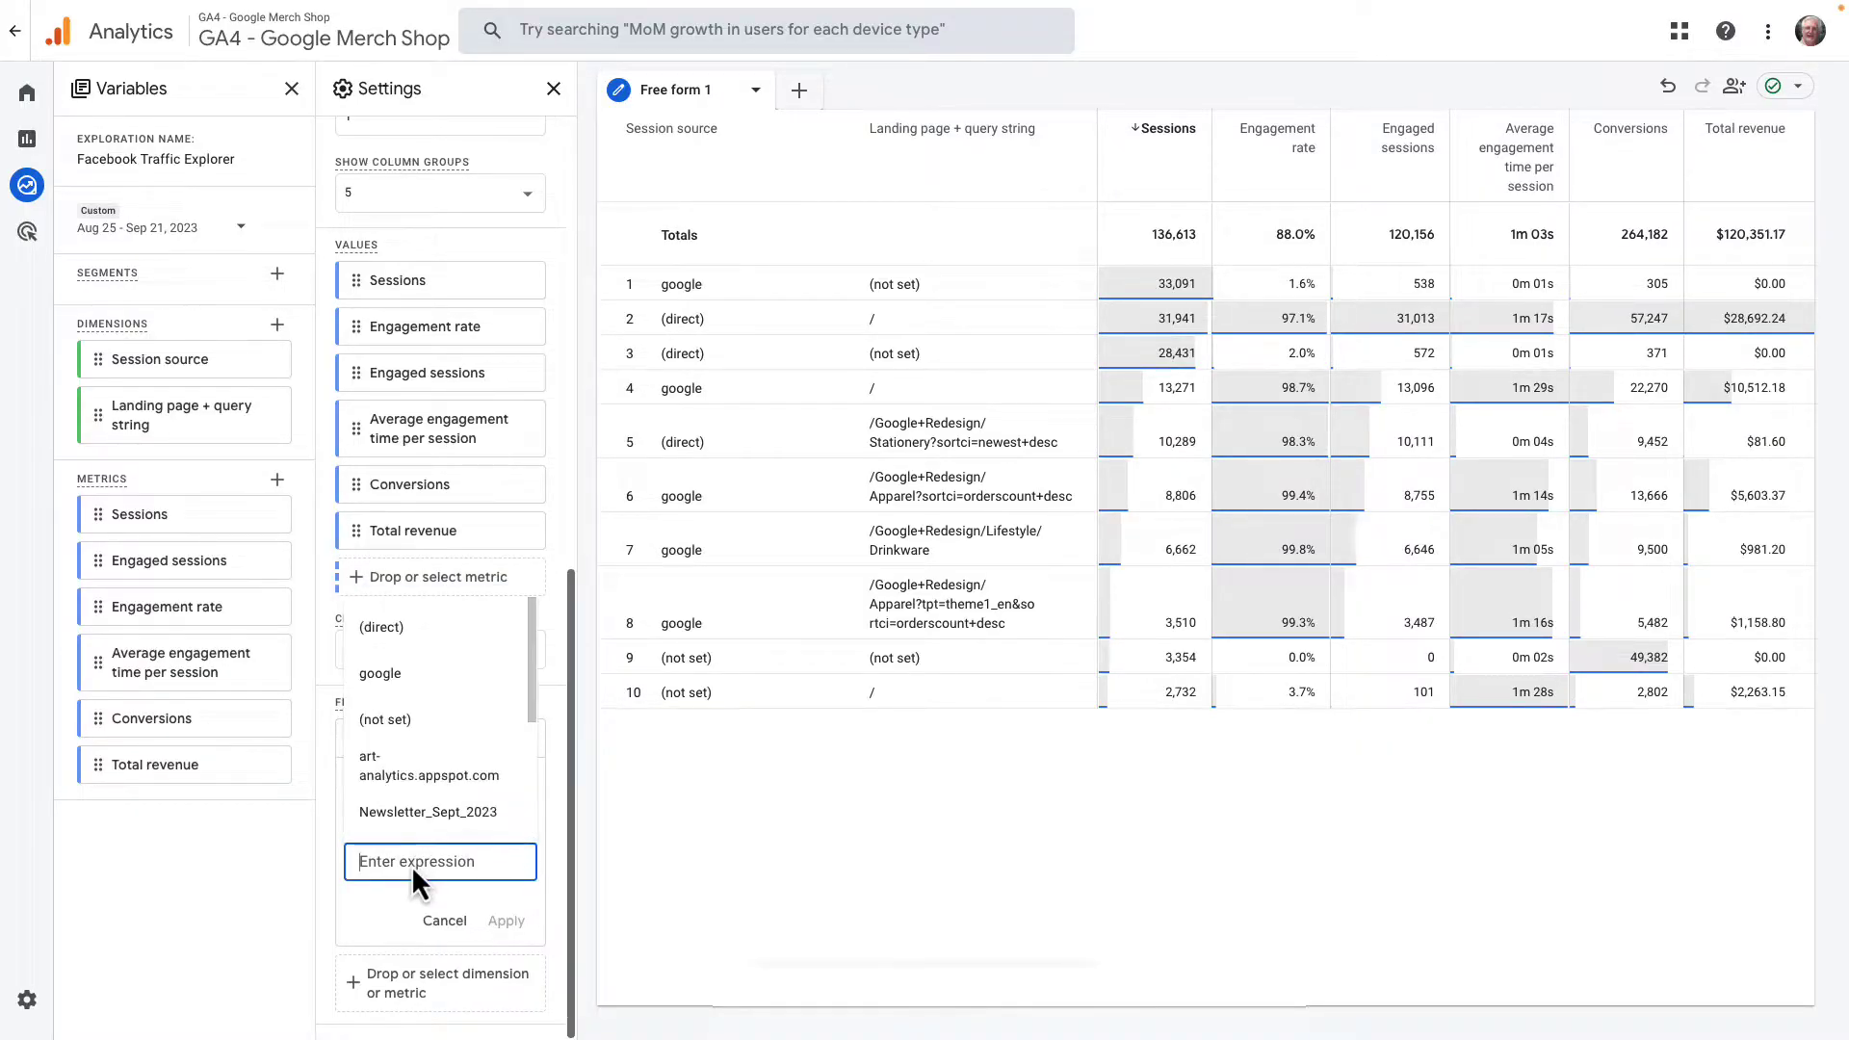
type("Facebook")
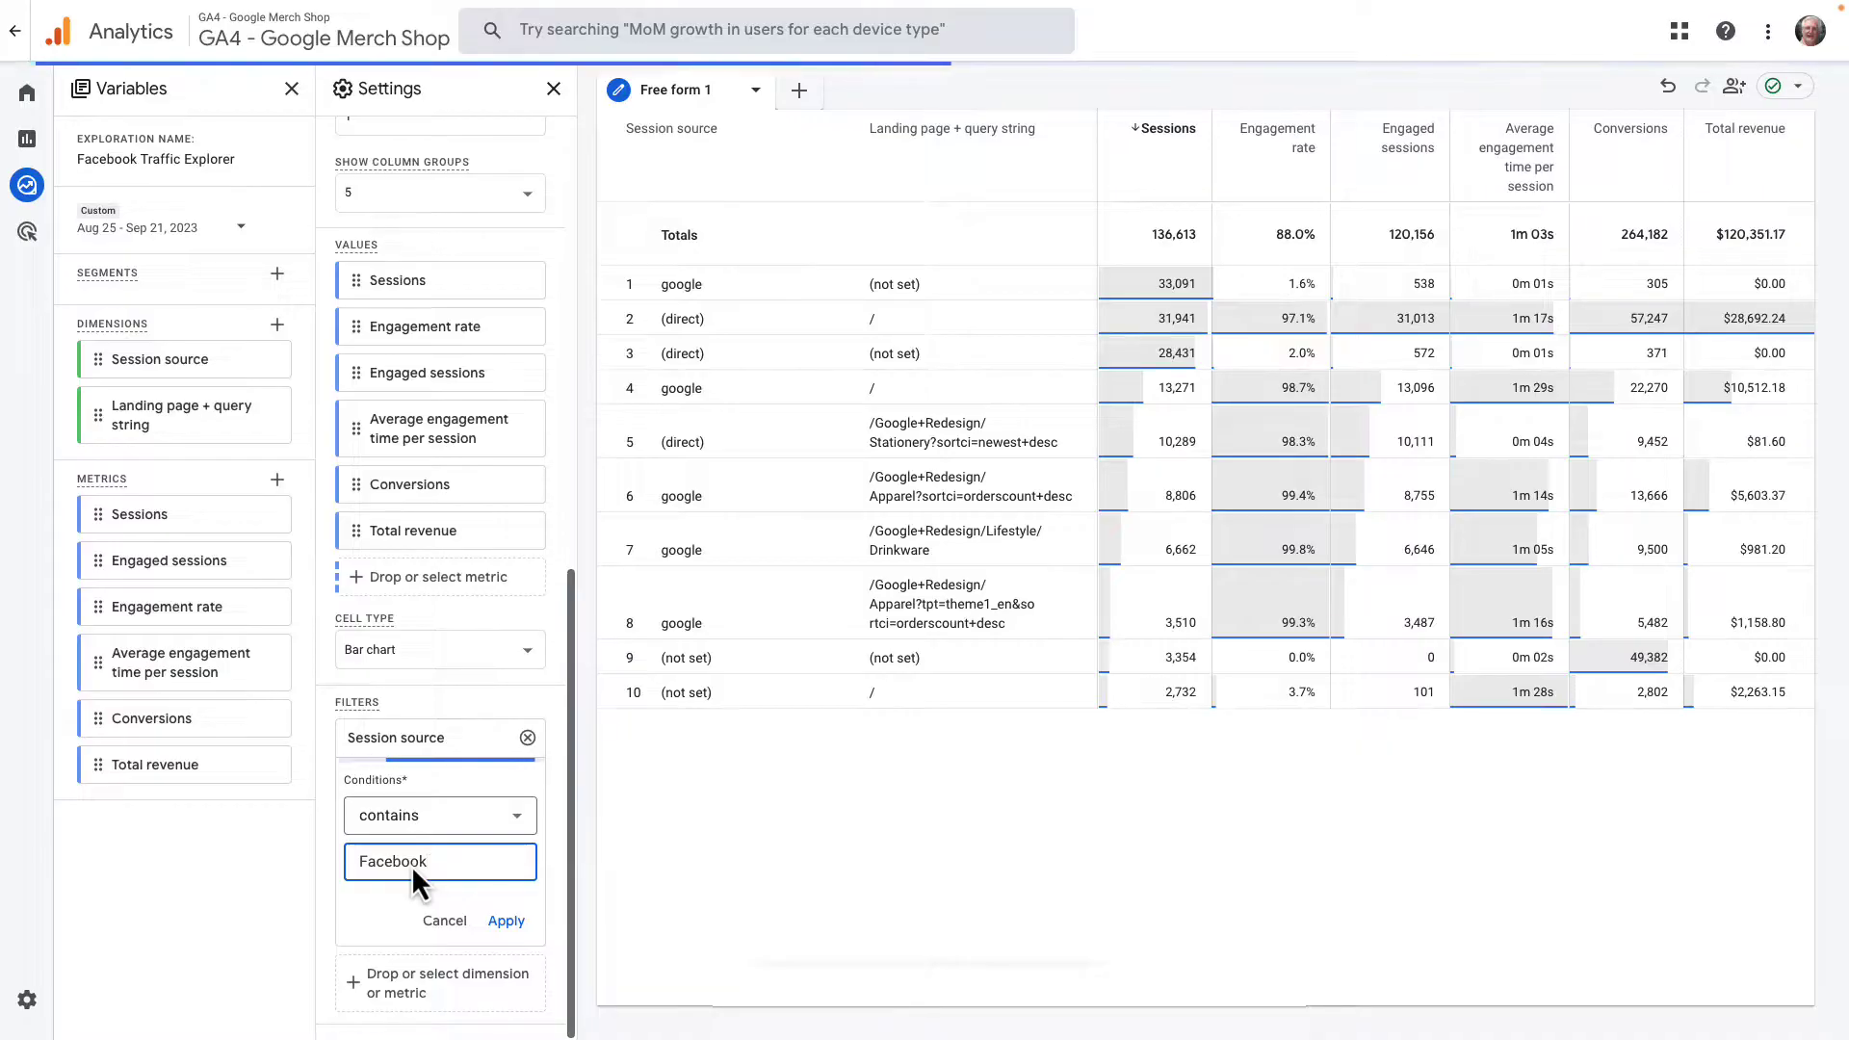
left_click(446, 825)
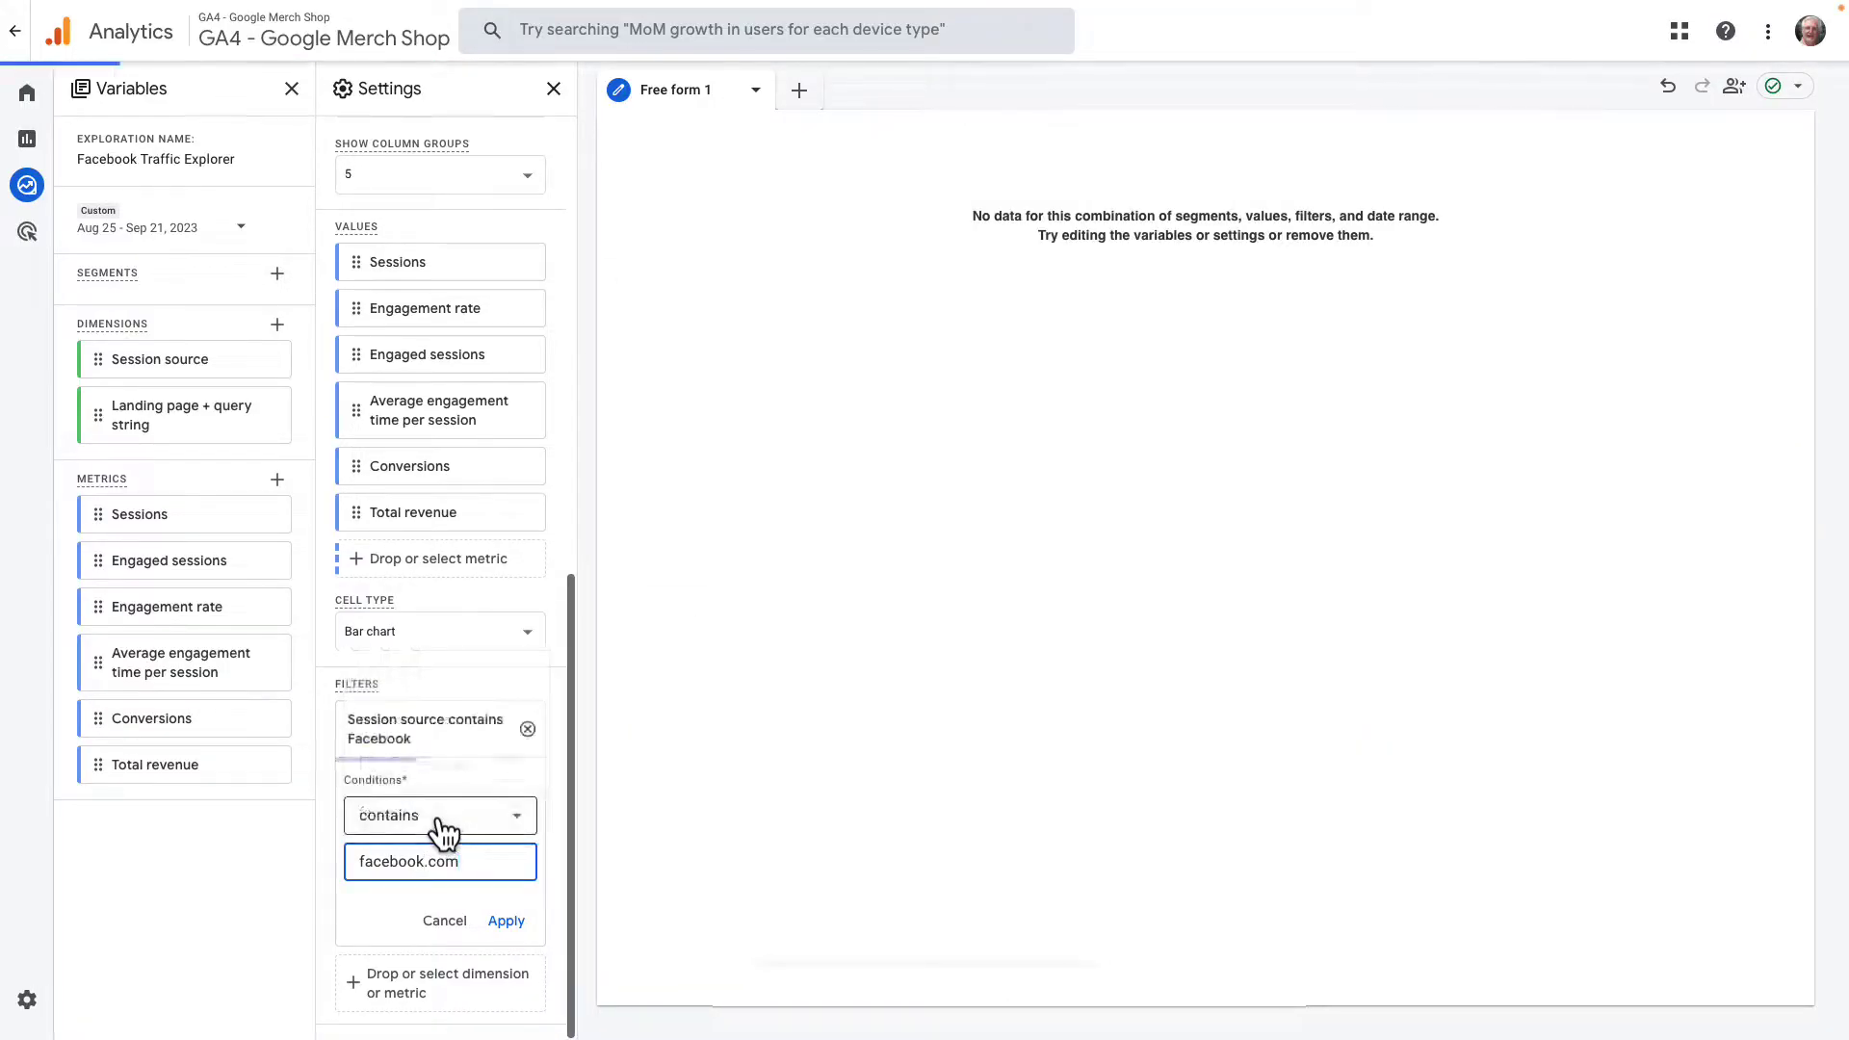
left_click(506, 921)
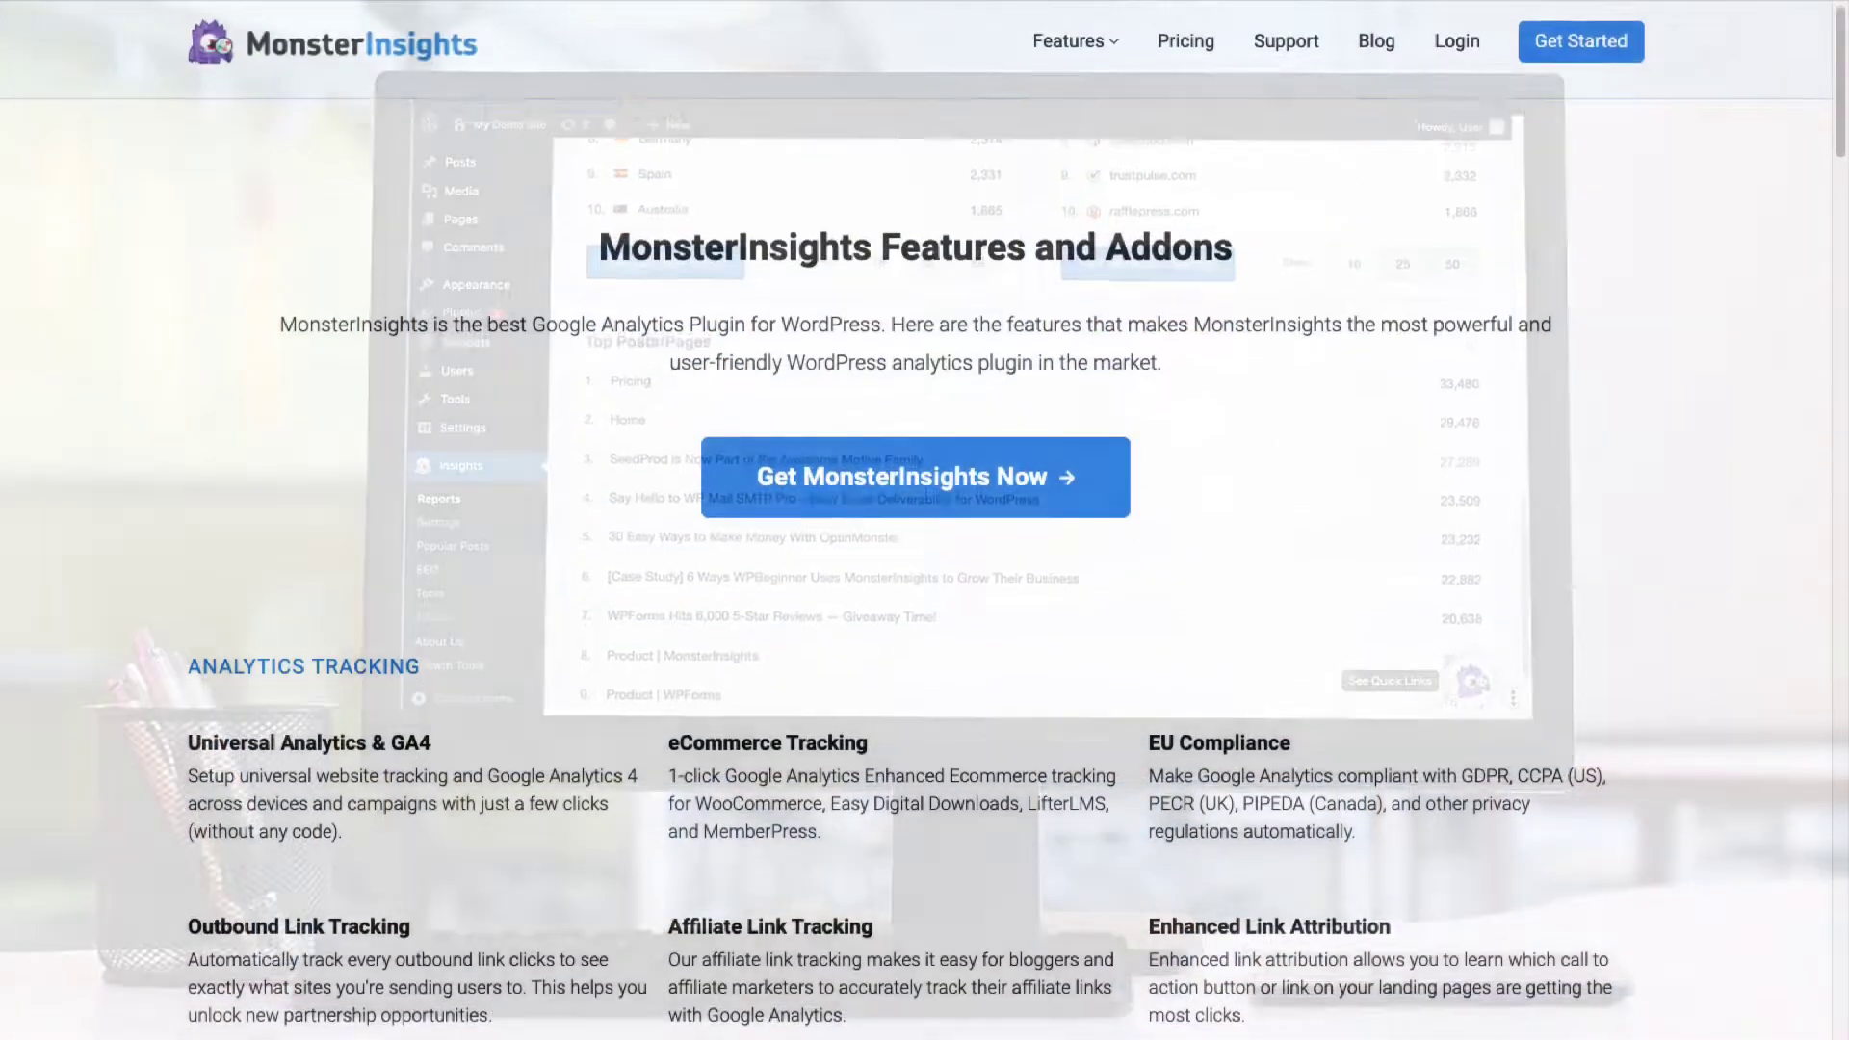
Step: Scroll through the MonsterInsights features, addons and the Agency, Pro and Plus pricing plans
scroll(925, 520, "down", 3)
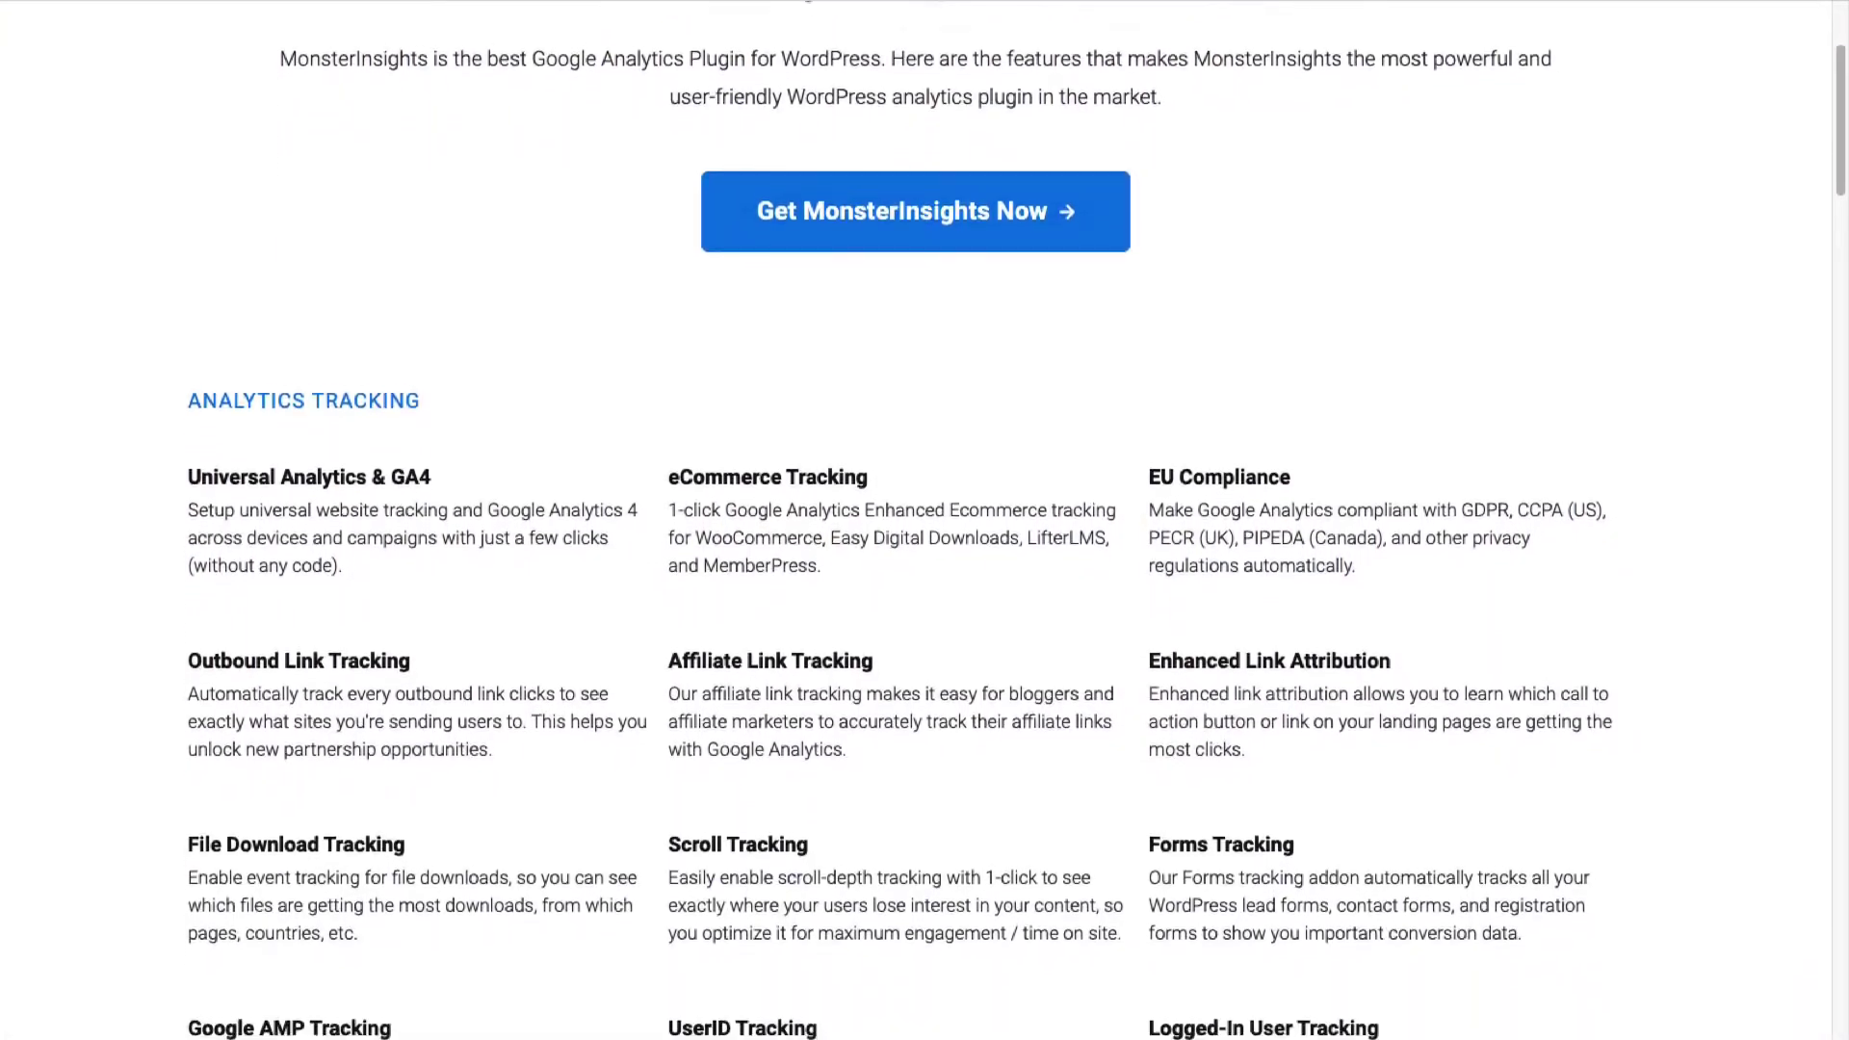
scroll(924, 520, "down", 3)
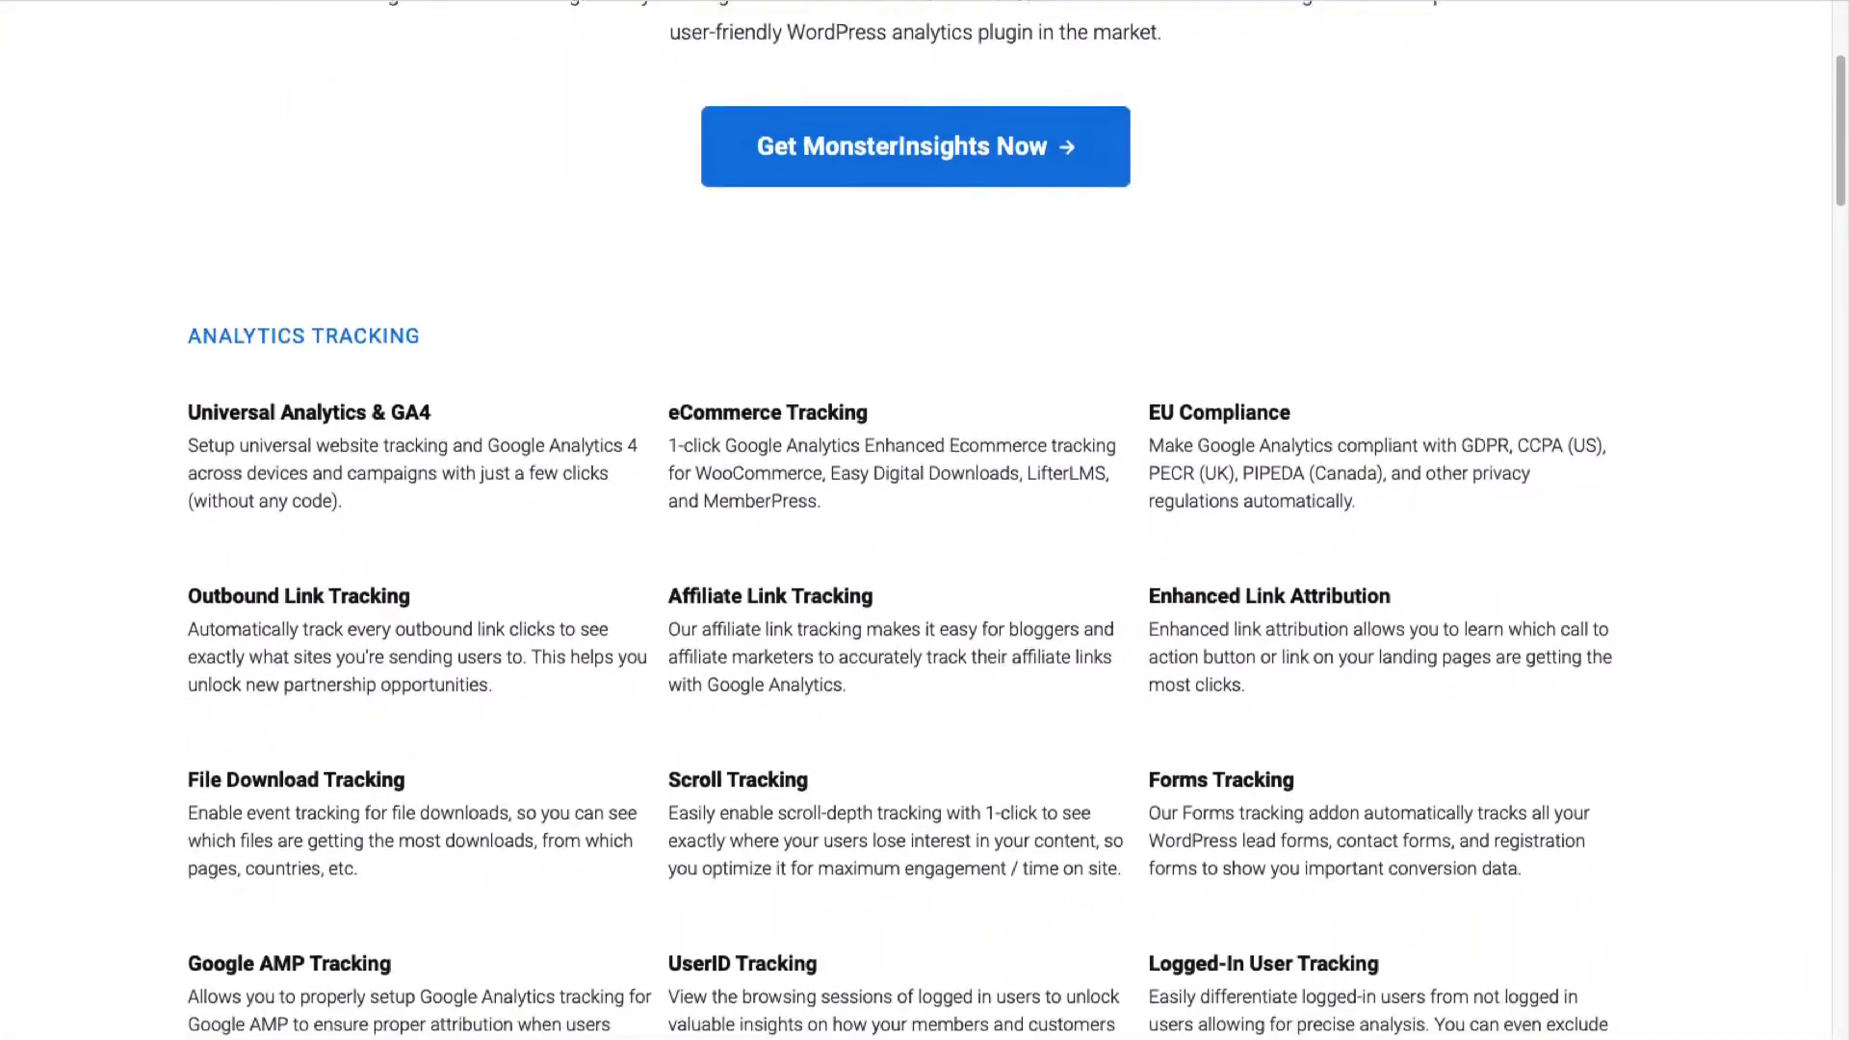
scroll(924, 520, "down", 3)
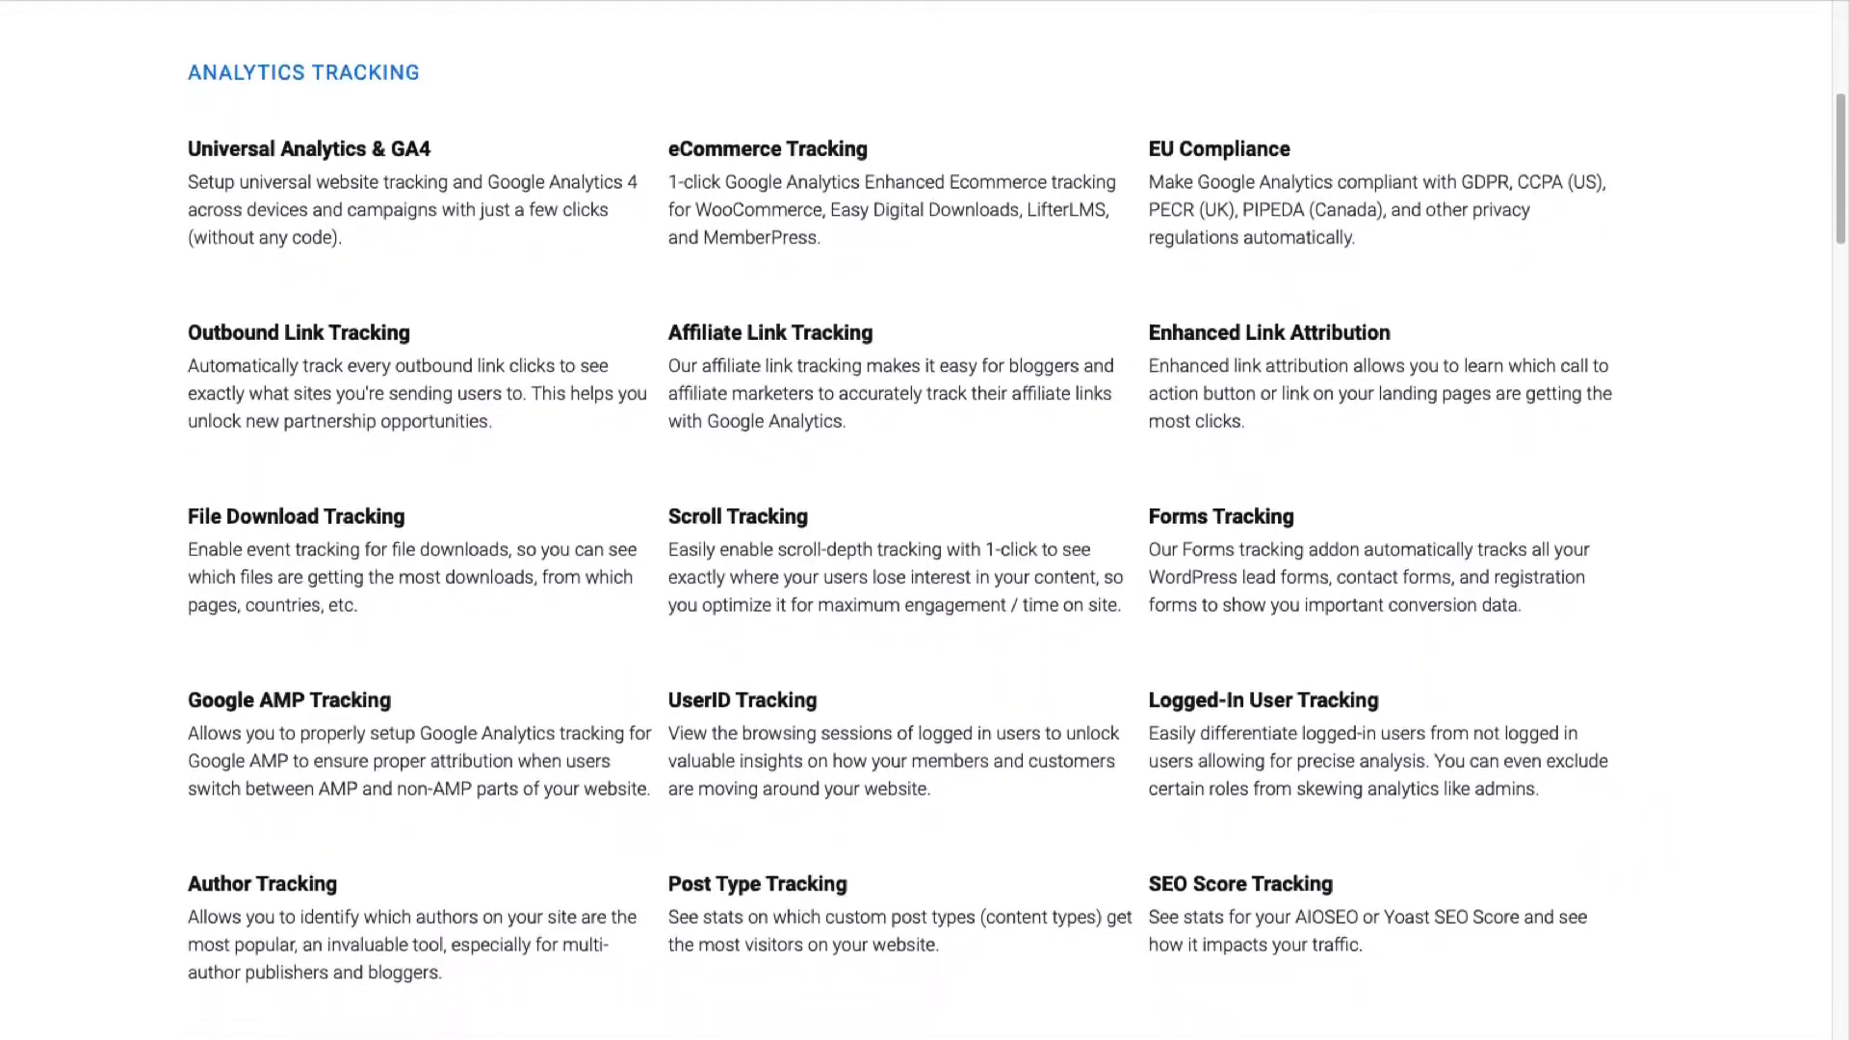
scroll(924, 520, "down", 3)
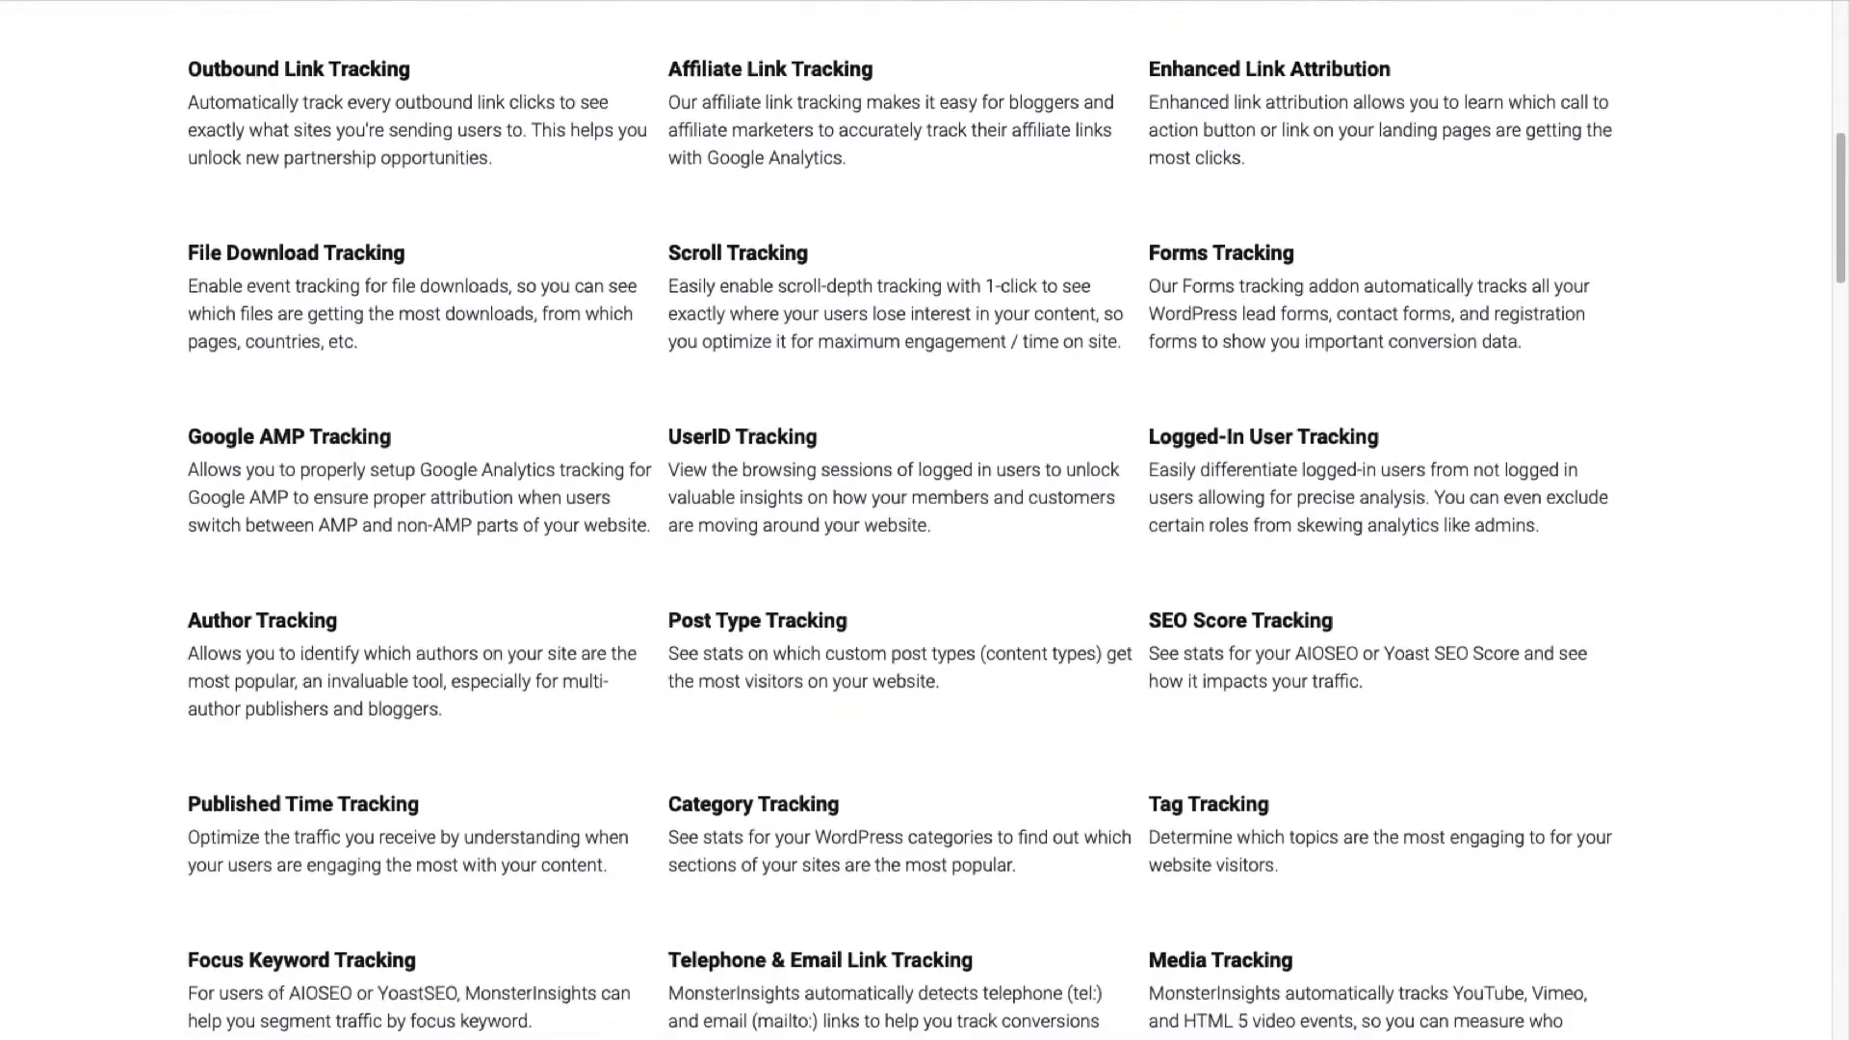
scroll(925, 520, "down", 3)
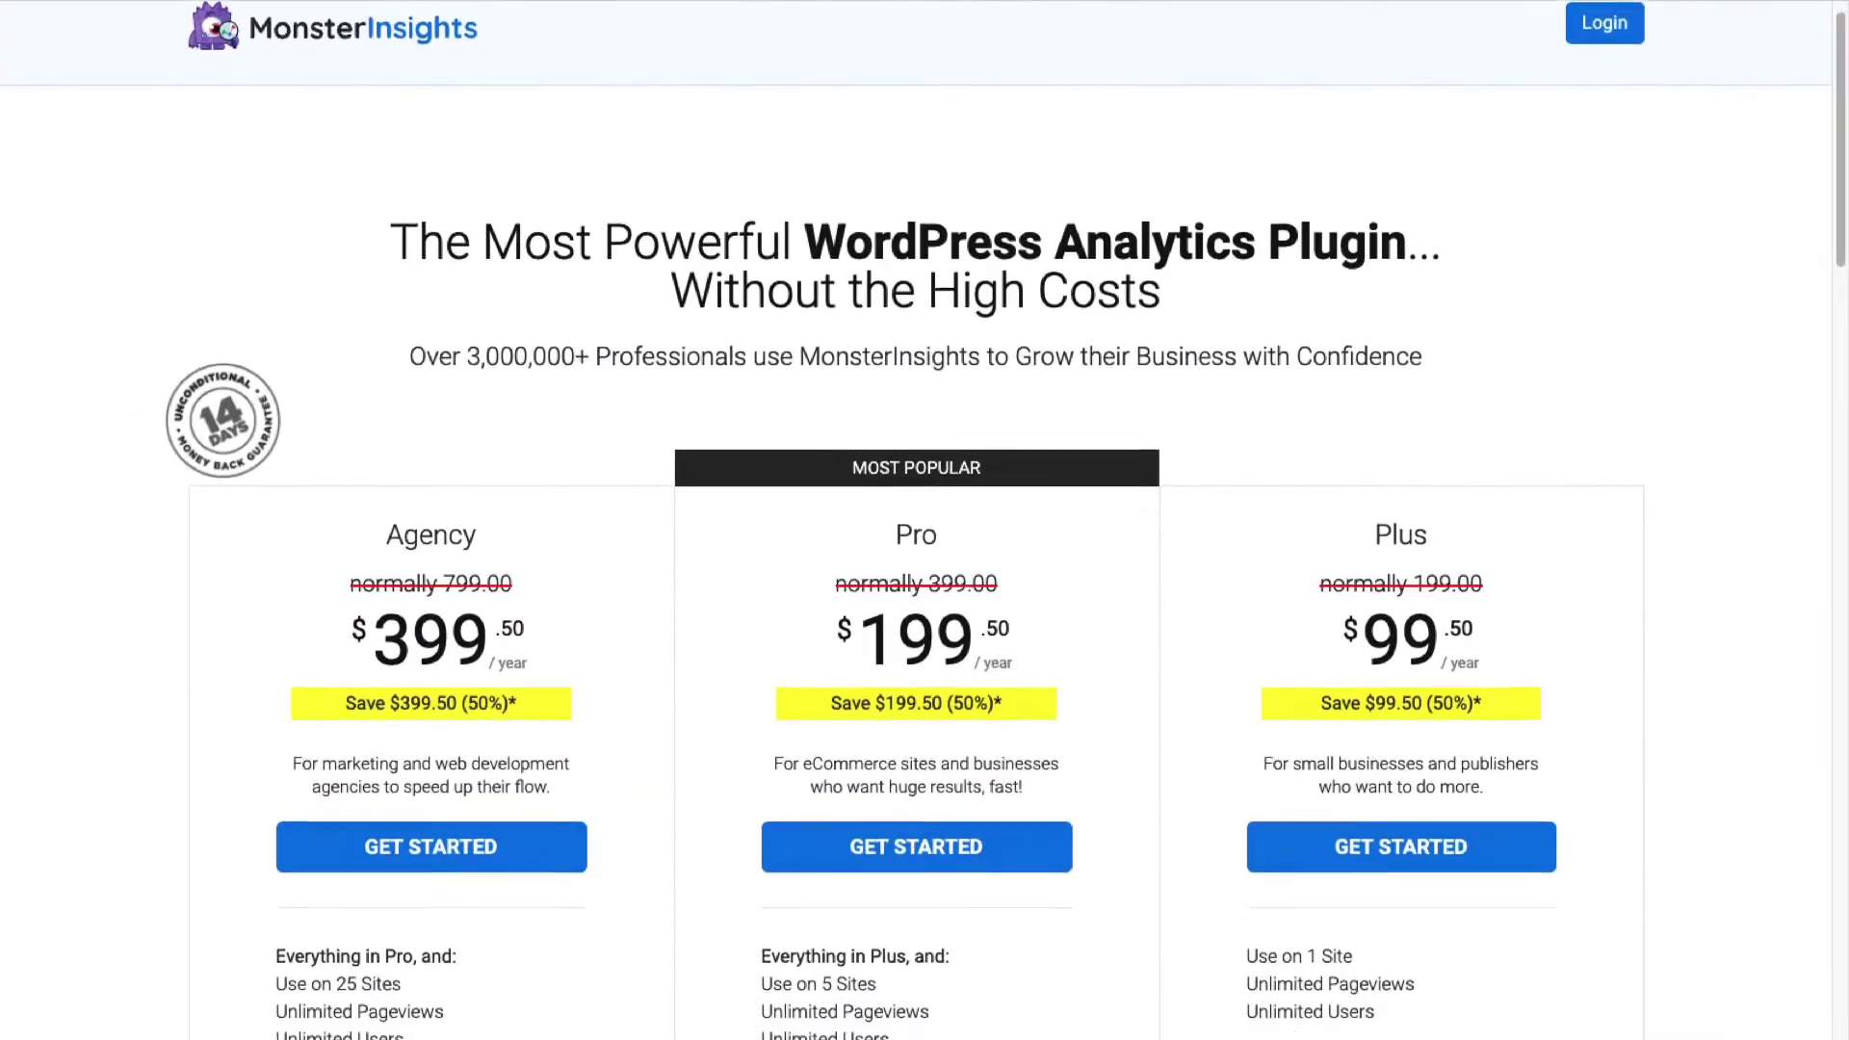
scroll(924, 520, "down", 3)
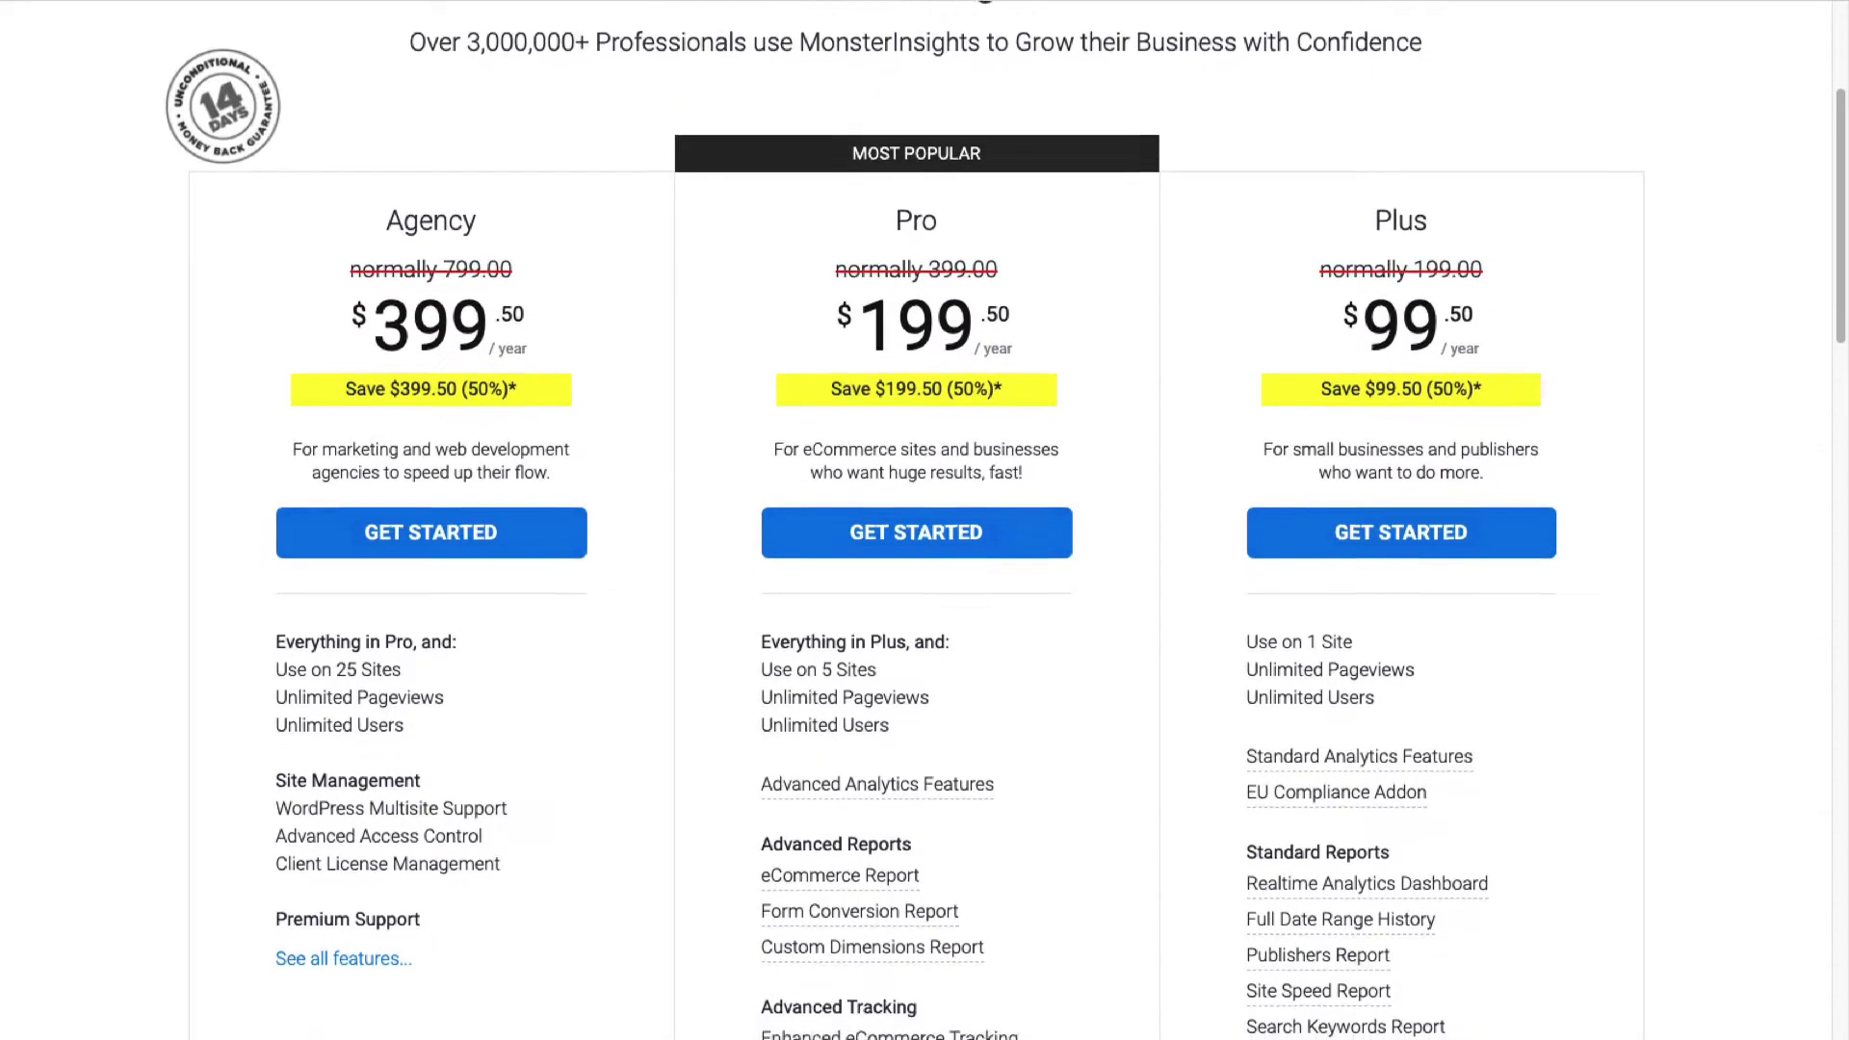
scroll(914, 520, "down", 1)
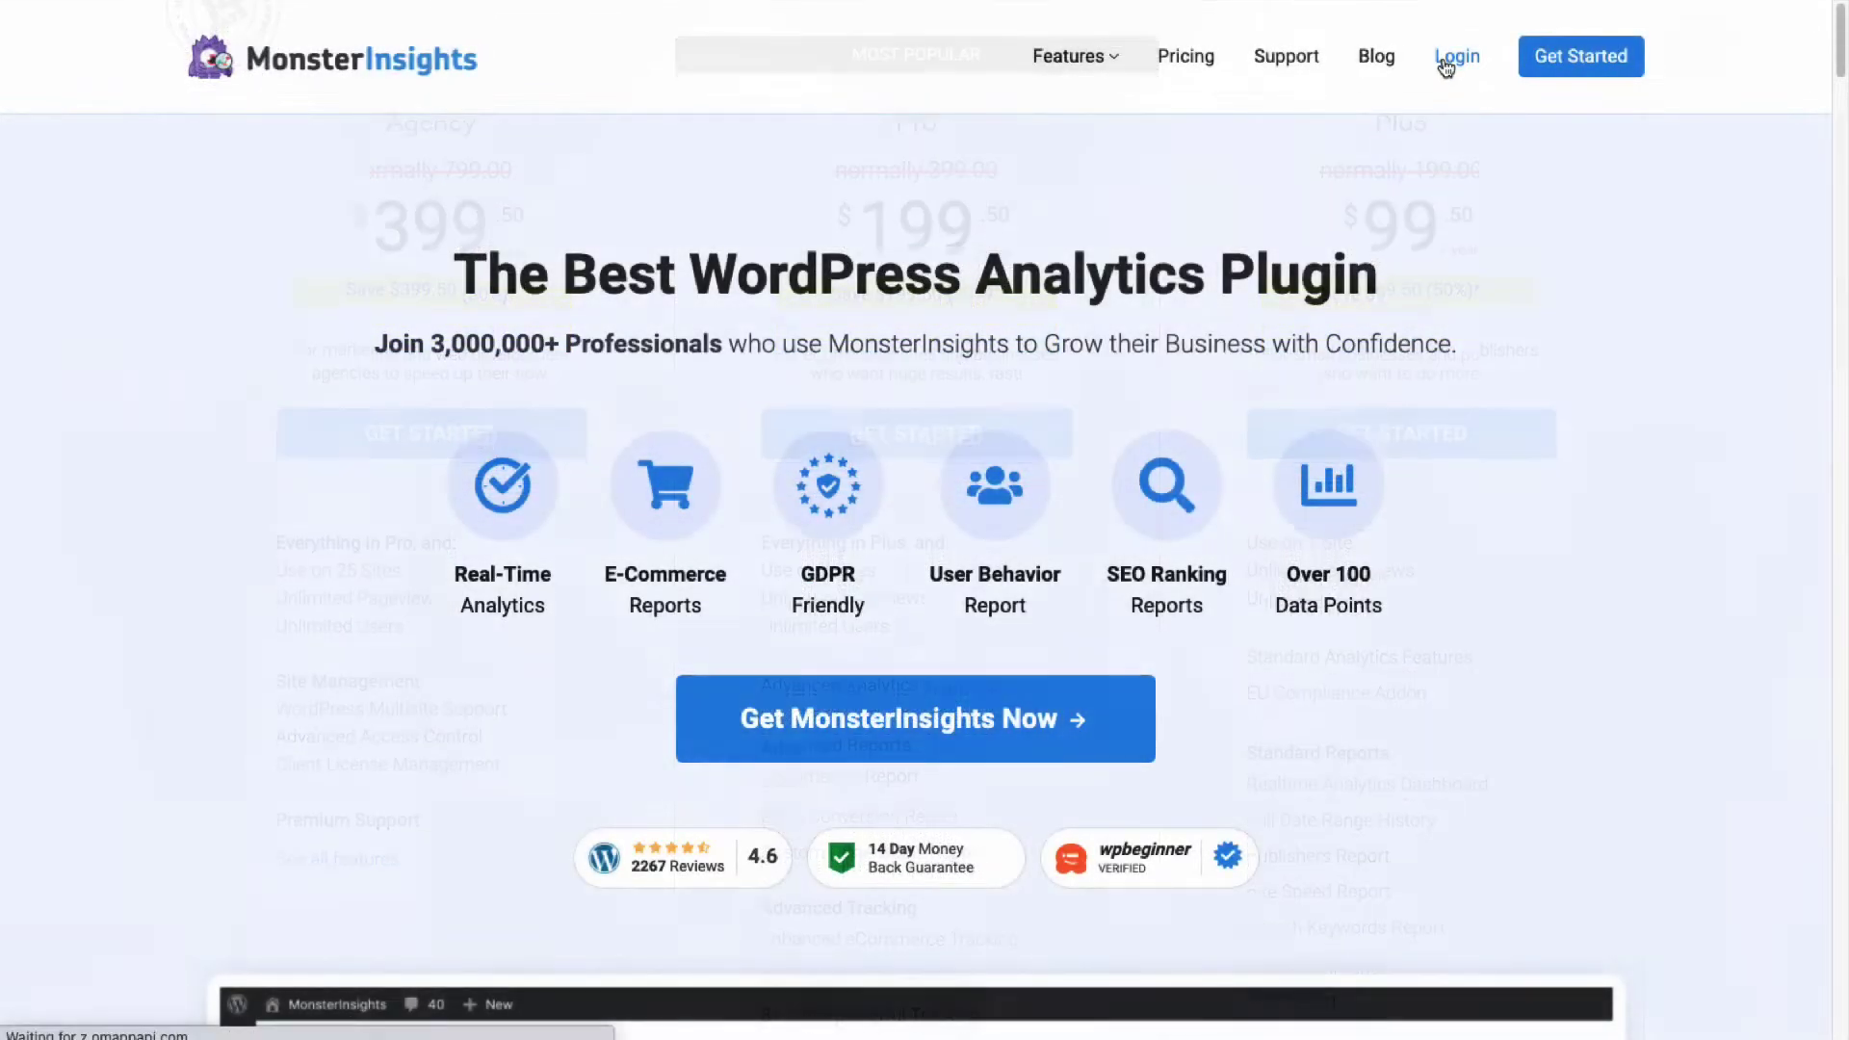
Step: Log in to MonsterInsights and download the Pro 8.5.0 plugin zip from license downloads
left_click(1444, 59)
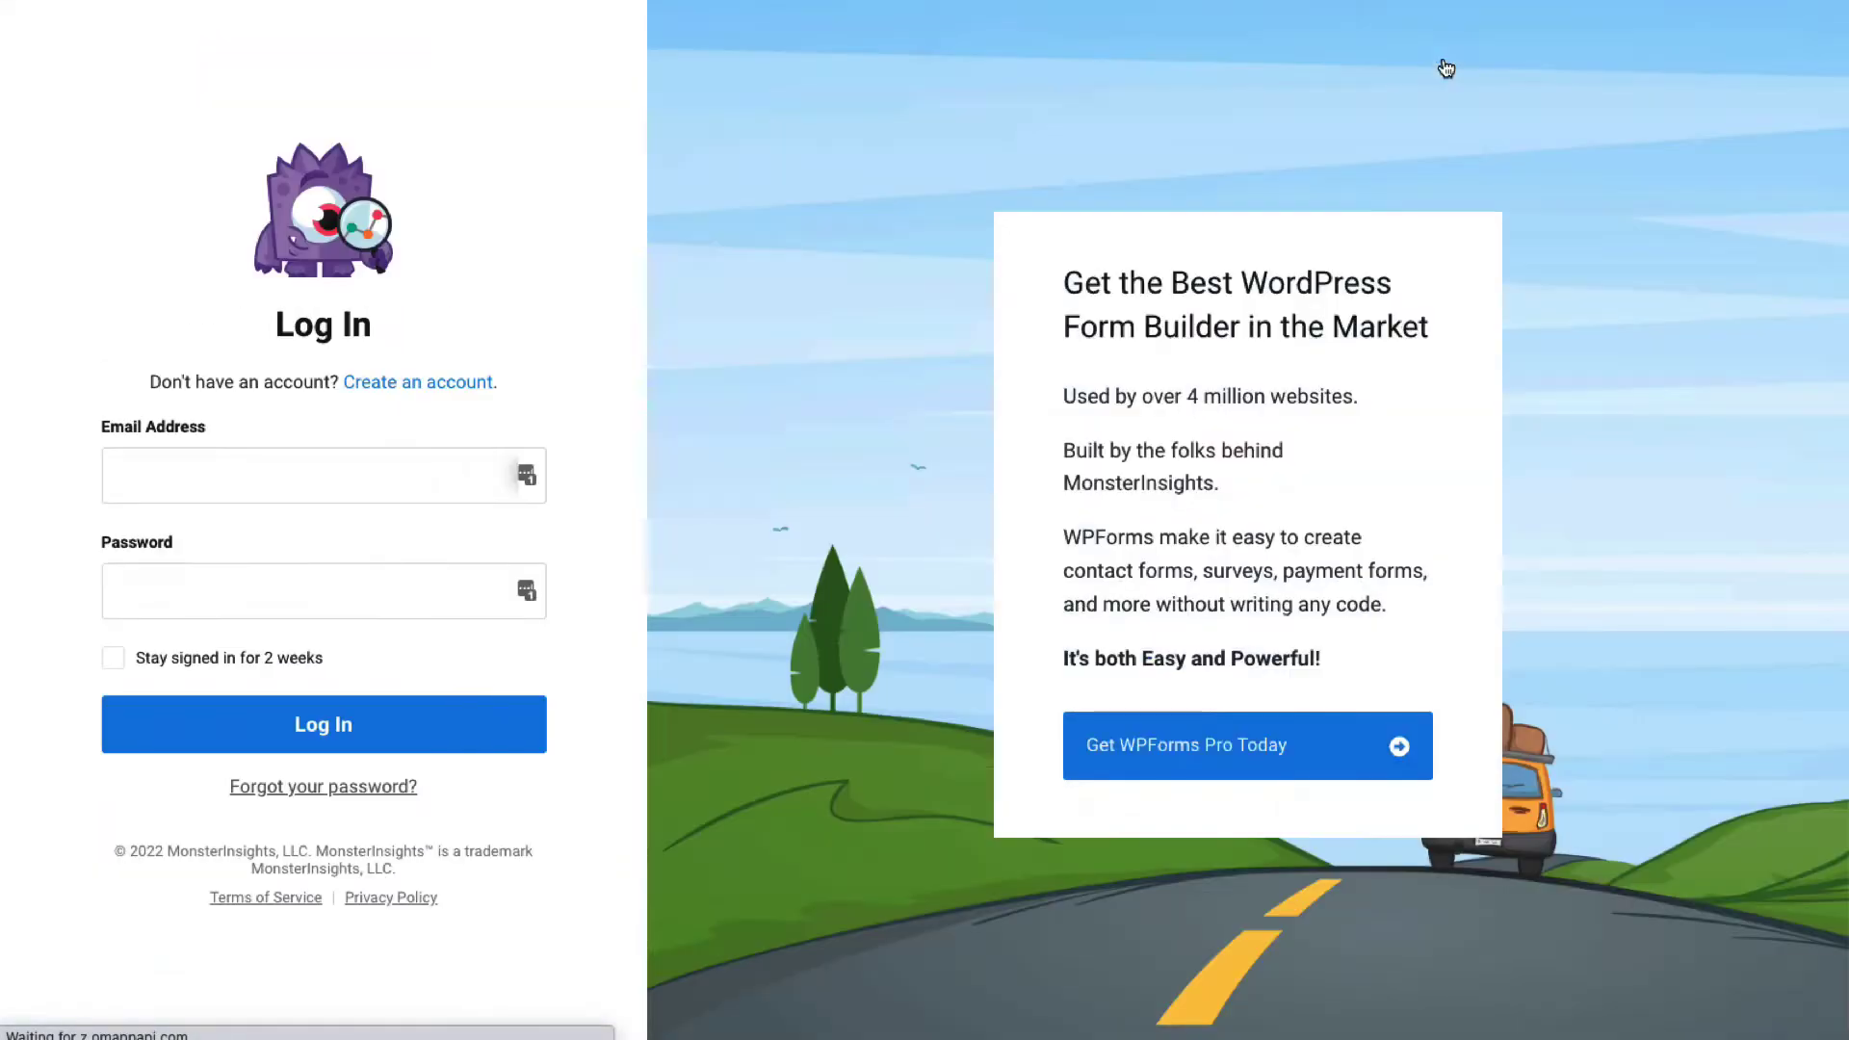
left_click(436, 737)
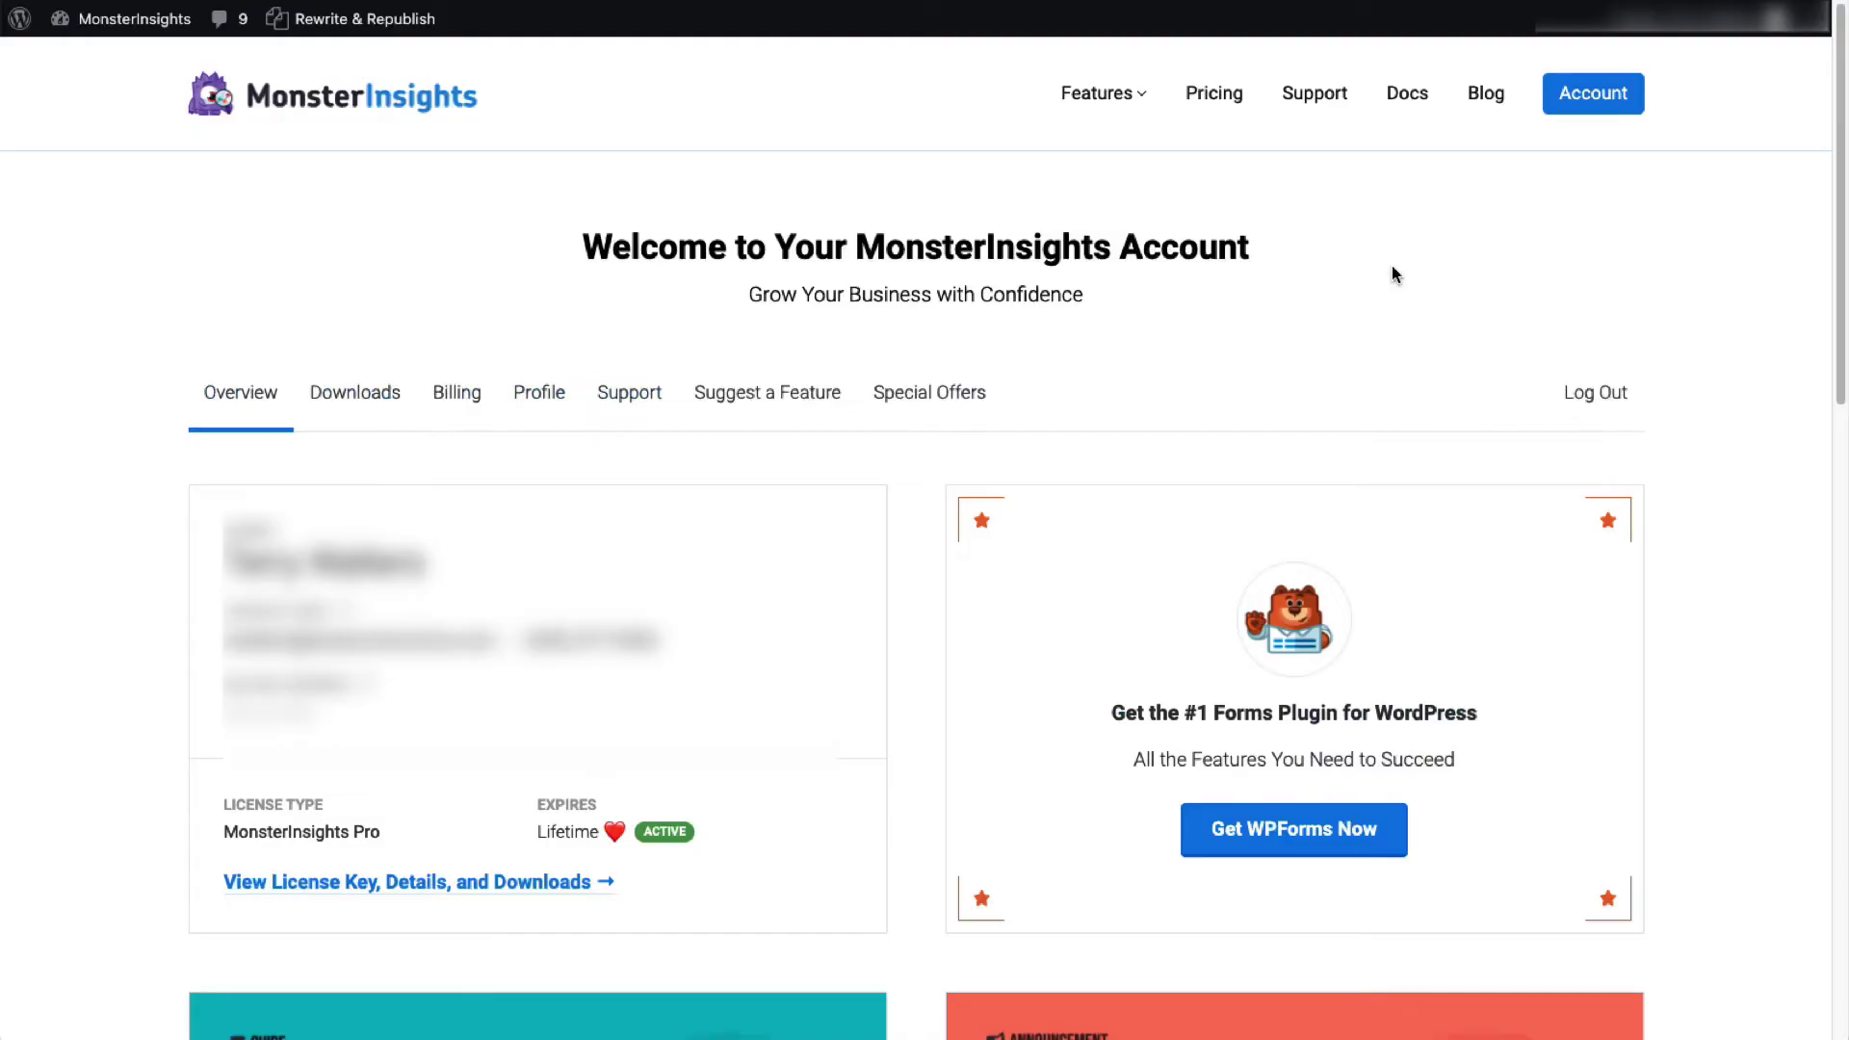
left_click(541, 884)
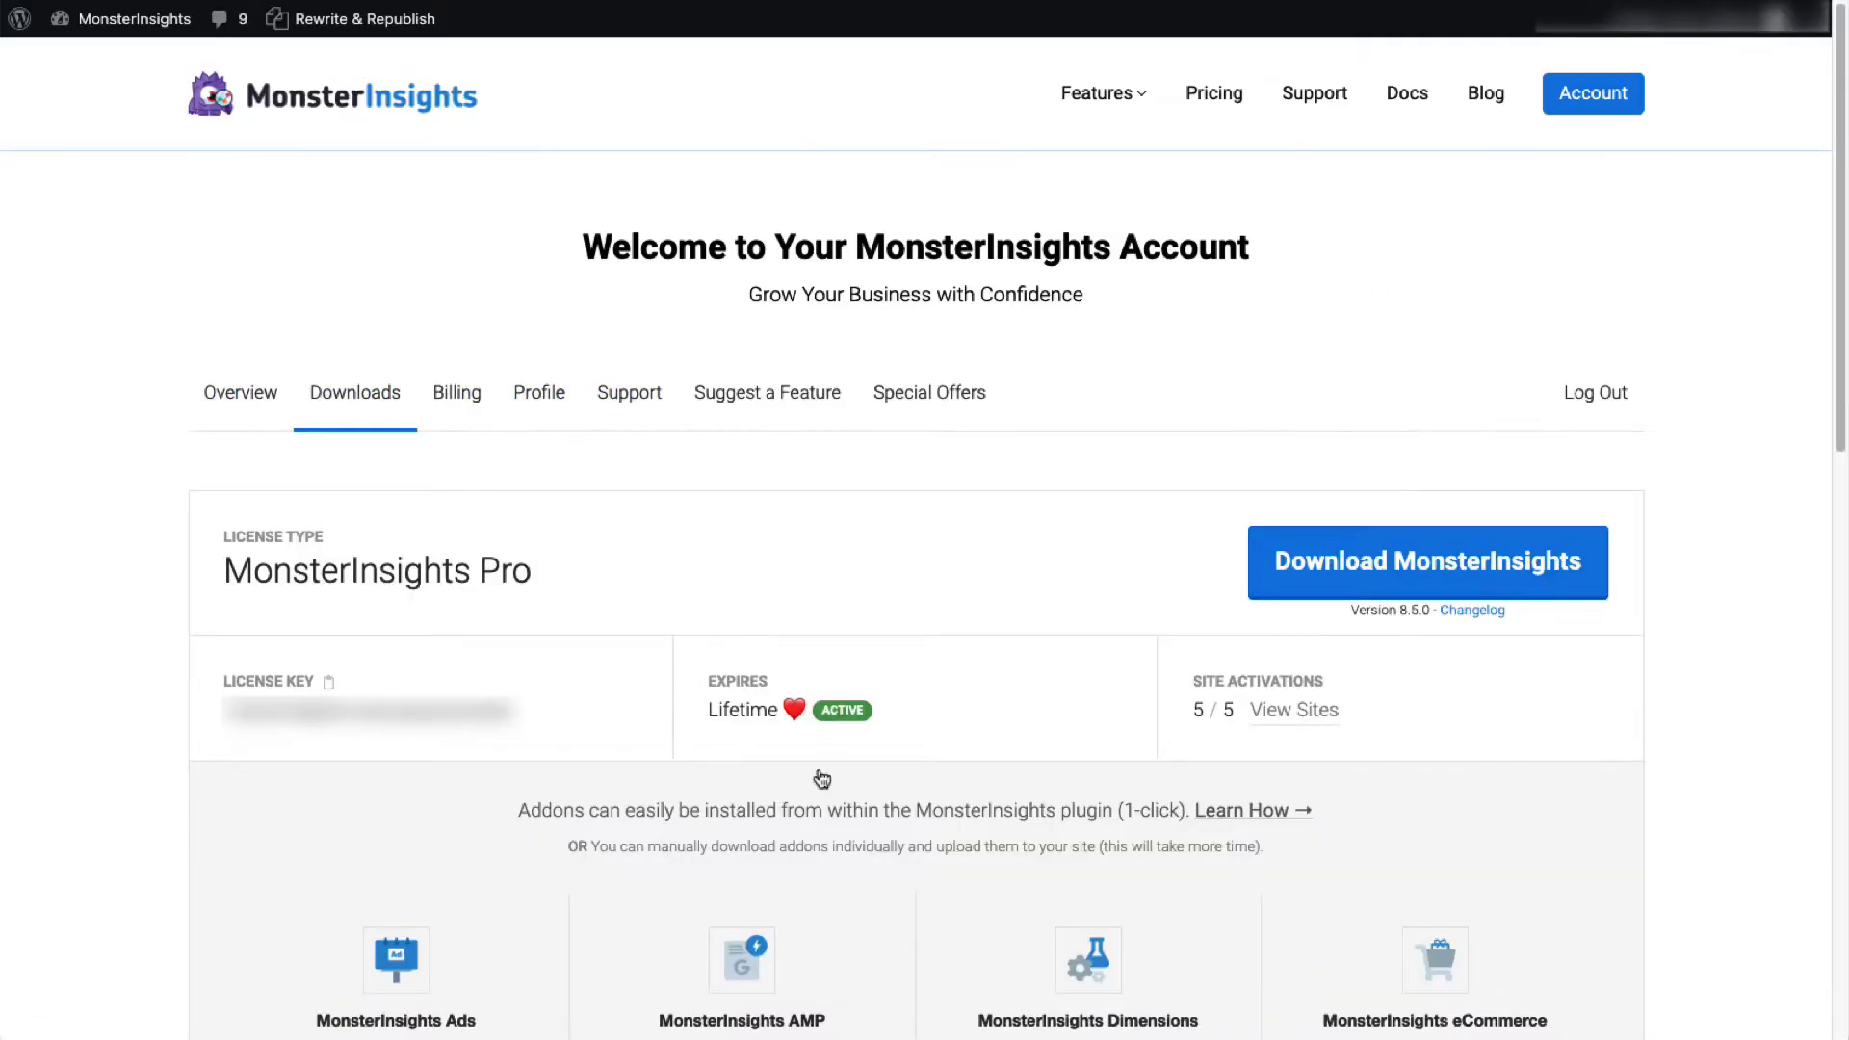
left_click(1419, 577)
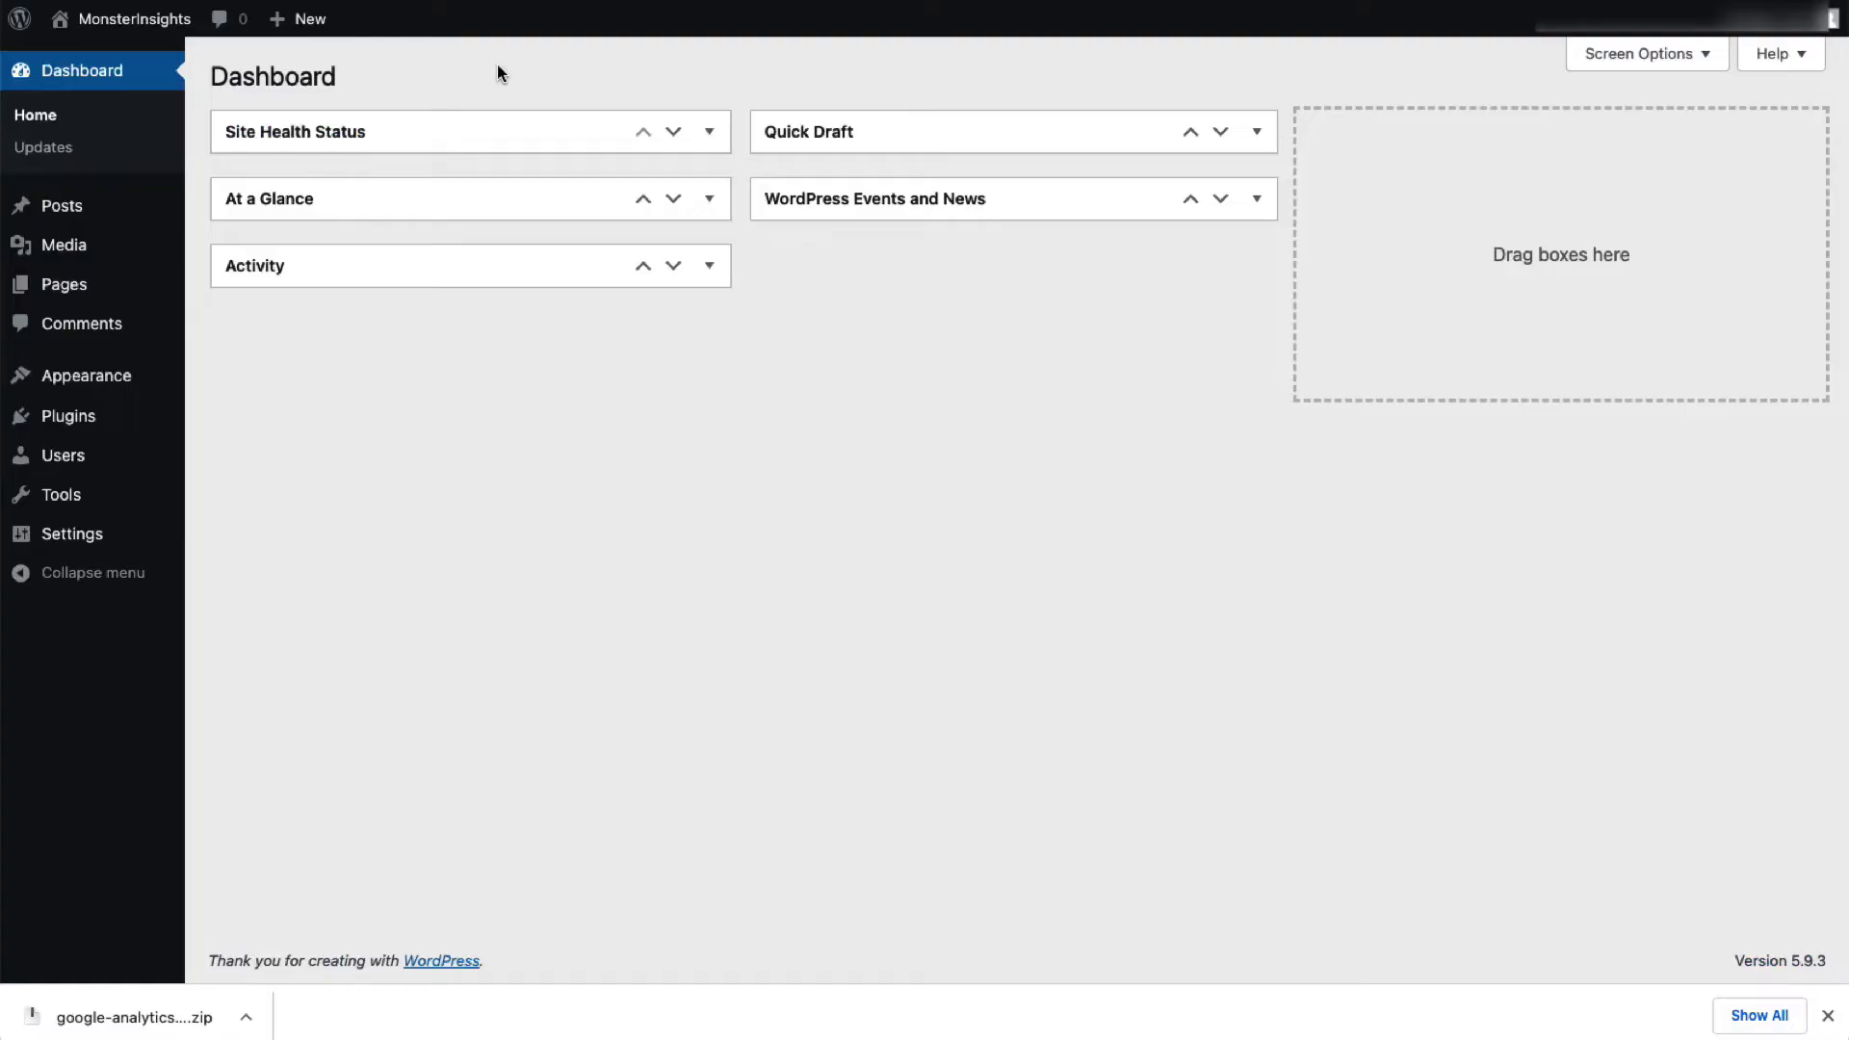
Step: Upload google-analytics-premium-v8.5.0.zip as a new plugin, install it, and activate MonsterInsights Pro 8.5.0
mouse_move(120, 433)
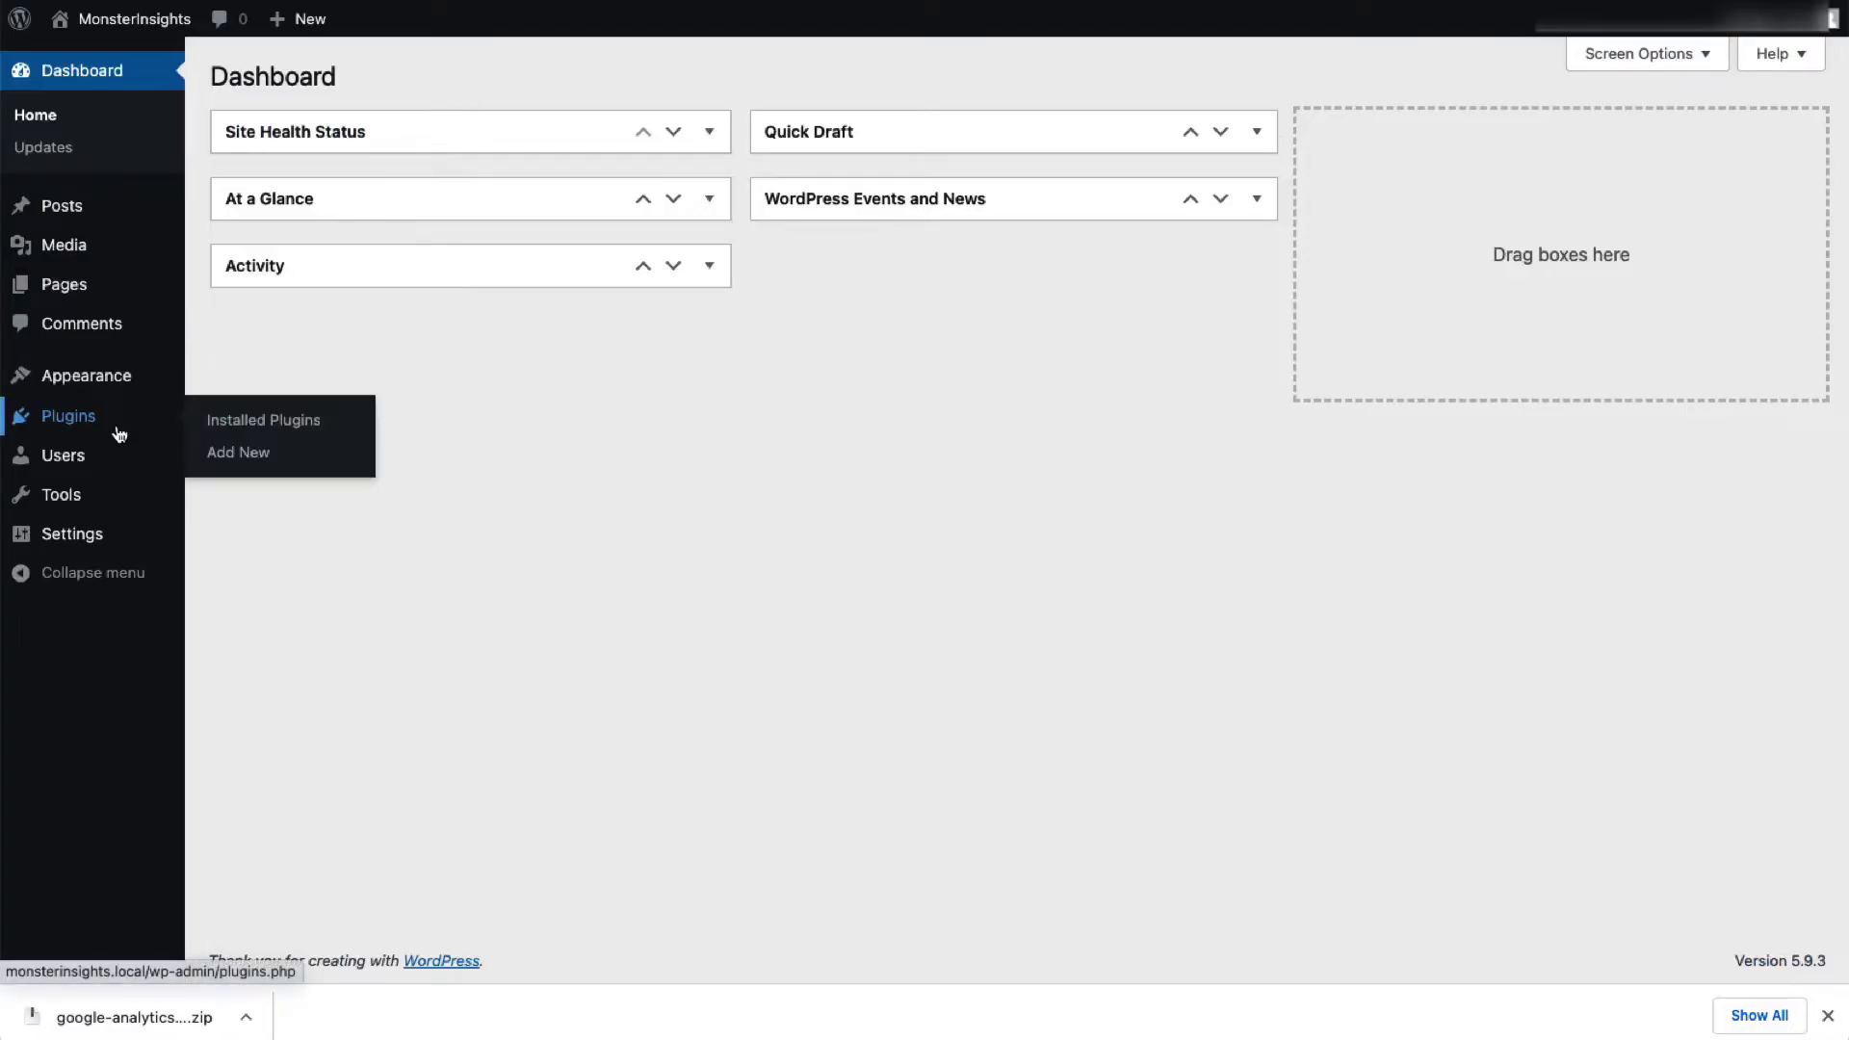
left_click(221, 467)
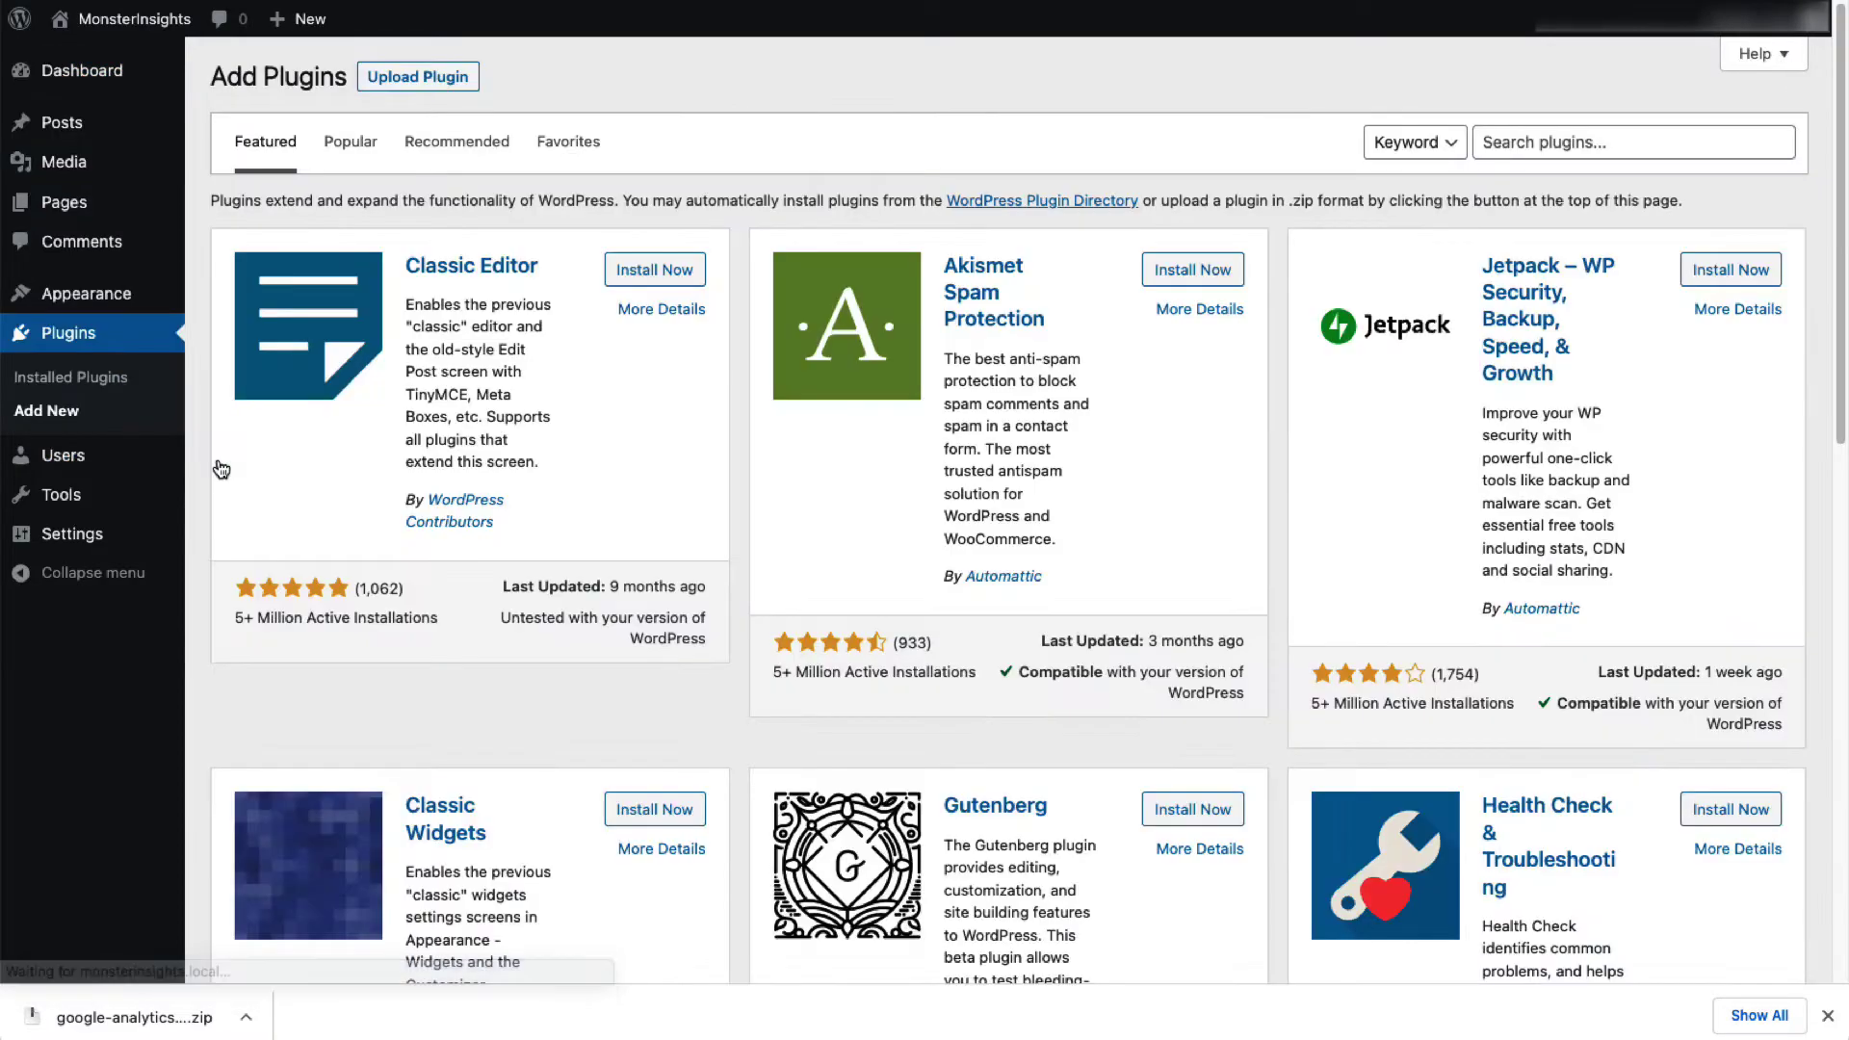
left_click(435, 87)
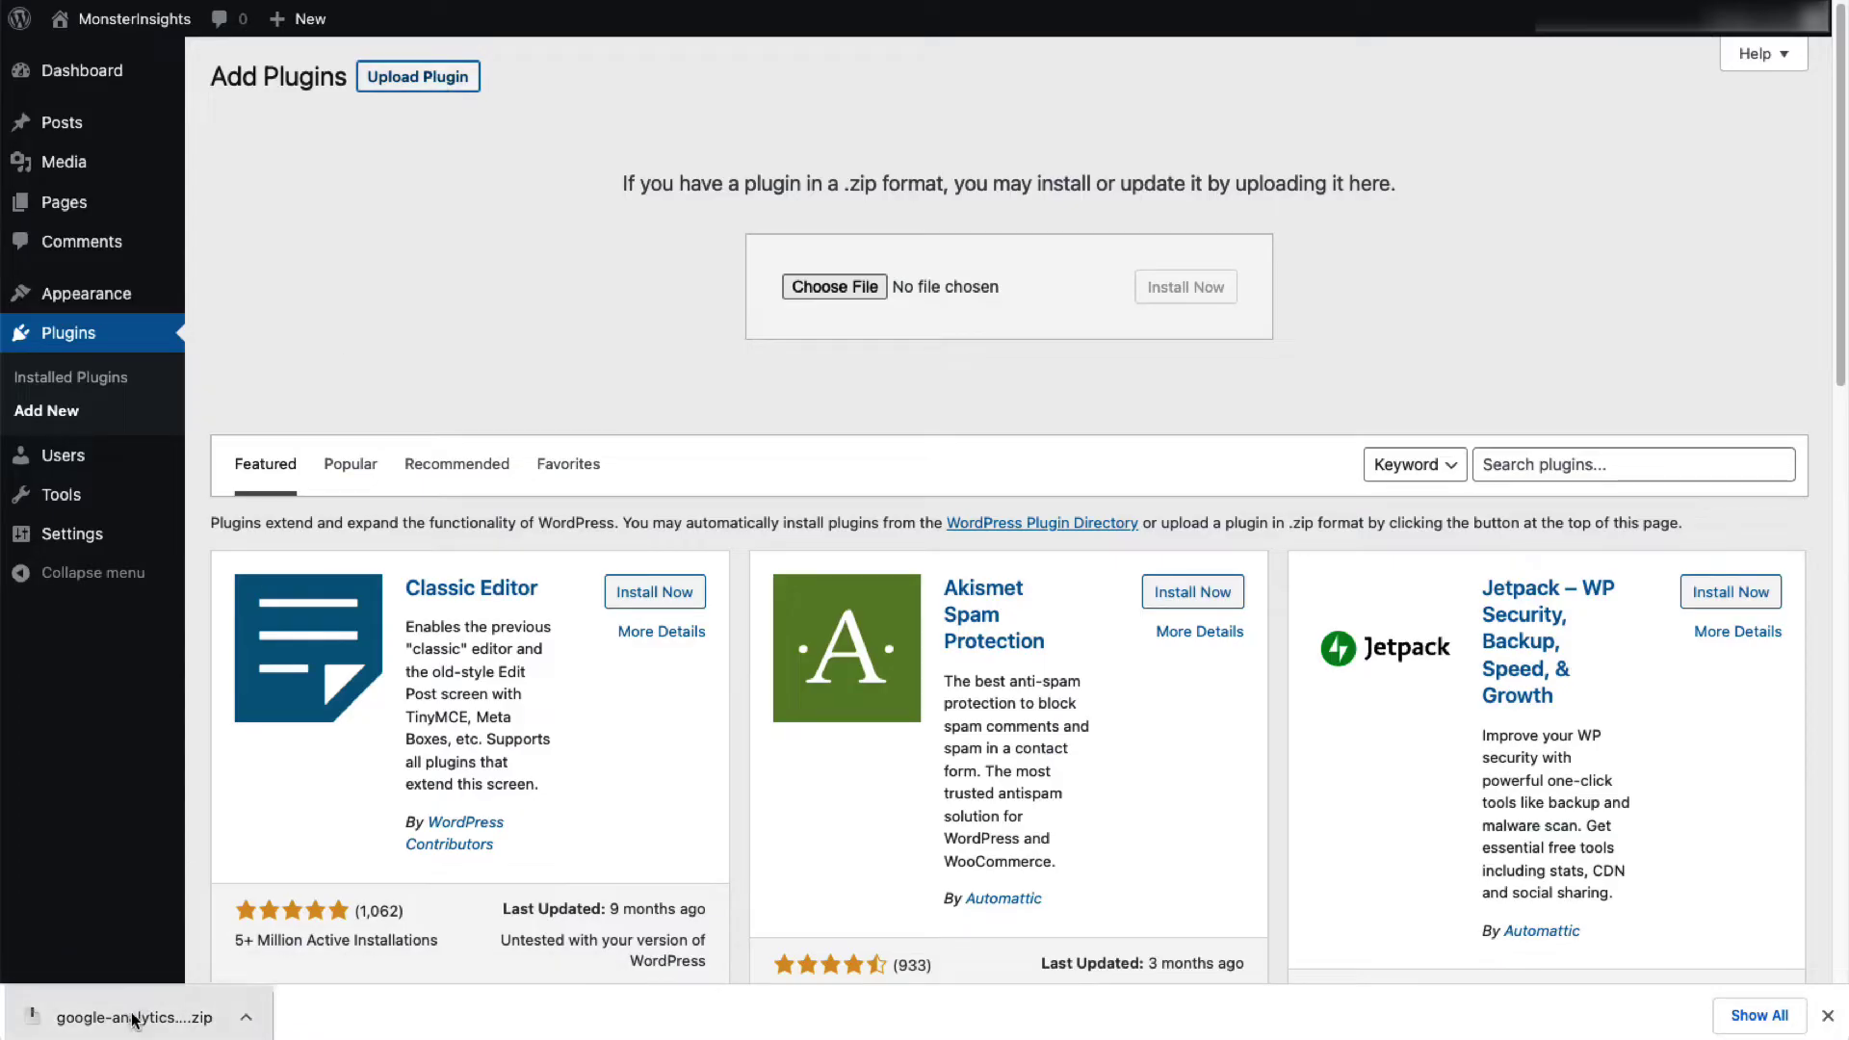
left_click_drag(132, 1015, 792, 386)
left_click_drag(884, 291, 884, 291)
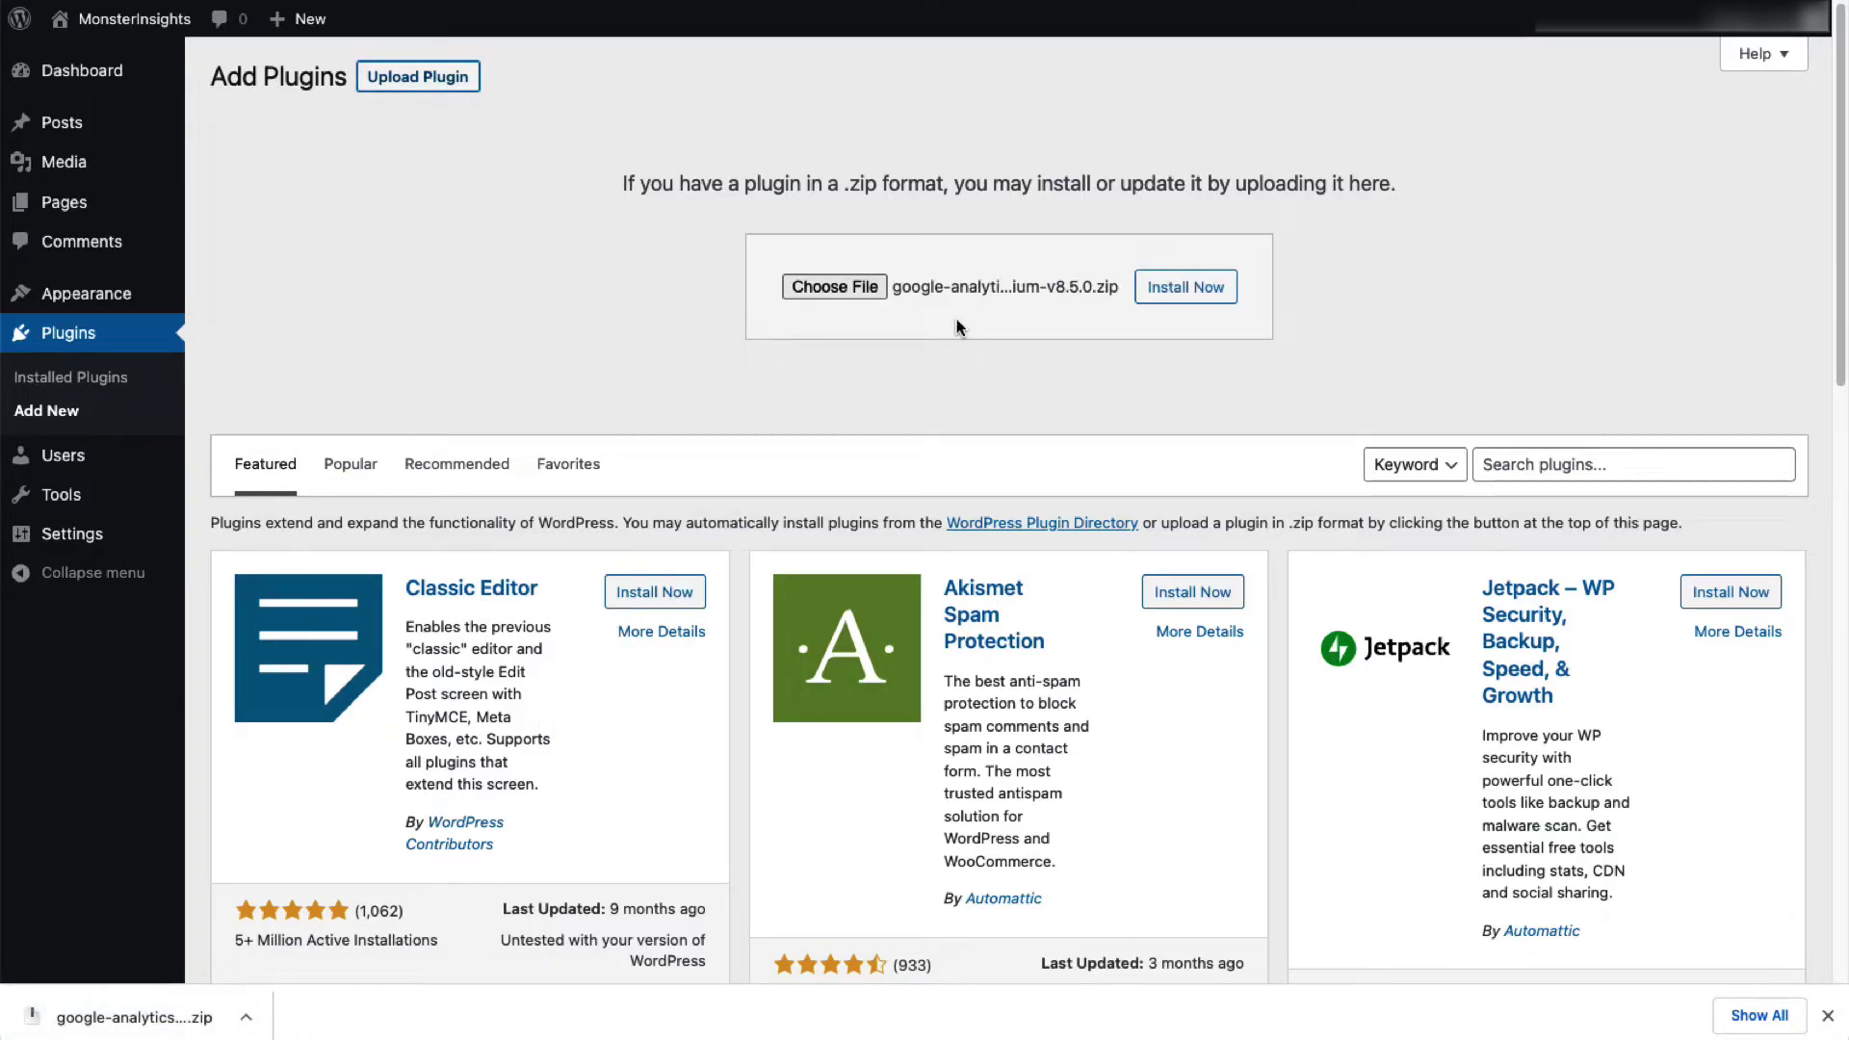
left_click(1174, 287)
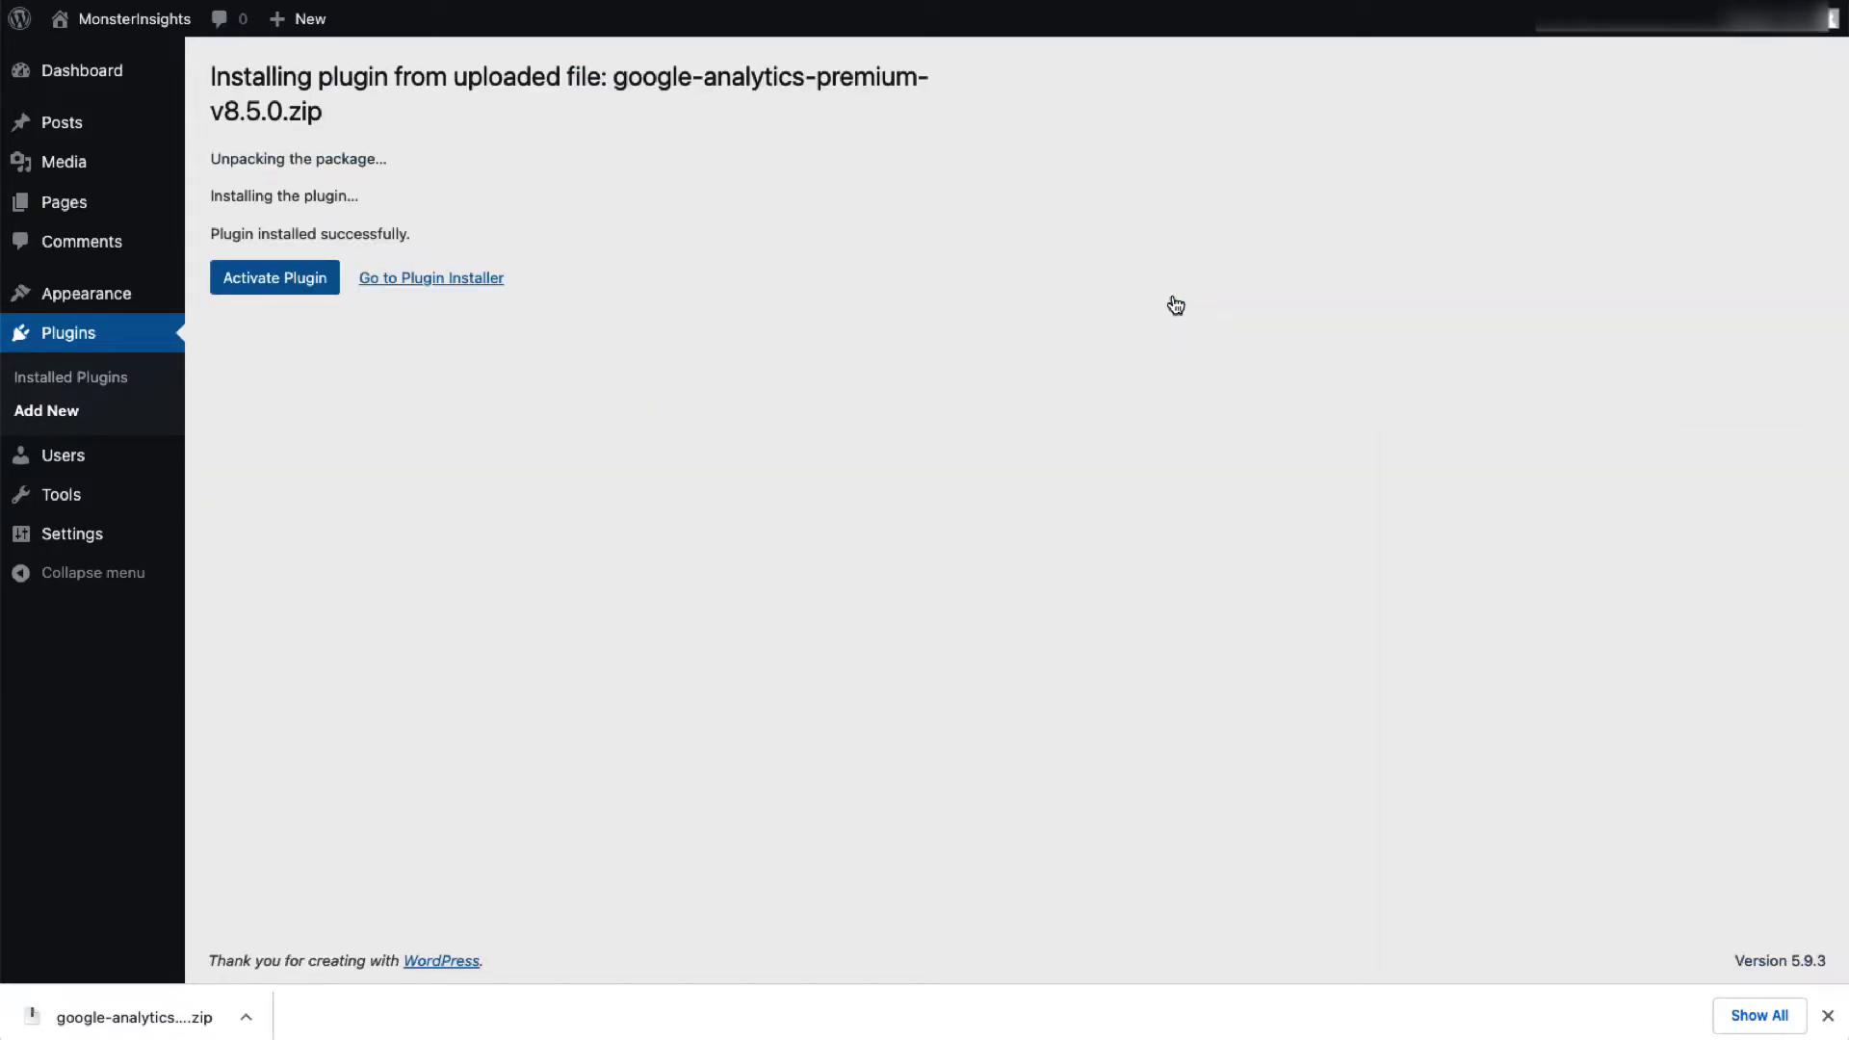
left_click(307, 281)
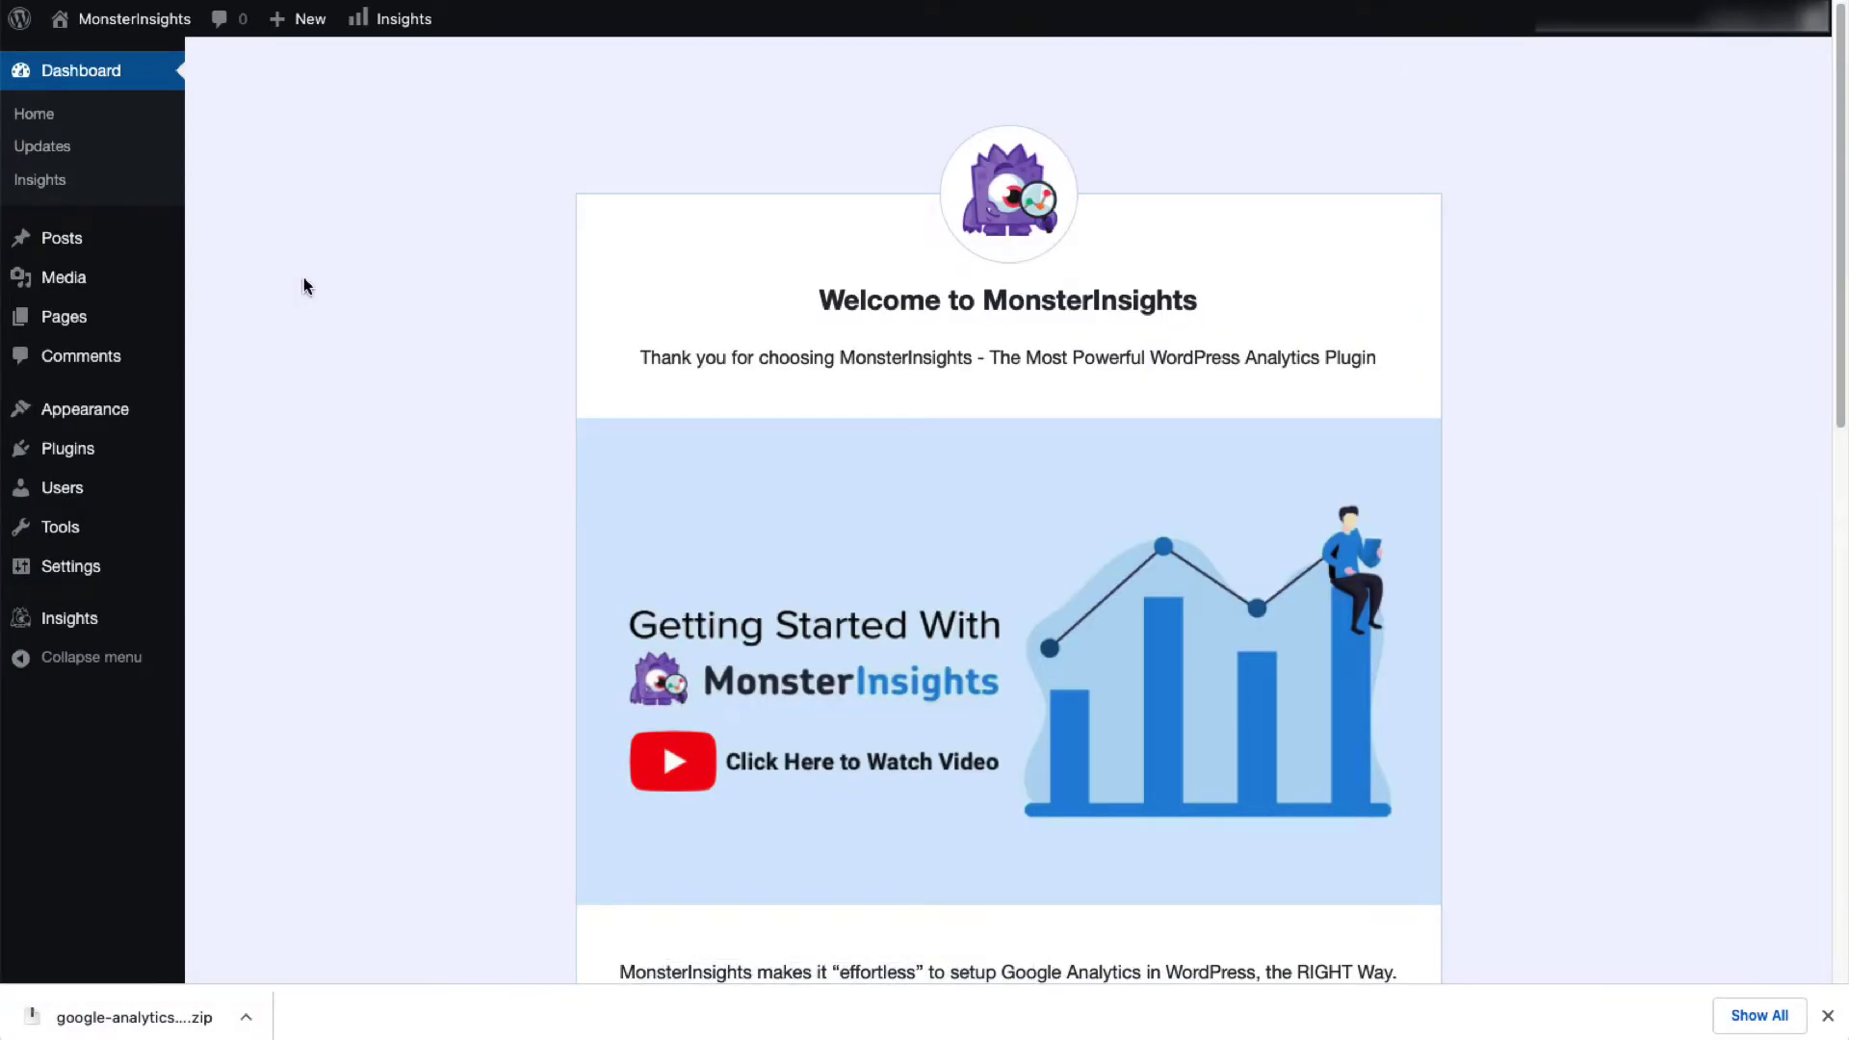
Step: Launch the MonsterInsights setup wizard and save Ecommerce as the website category
scroll(1781, 433, "down", 6)
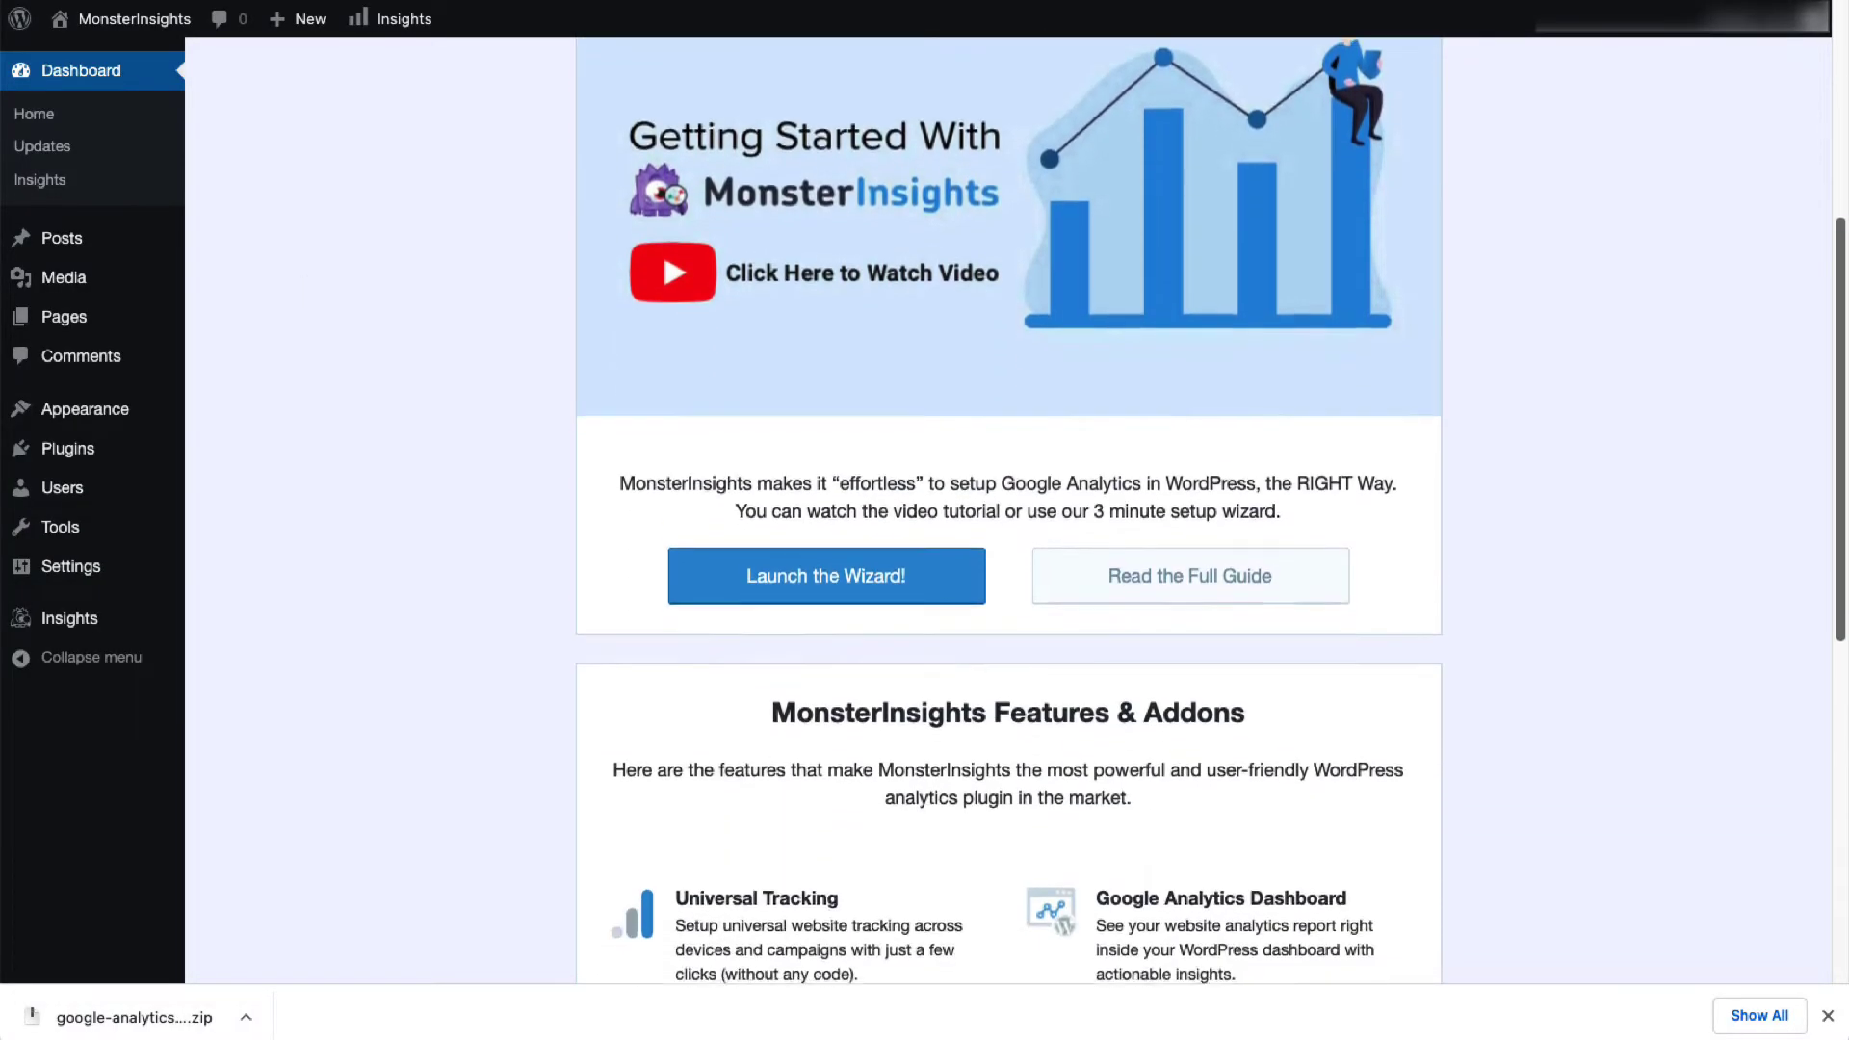
left_click(879, 448)
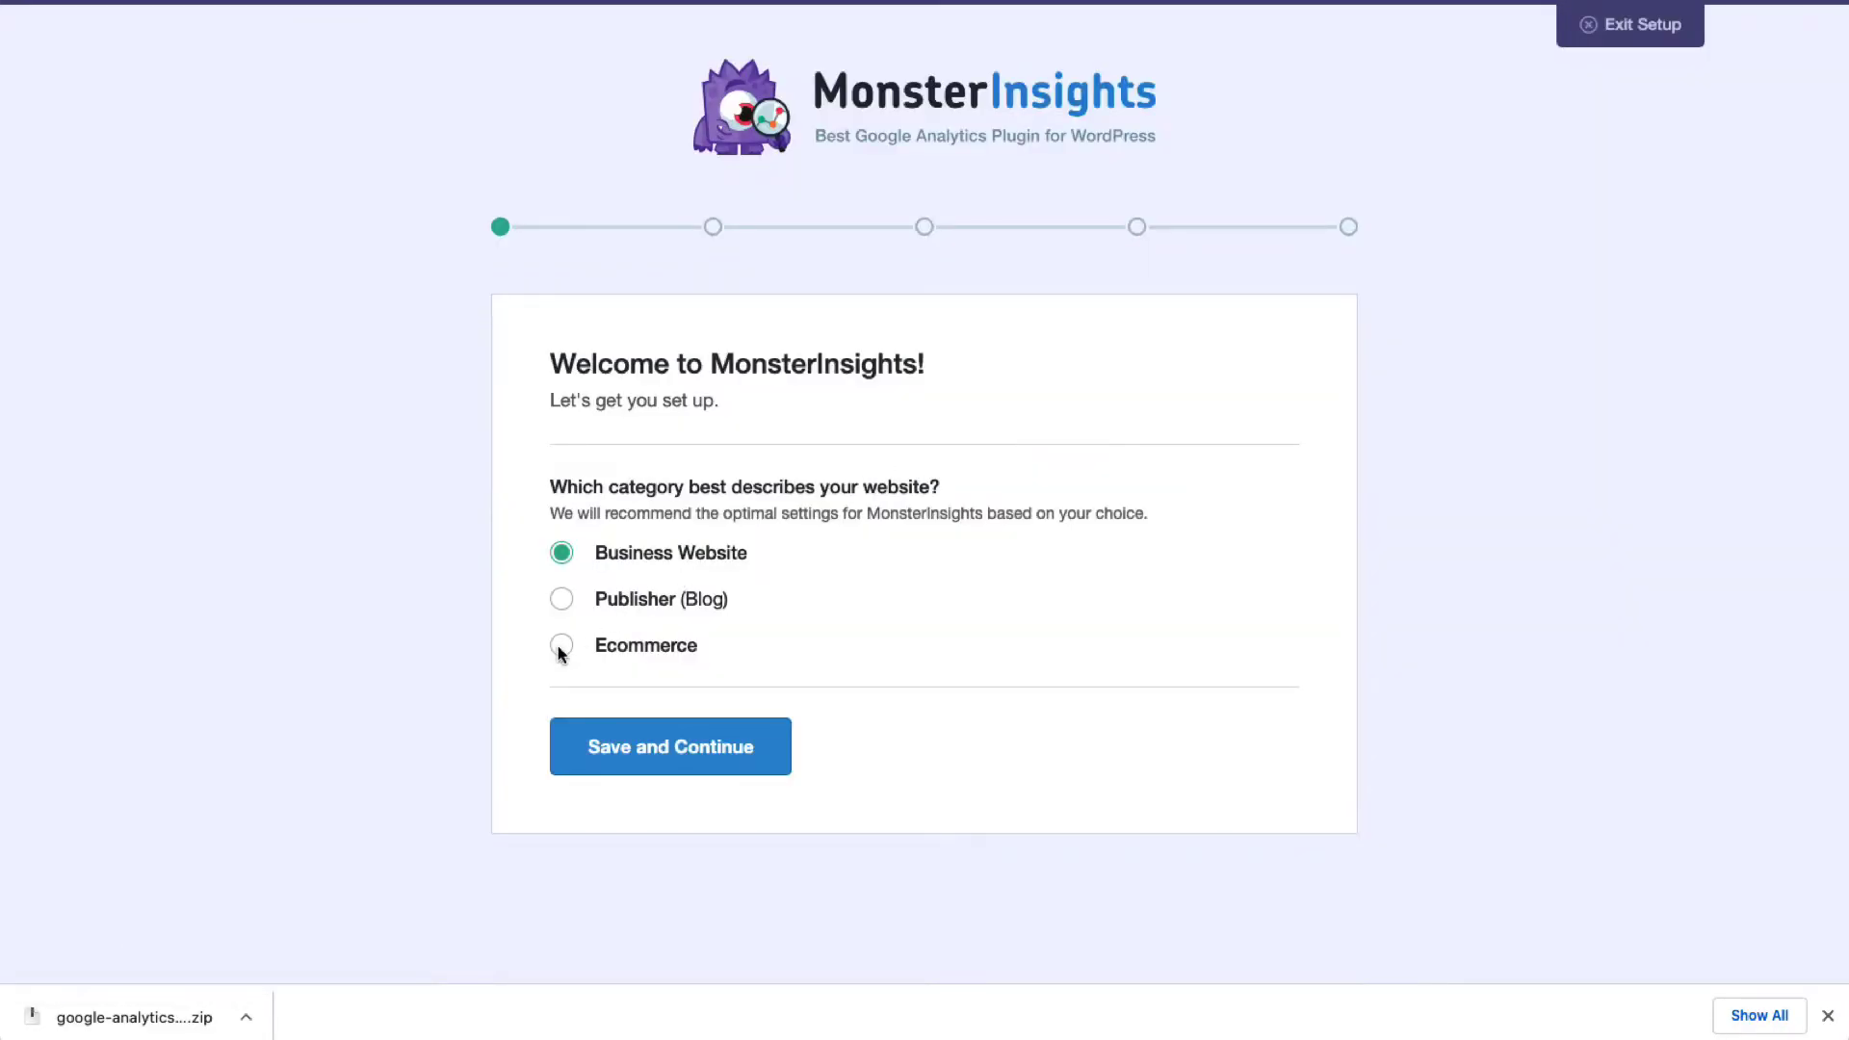
left_click(560, 646)
left_click(602, 758)
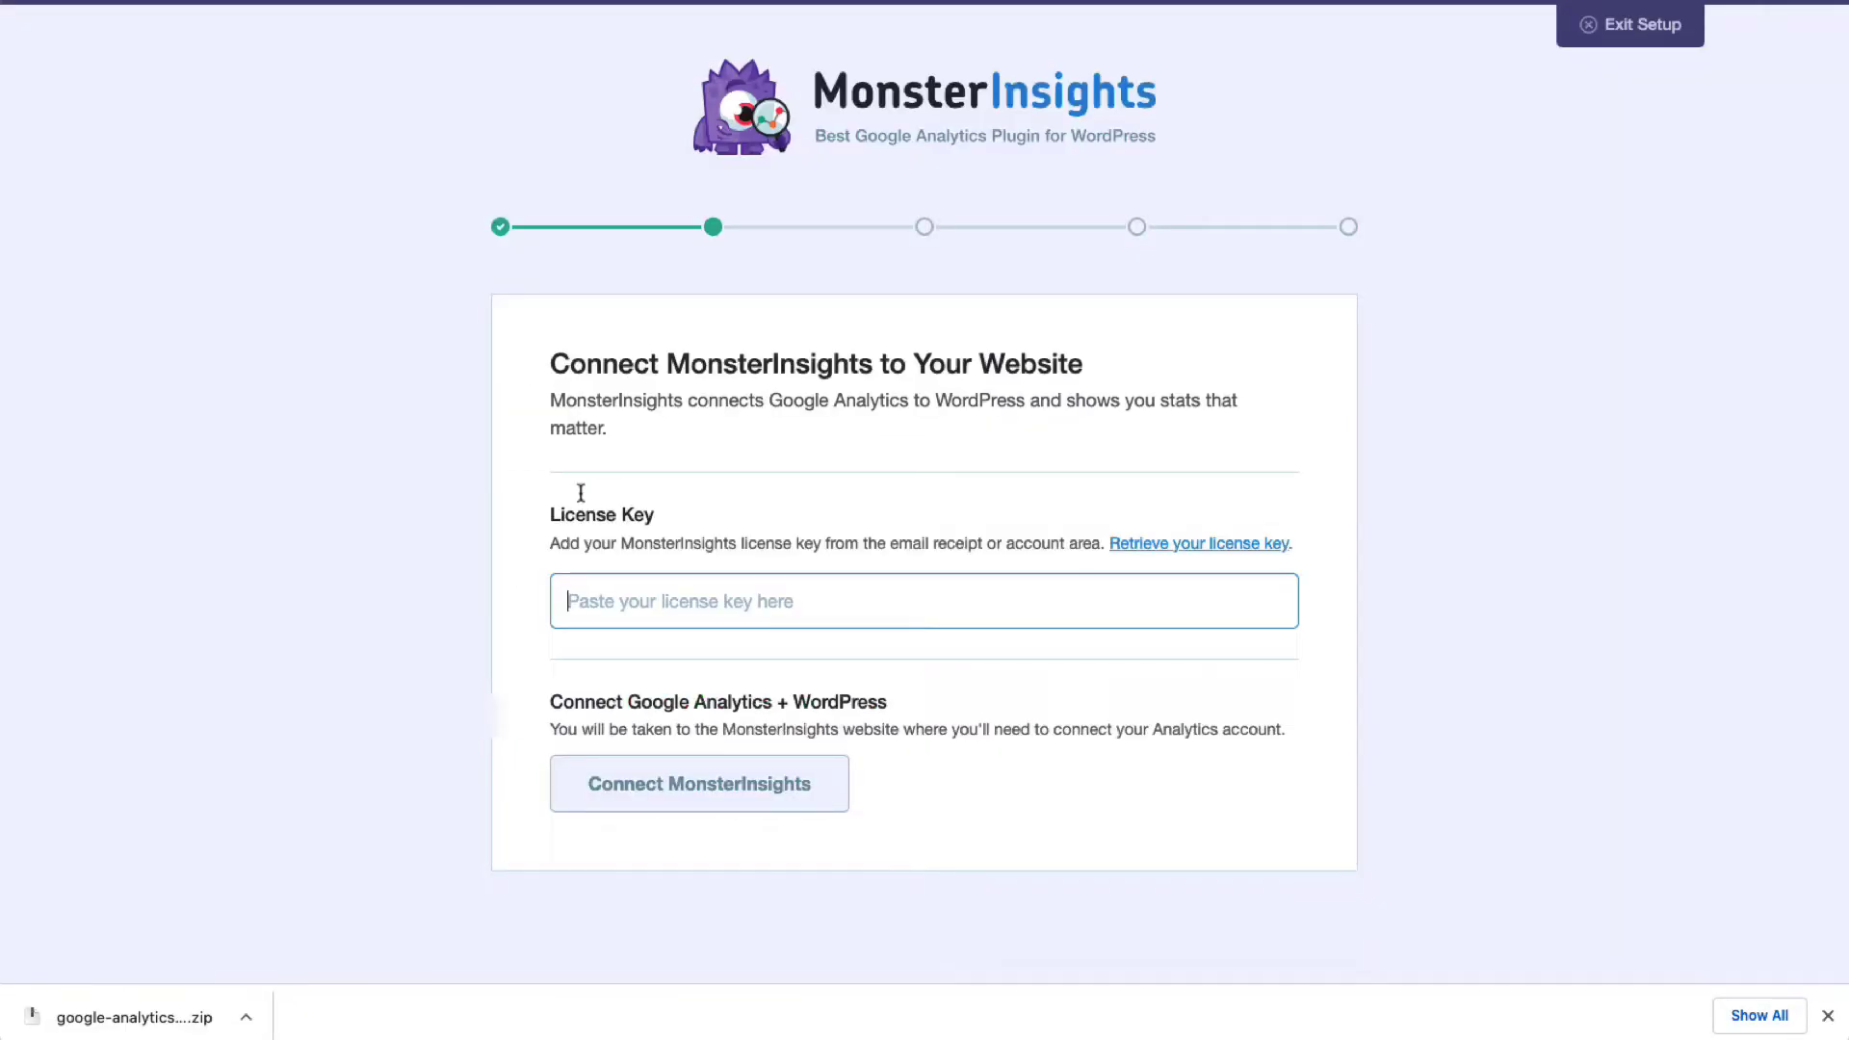
Step: Paste the license key into the License Key field and connect MonsterInsights
right_click(598, 590)
left_click(624, 758)
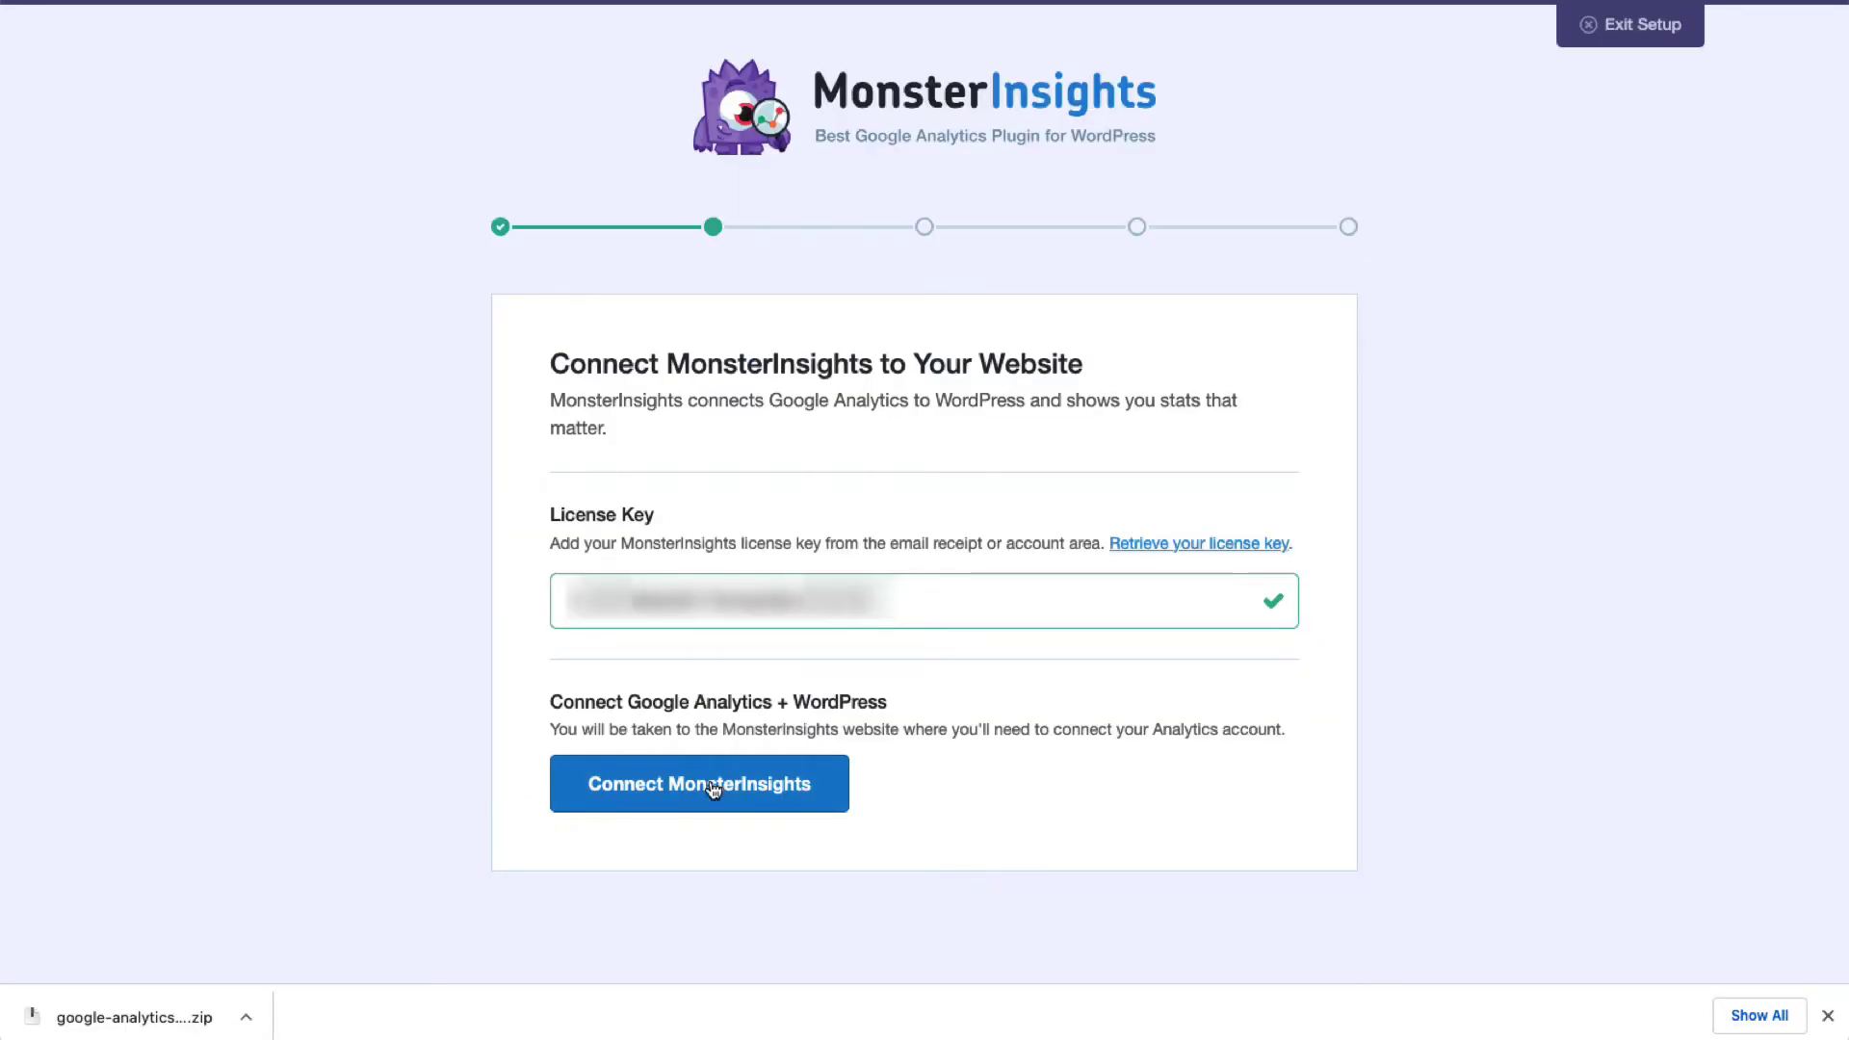
left_click(709, 778)
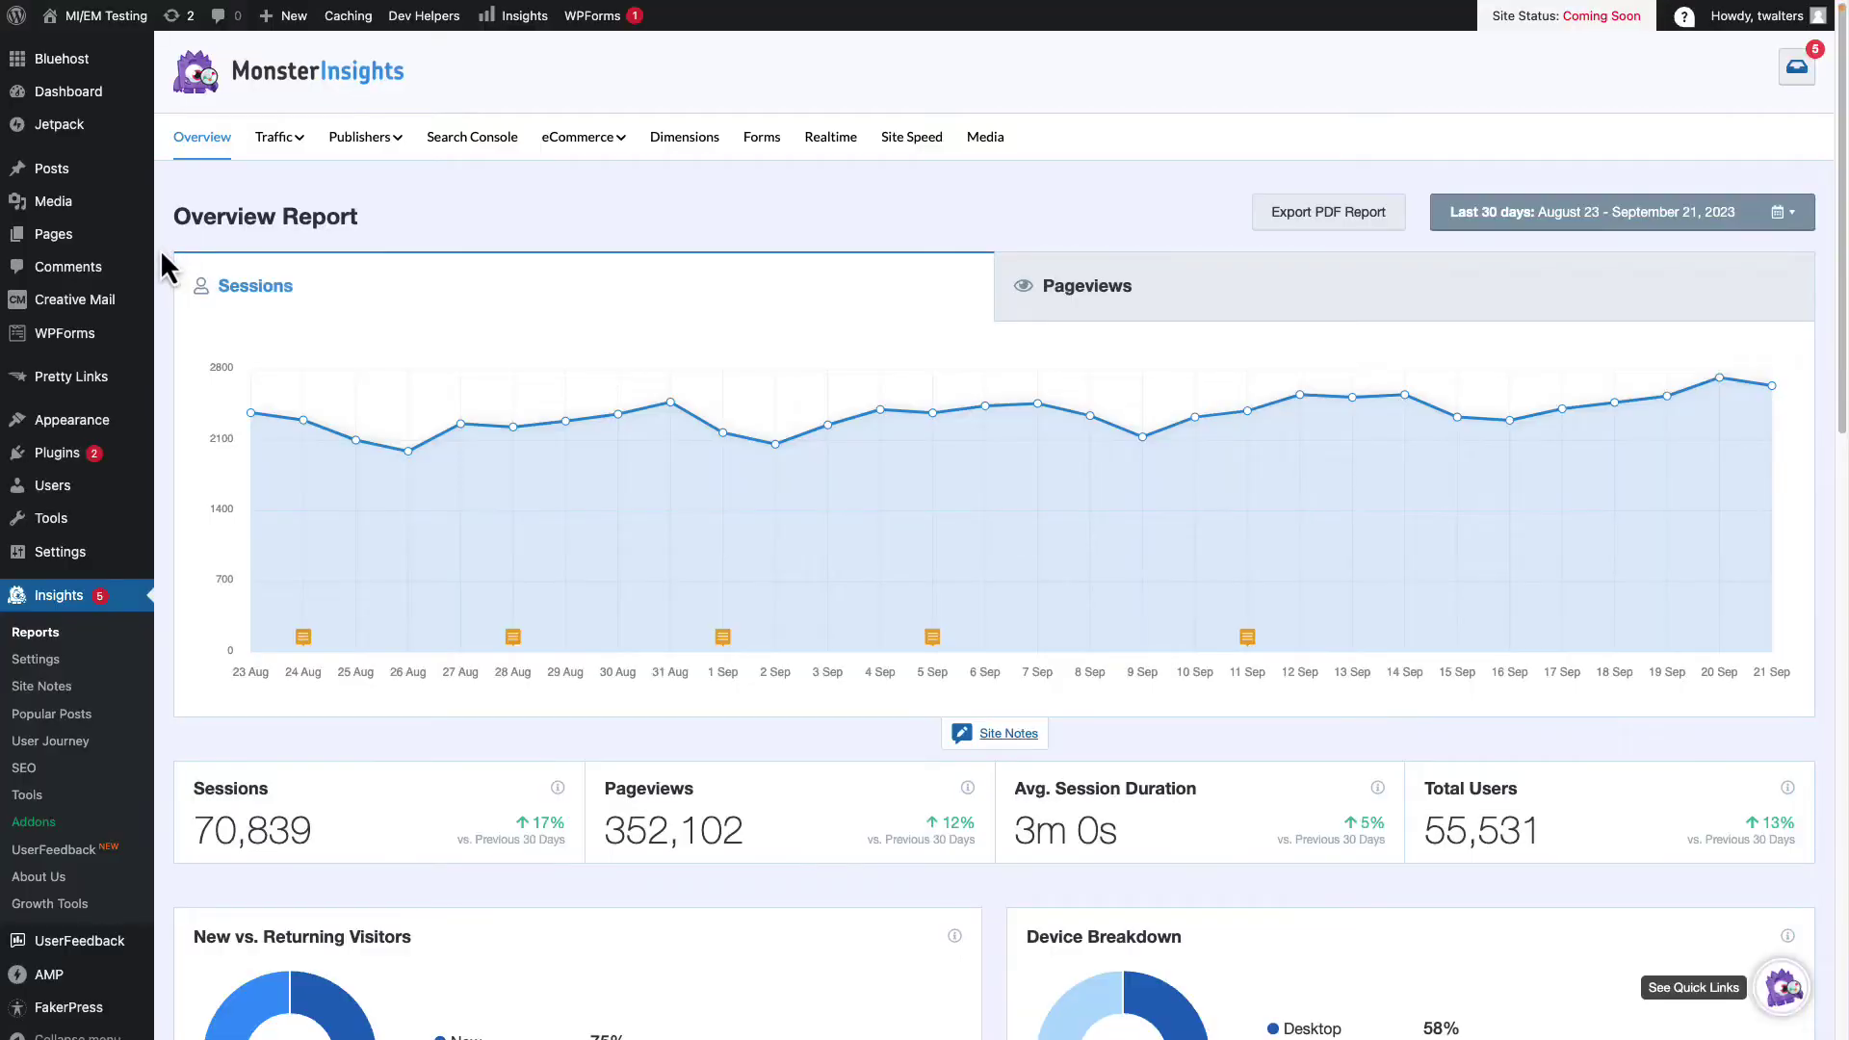
Step: Scroll the MonsterInsights Overview report past sessions and devices to Top 10 Countries and Referrals
scroll(160, 249, "down", 3)
scroll(160, 249, "down", 3)
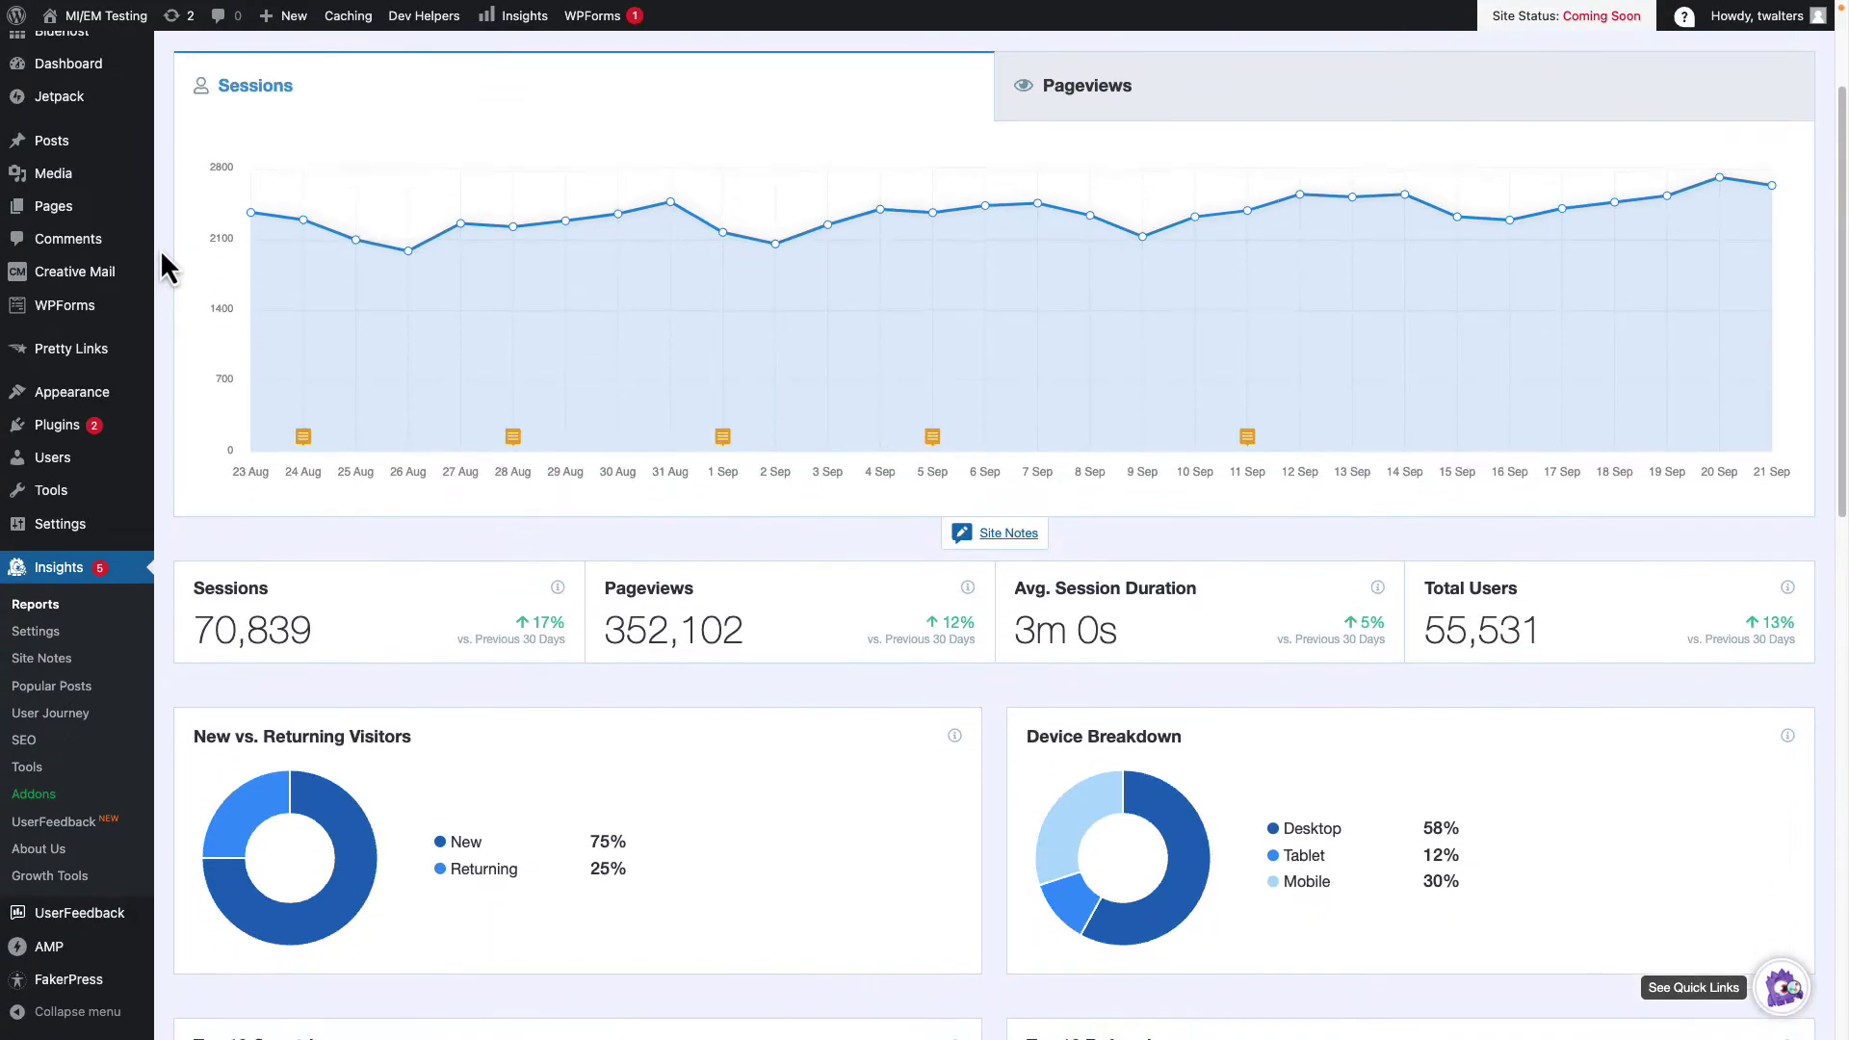
scroll(162, 256, "down", 3)
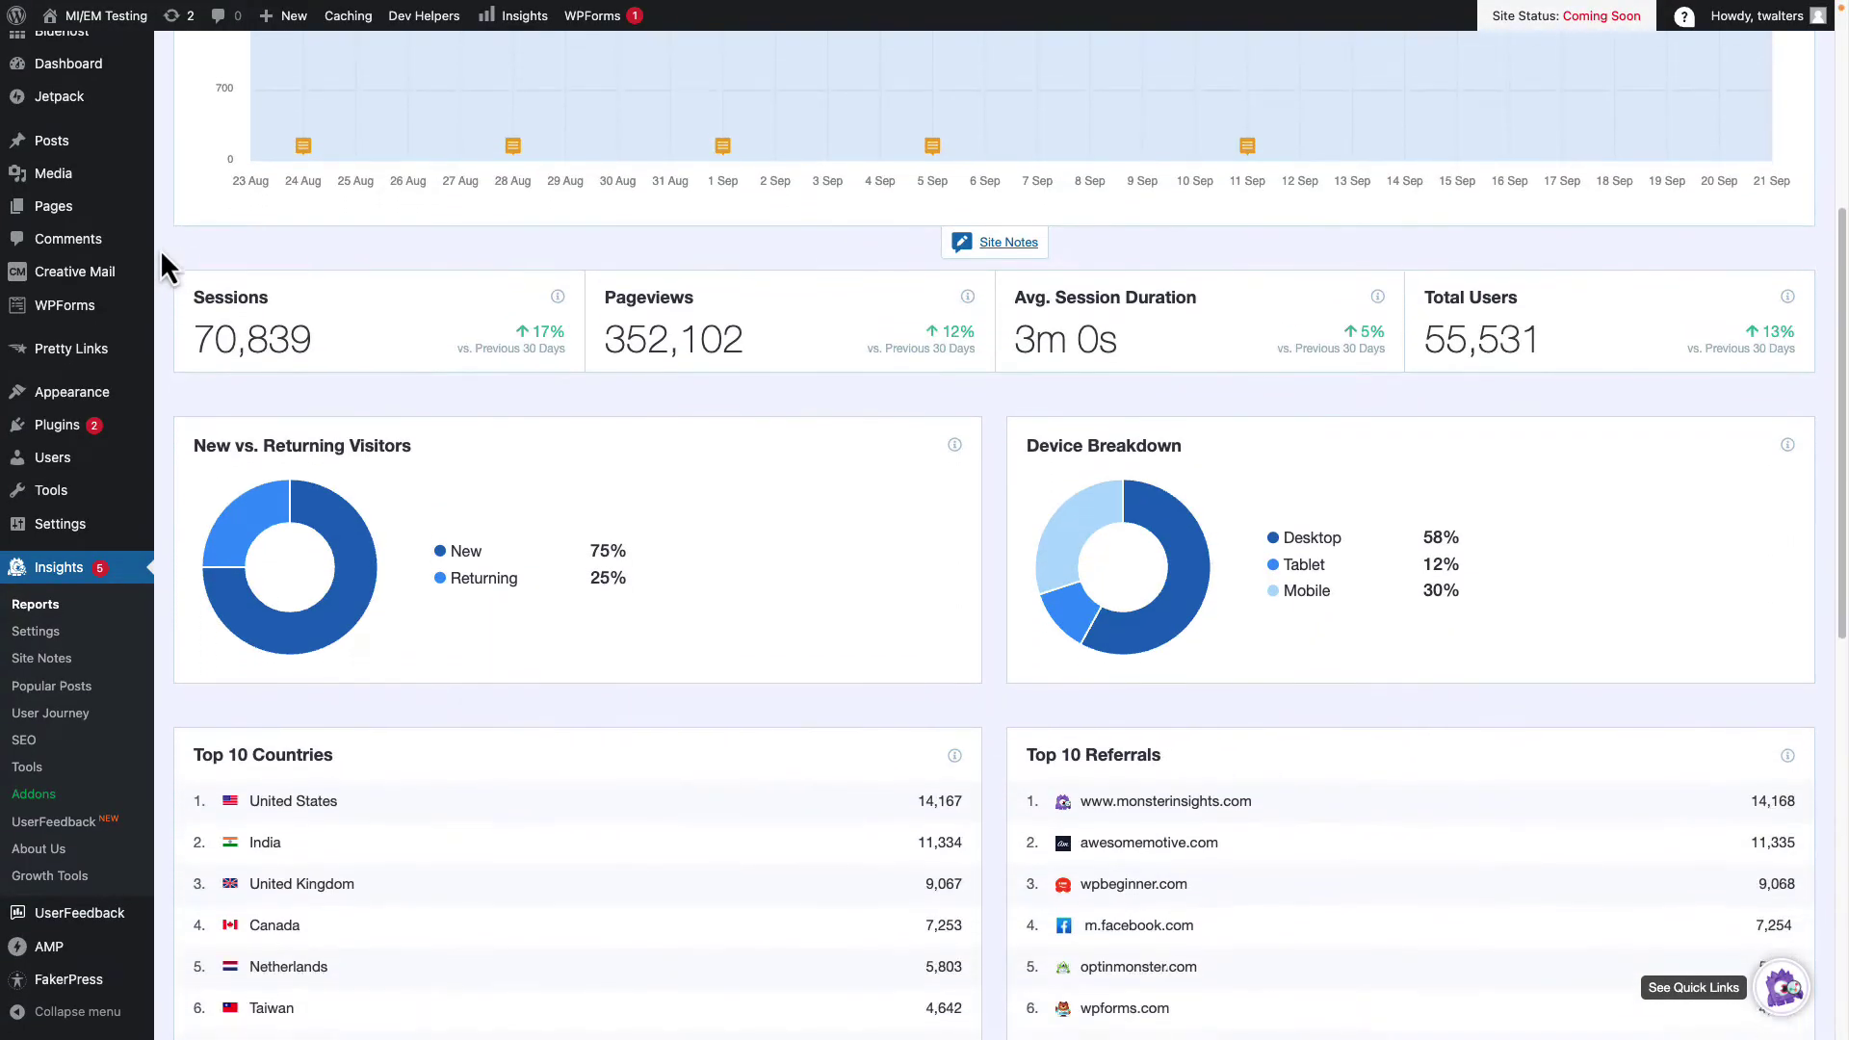
scroll(161, 254, "down", 3)
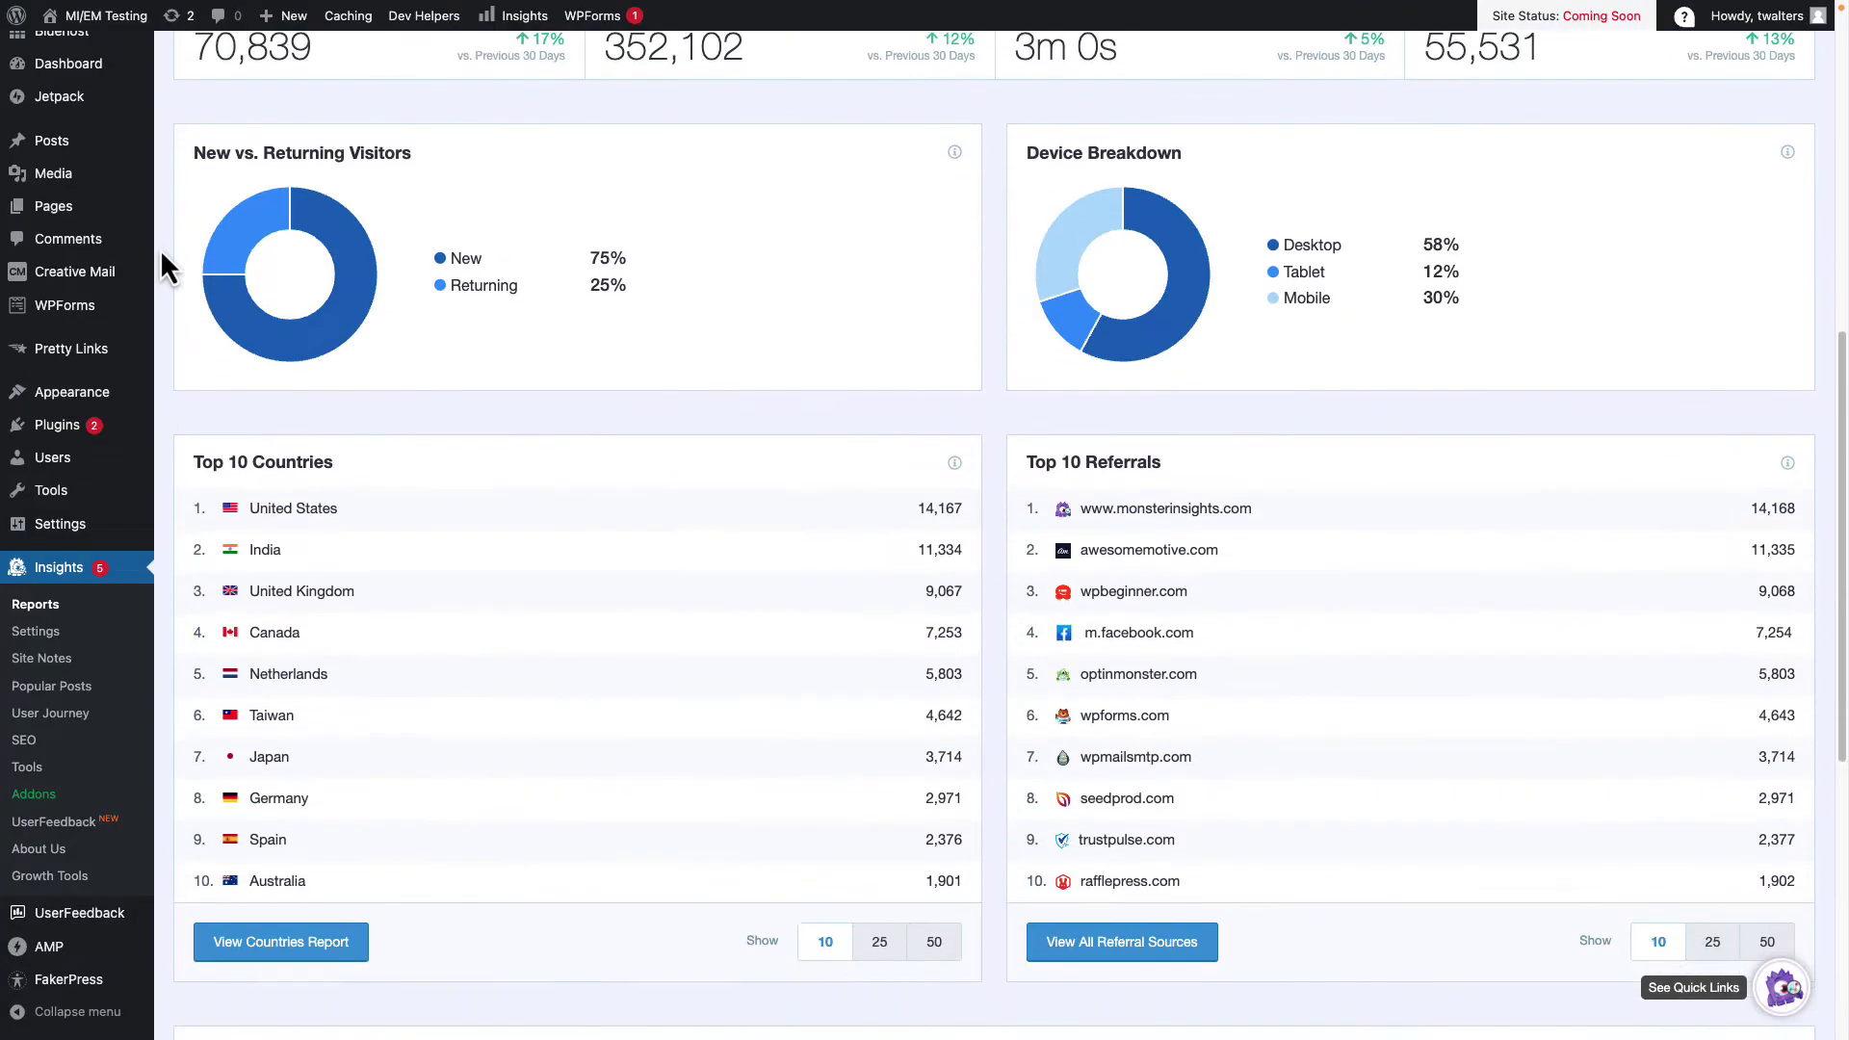